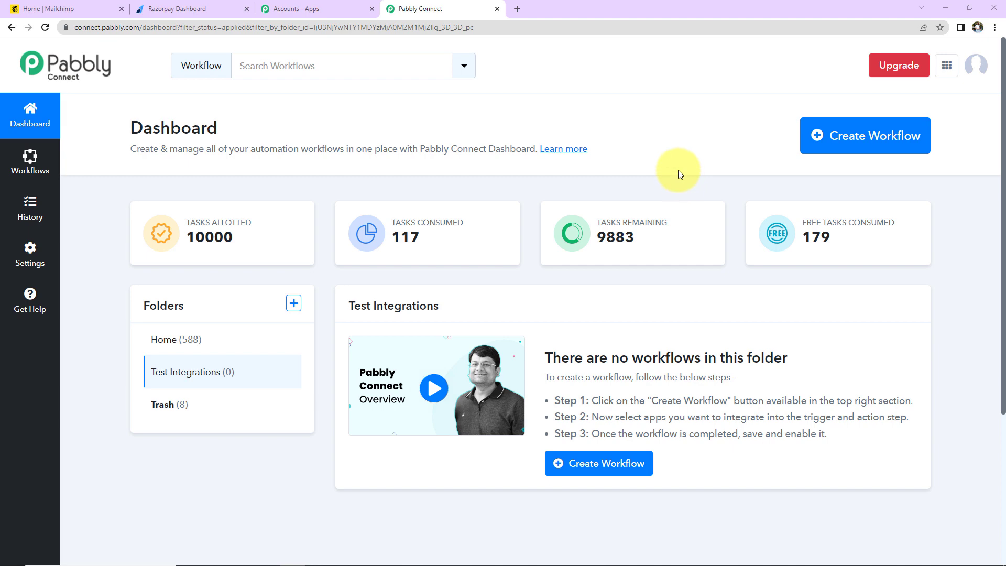
Step: Open the Create Workflow dialog from the Pabbly Connect dashboard
left_click(825, 141)
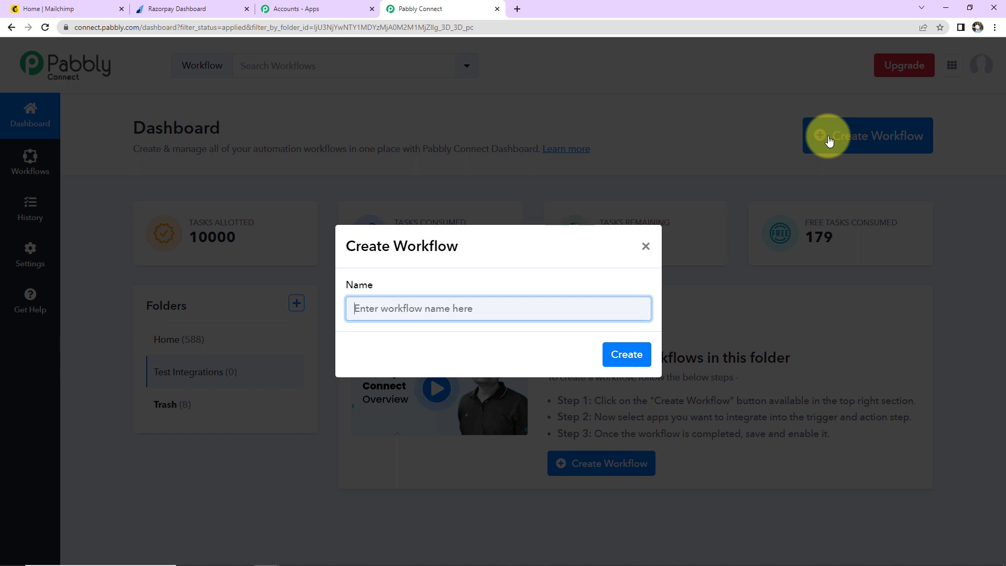
Step: Name the workflow 'Create Member in Mailchimp for Razorpay Payment of Specific Product' and create it
key("ctrl+v")
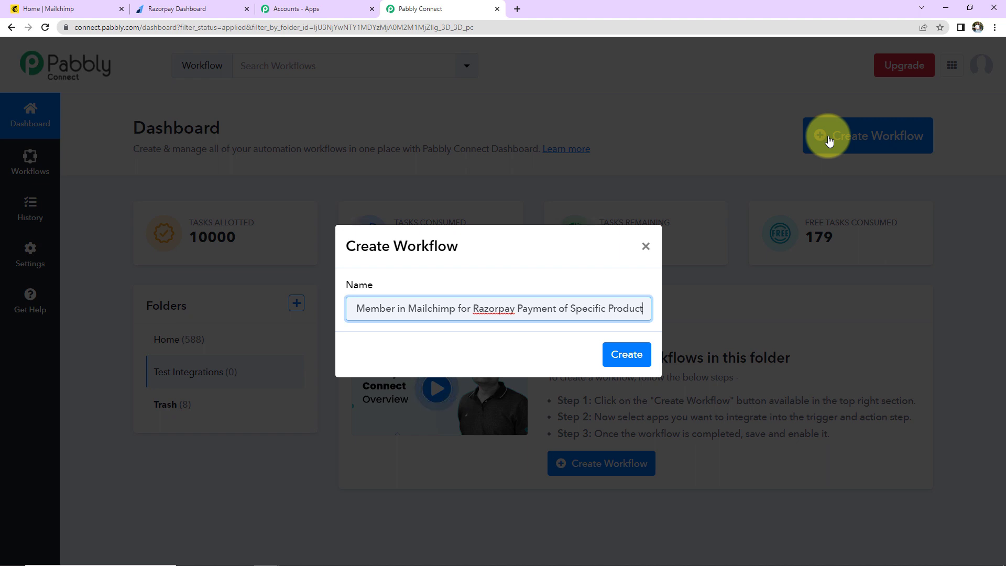
left_click(626, 354)
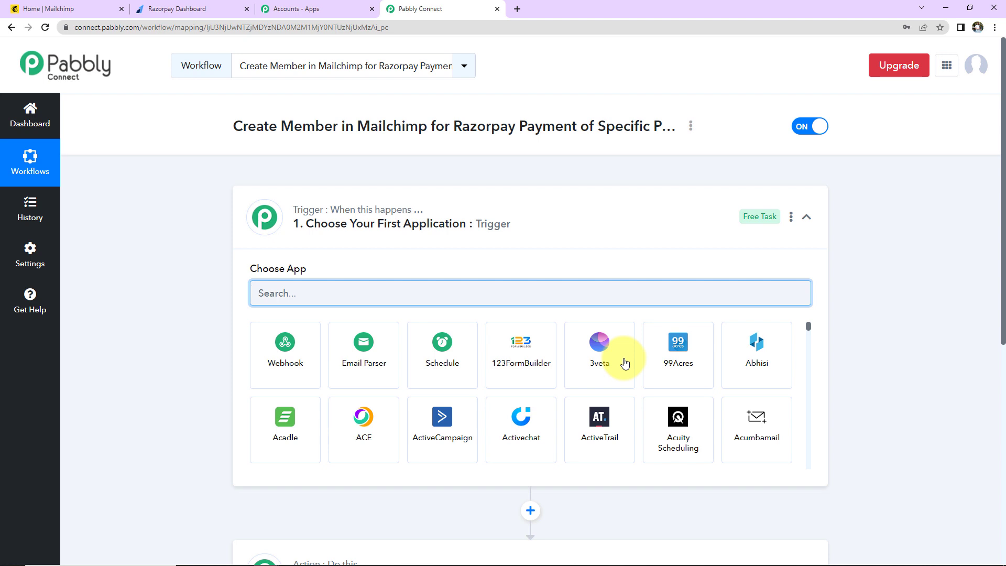
Step: Choose Razorpay as the trigger app with the Payment Captured event
scroll(500, 225, "down", 2)
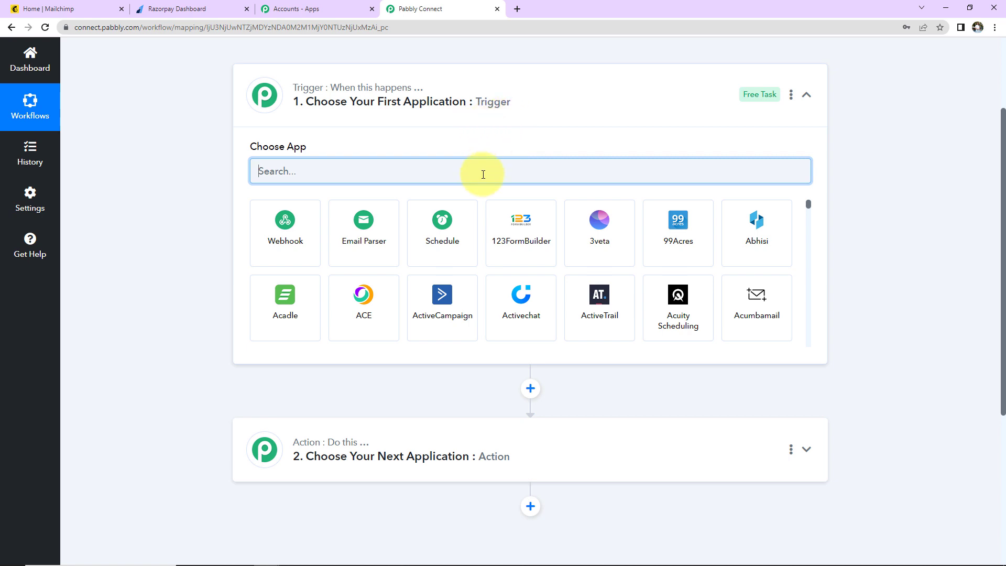
type("Razorpa")
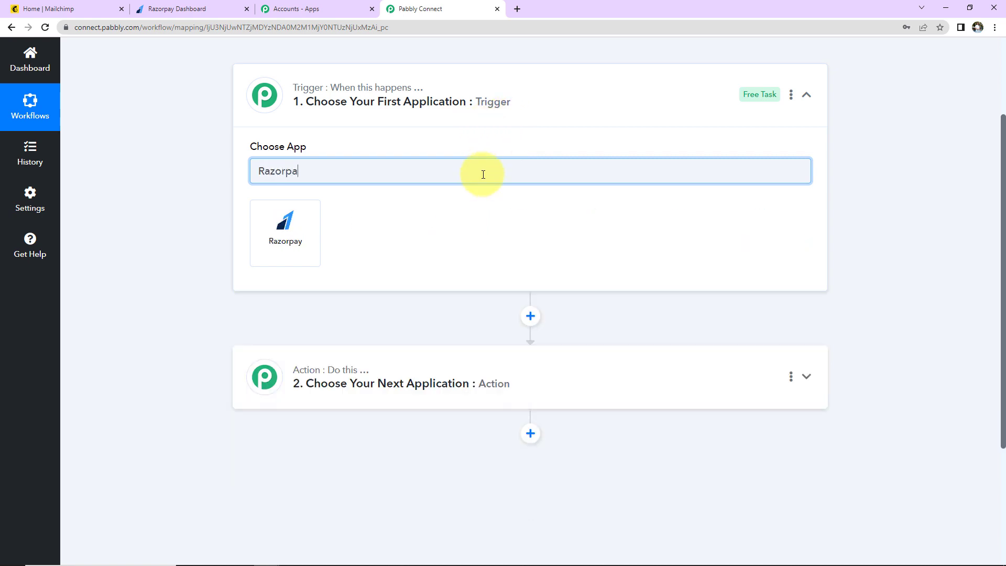
type("y")
left_click(303, 235)
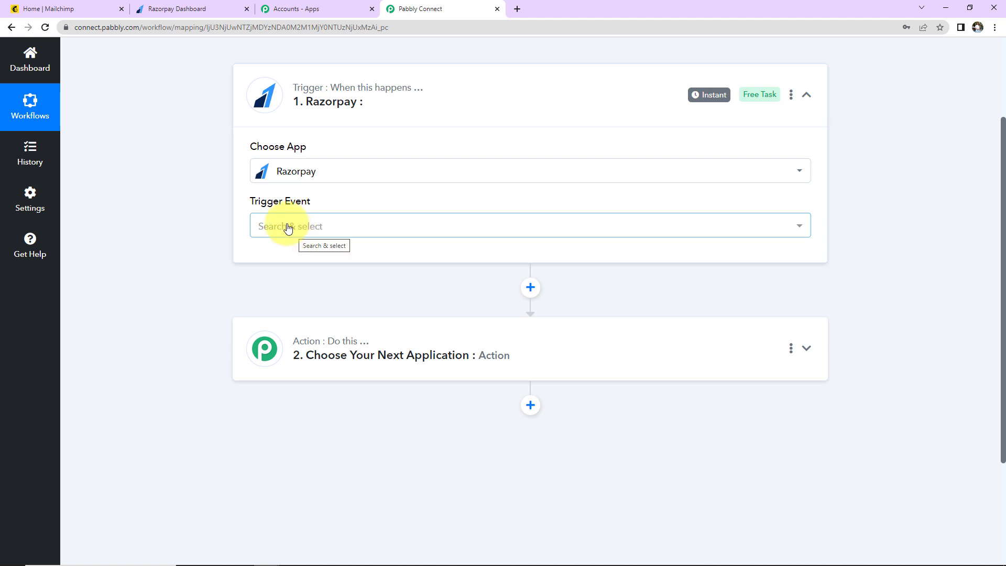
left_click(288, 229)
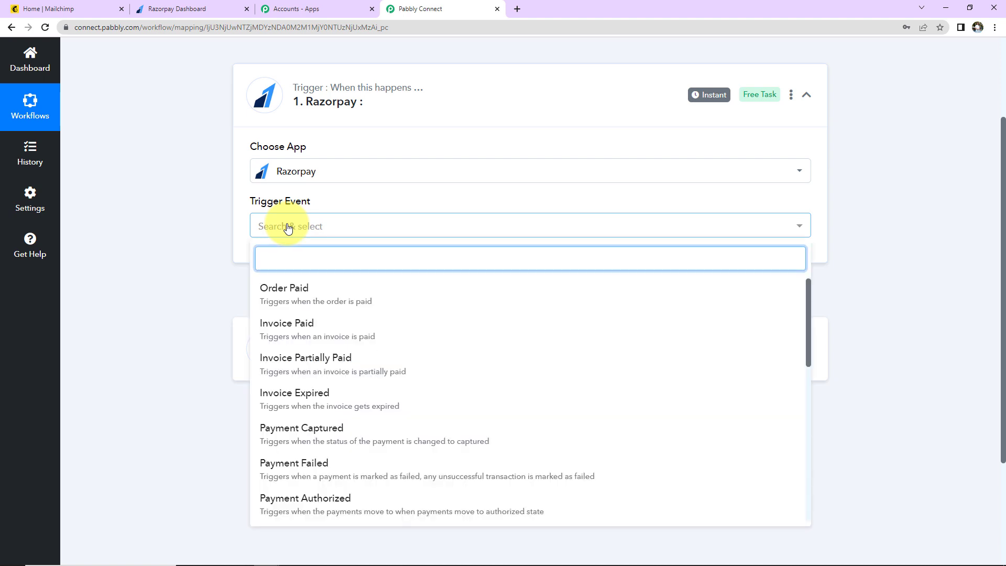
mouse_move(283, 208)
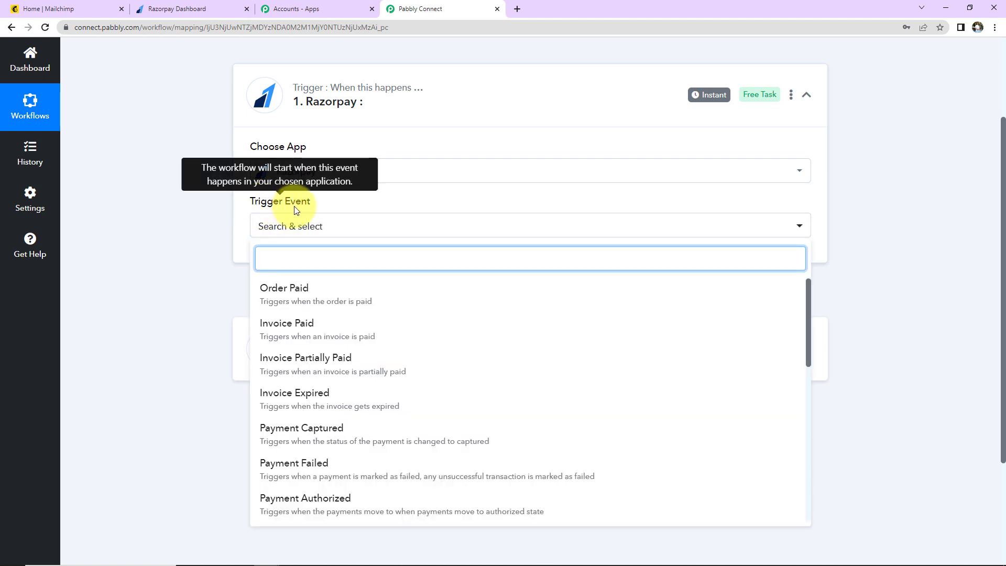
left_click(337, 430)
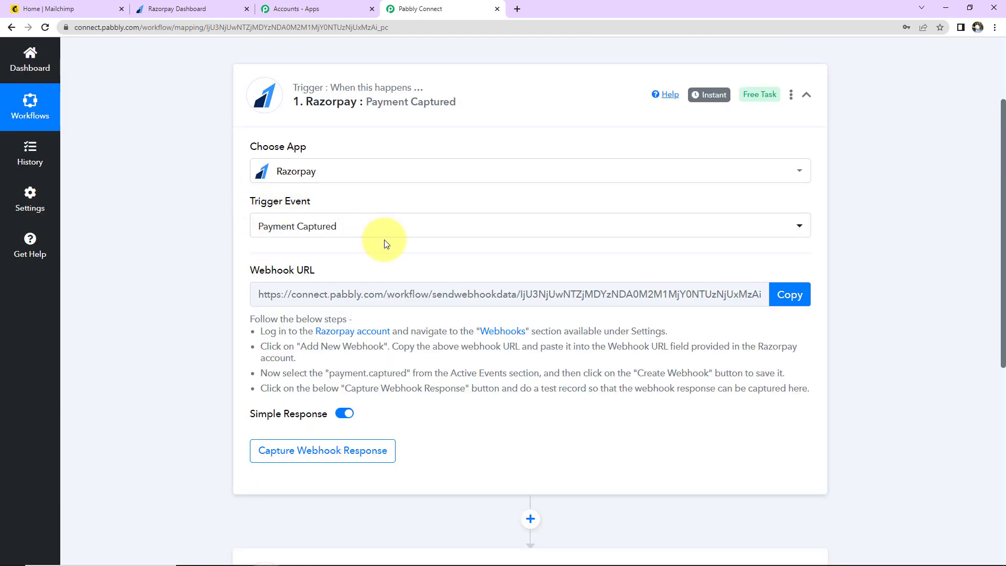
Step: Set the action step to MailChimp with the Add New Member with Custom Fields event
scroll(366, 255, "down", 5)
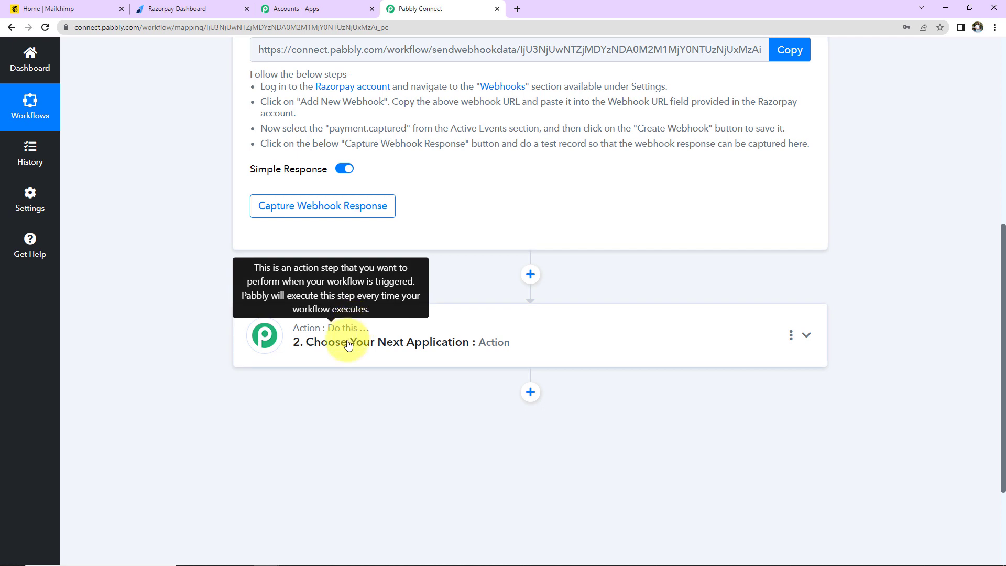
left_click(348, 341)
left_click(307, 414)
type("Mailc")
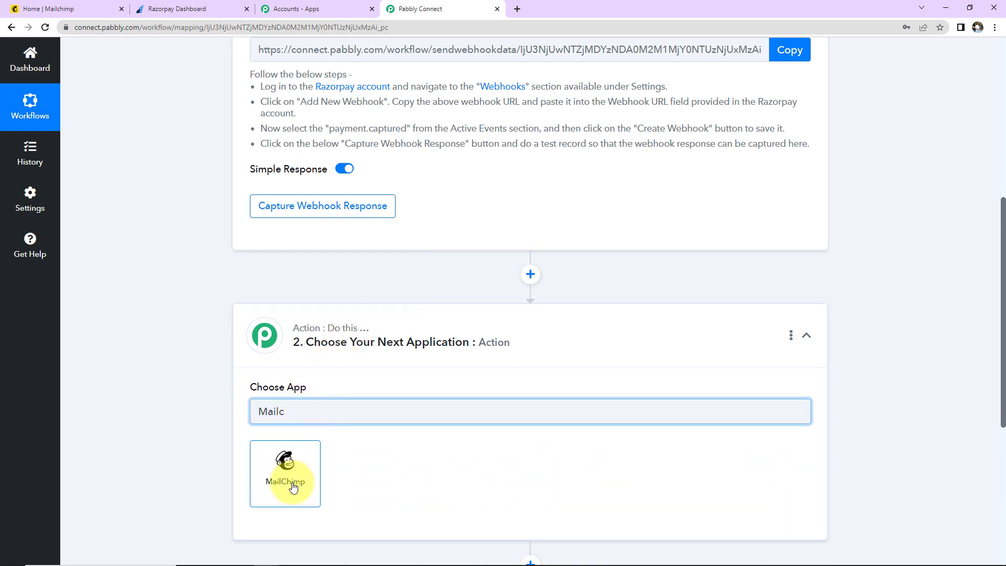
left_click(291, 485)
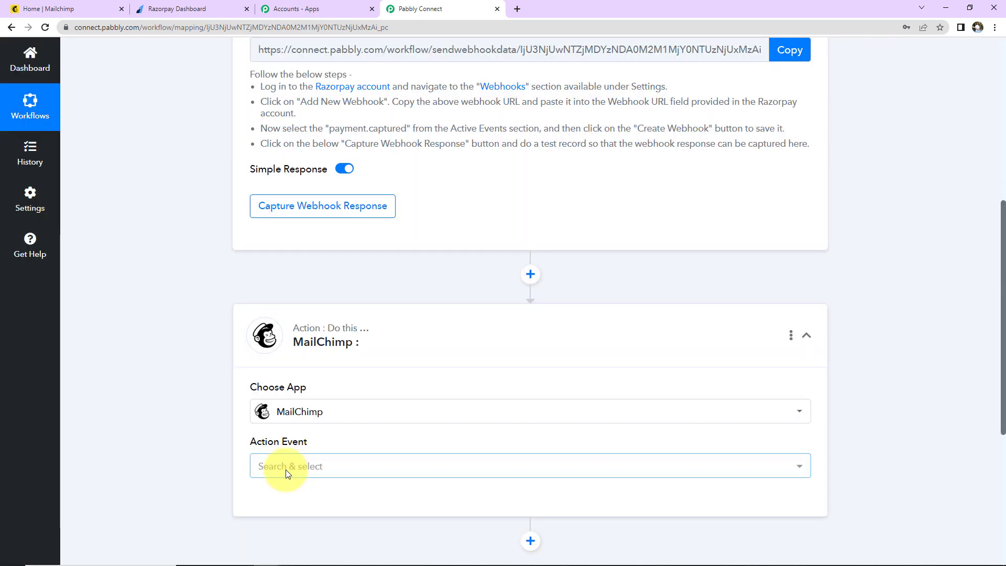
scroll(281, 352, "down", 3)
left_click(281, 348)
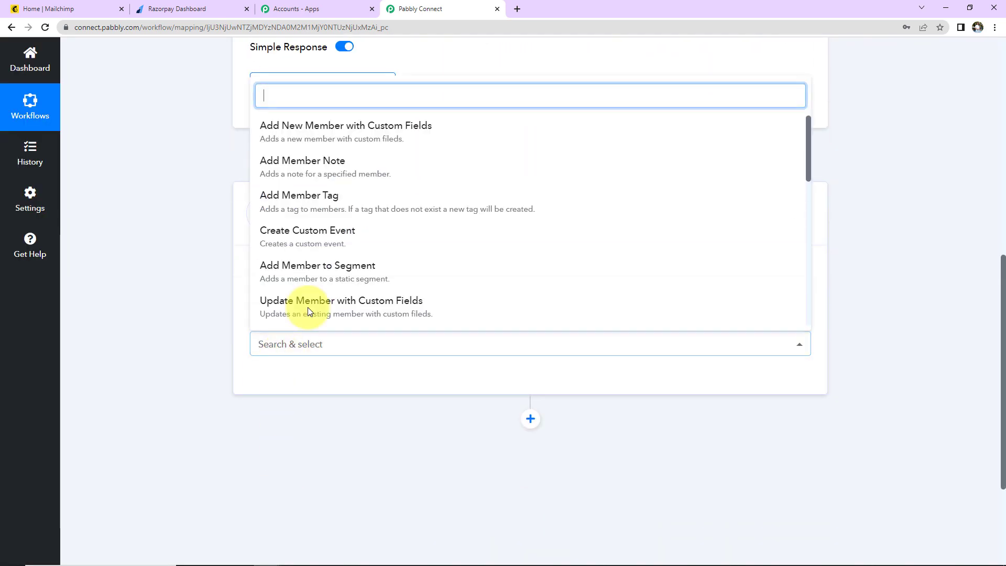
left_click(299, 132)
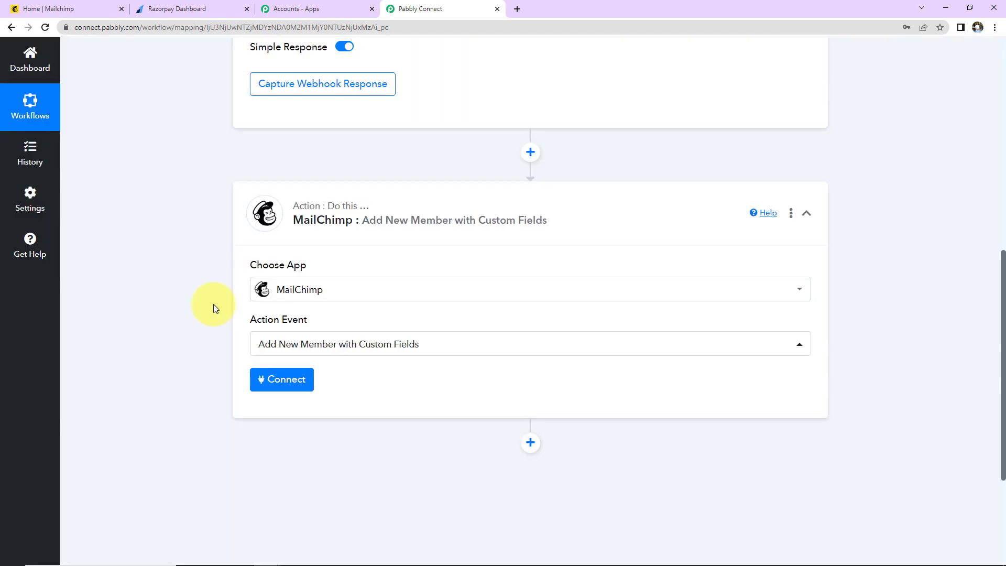
Step: Copy the Razorpay trigger's webhook URL
scroll(214, 308, "up", 5)
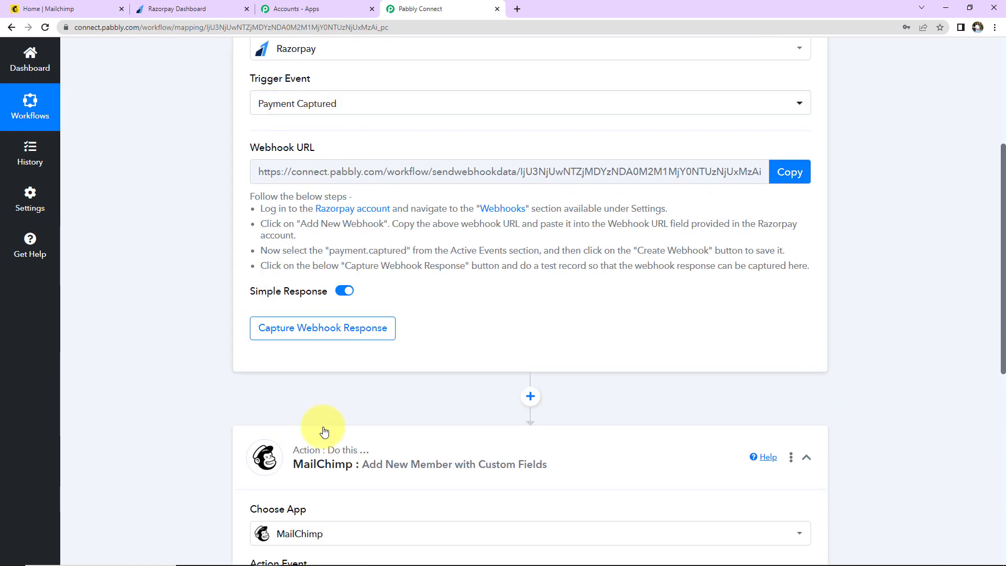
scroll(259, 272, "up", 2)
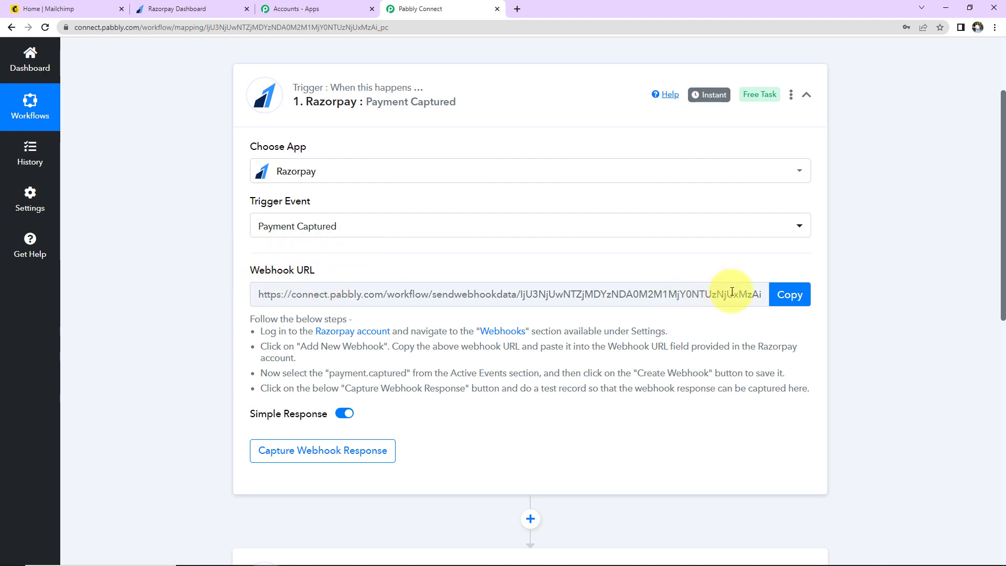
left_click(795, 295)
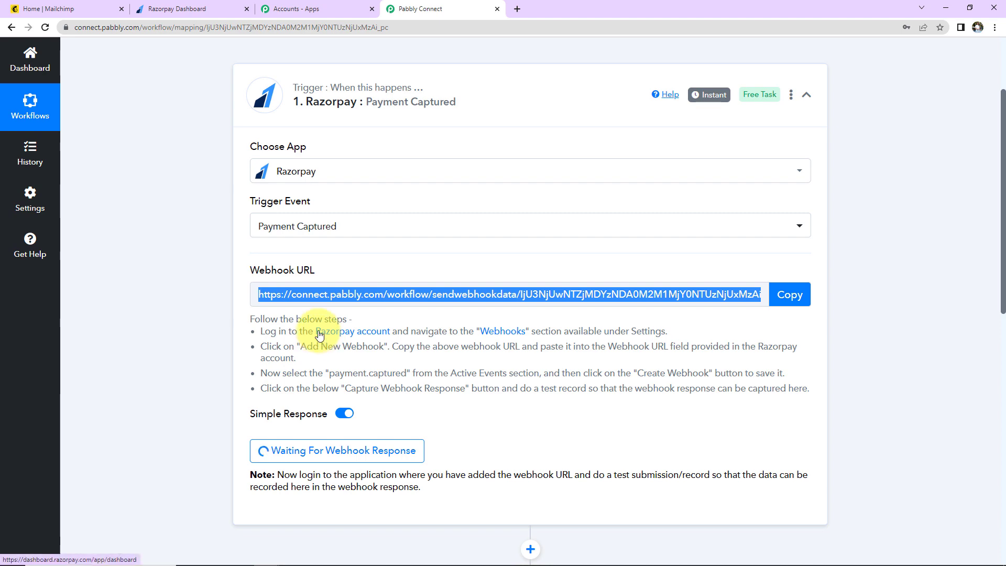
Step: In Razorpay settings, create a webhook to the Pabbly URL for payment.captured, then return to Pabbly
left_click(226, 11)
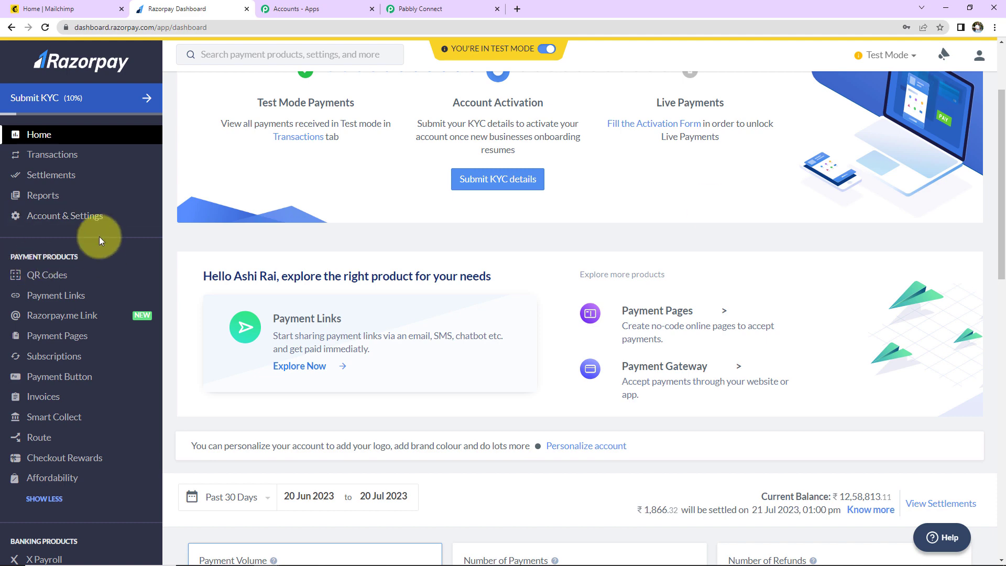
left_click(85, 212)
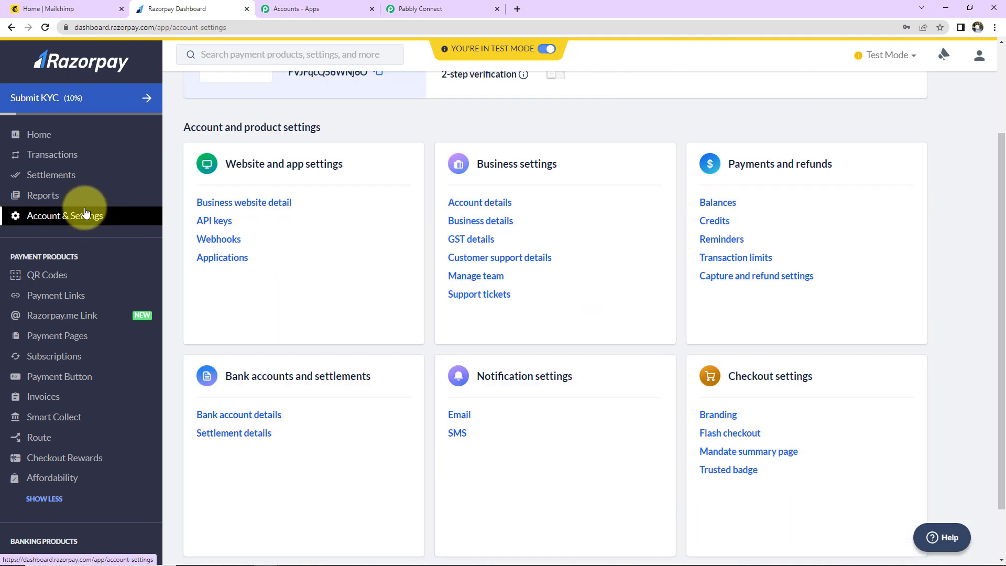
left_click(207, 242)
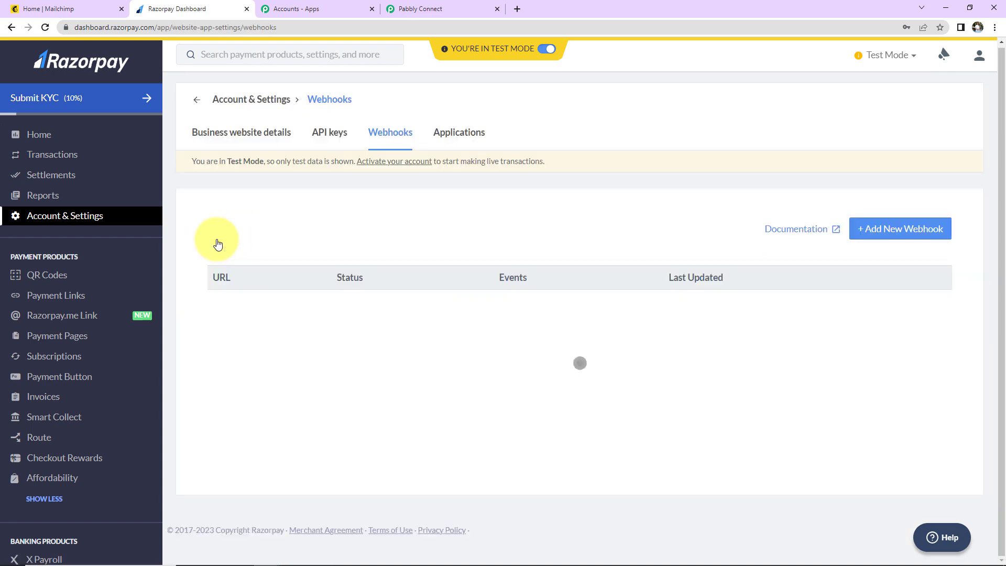
left_click(891, 108)
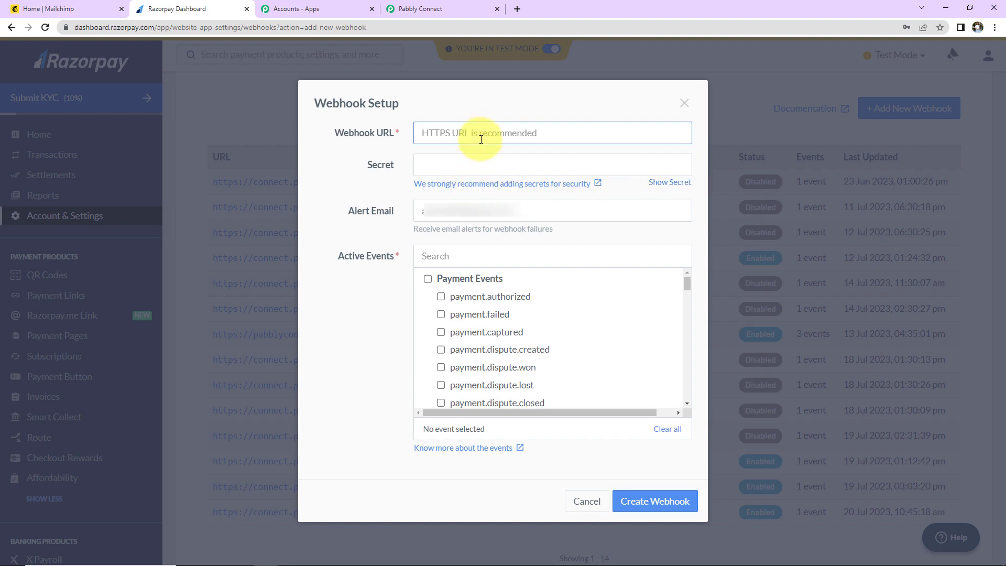
key("ctrl+v")
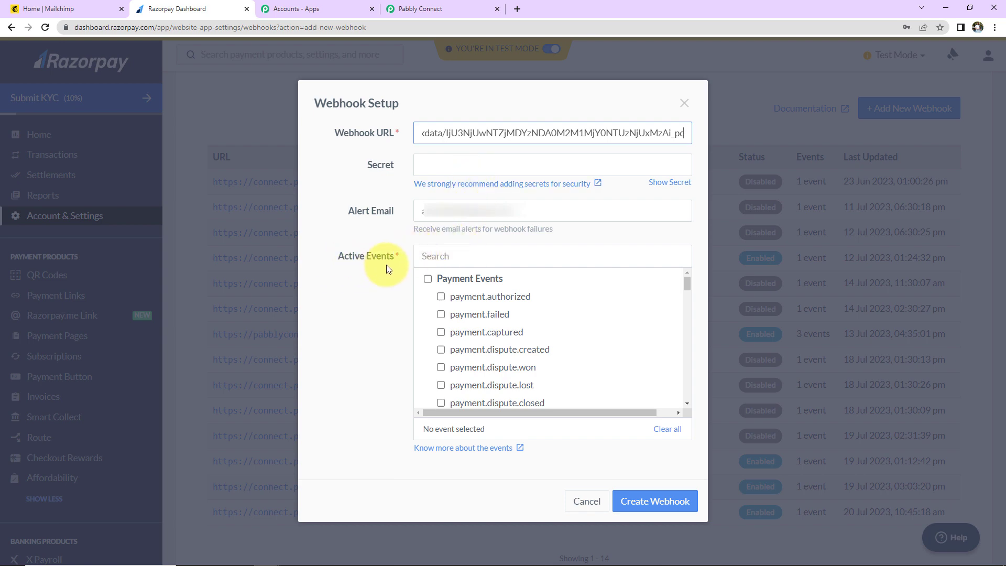
left_click(441, 332)
left_click(638, 502)
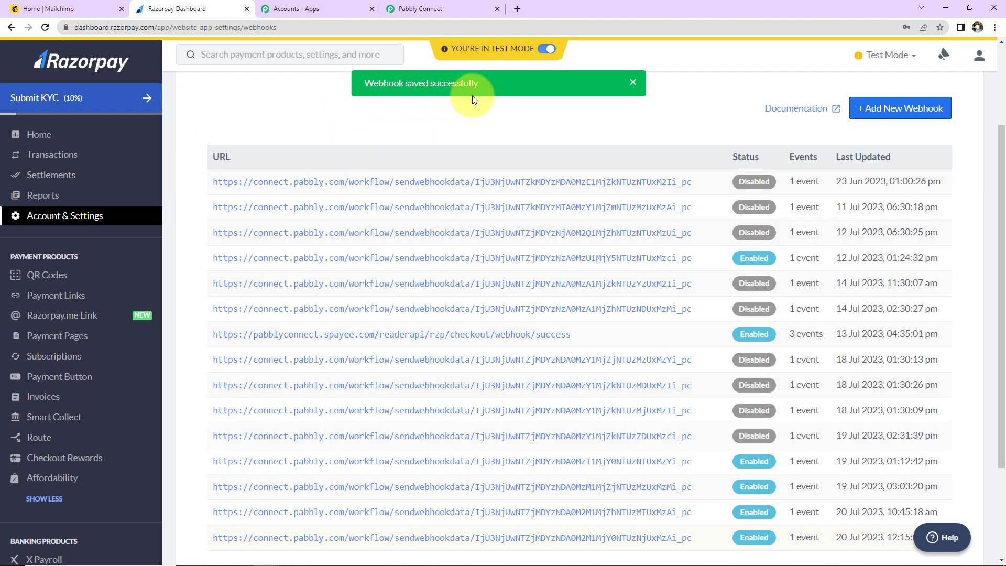
left_click(420, 9)
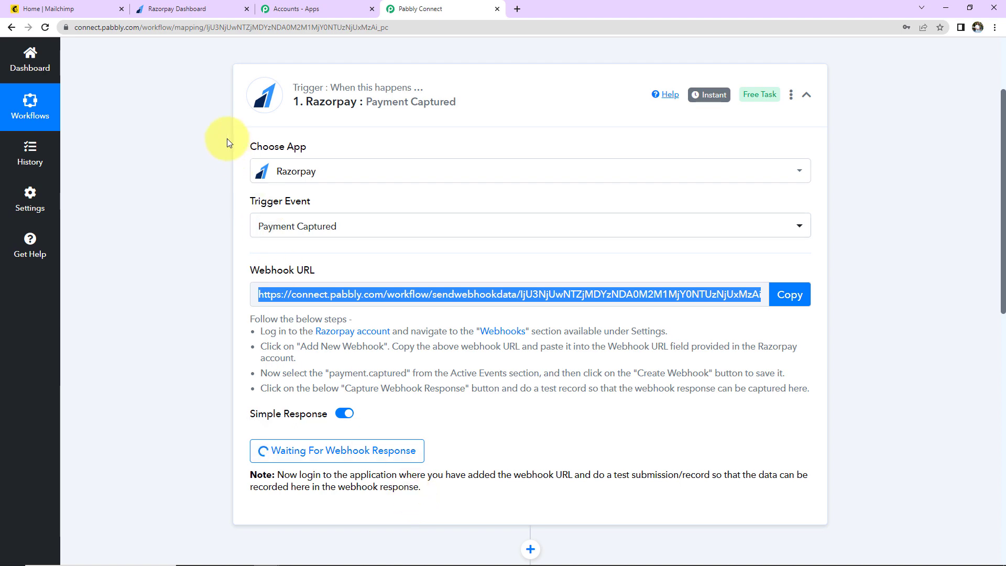
Step: Copy the Online PHP Course for Beginners payment page link and load it in a new tab
left_click(177, 16)
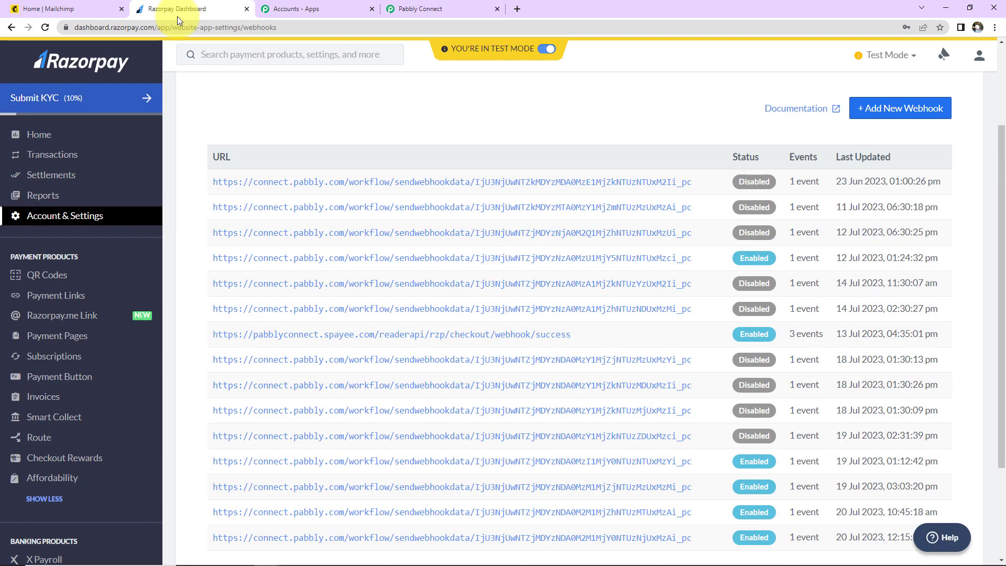
left_click(53, 335)
scroll(165, 343, "down", 3)
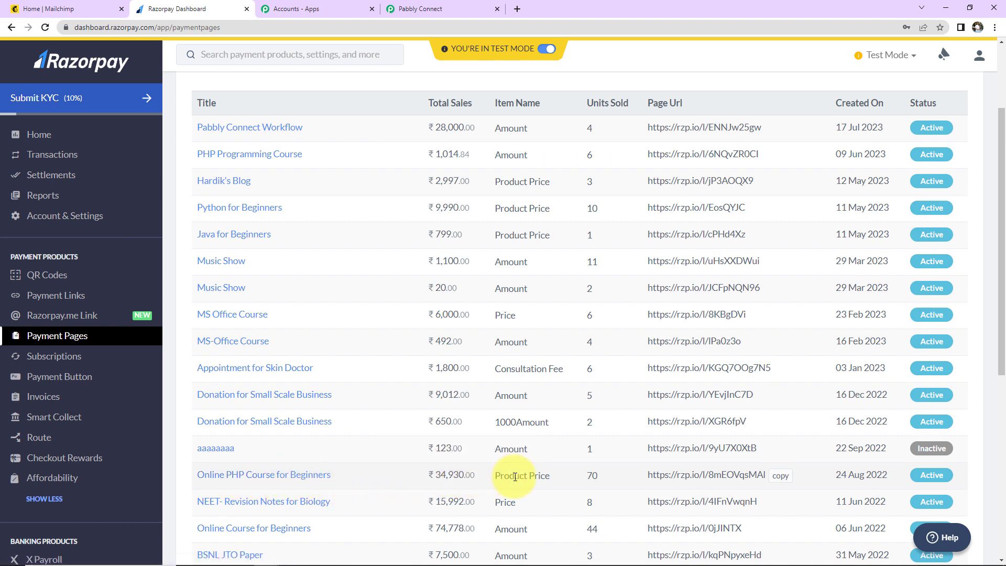
left_click(772, 478)
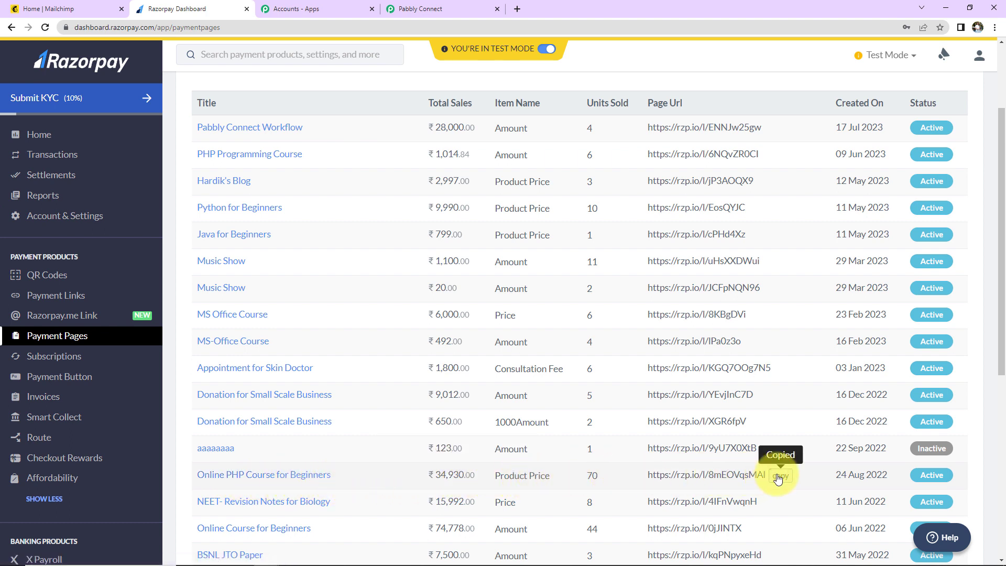
left_click(517, 9)
key("ctrl+v")
key("Return")
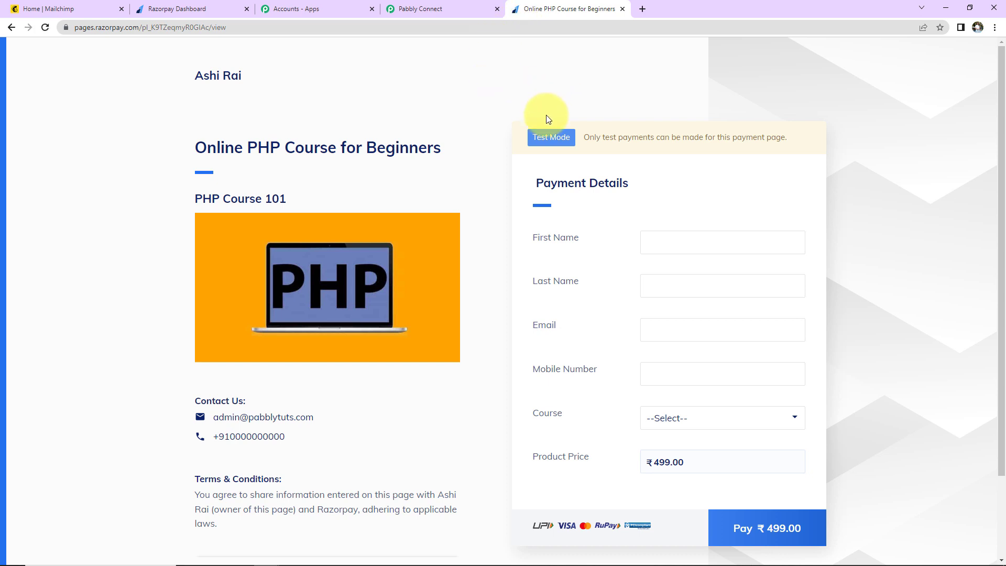
Step: Autofill the saved test buyer's details and change the mobile number prefix to +91
left_click(683, 232)
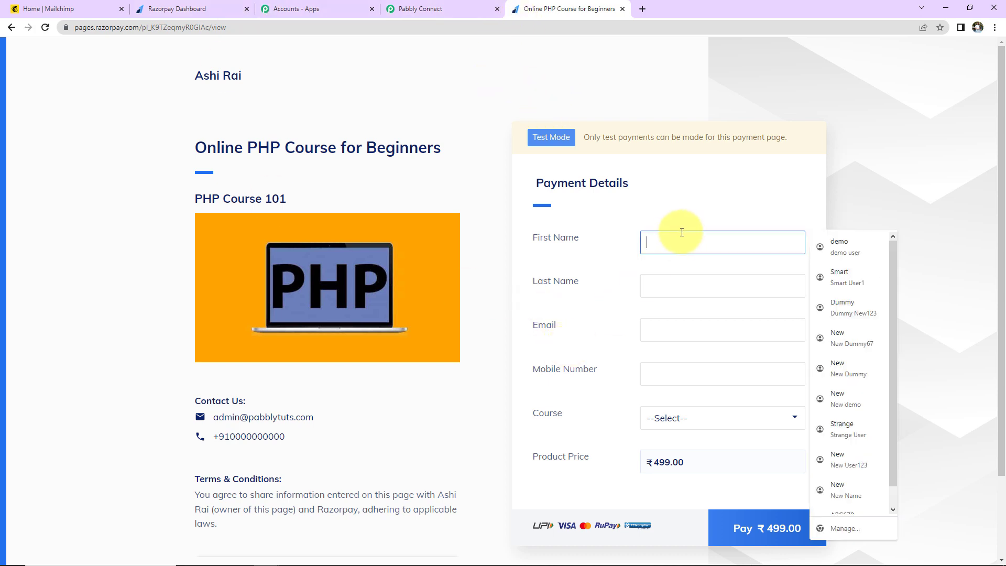
left_click(838, 429)
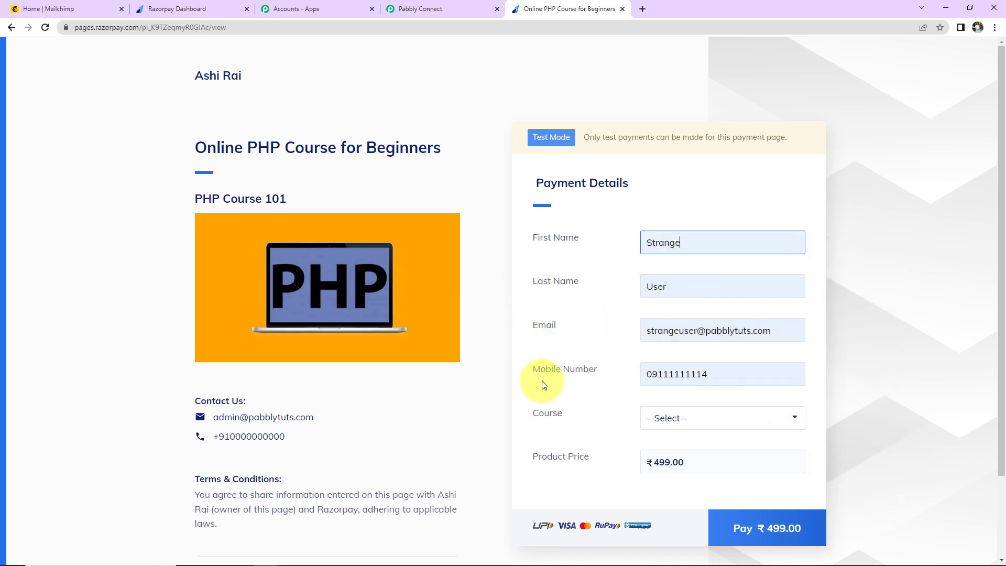
left_click(651, 377)
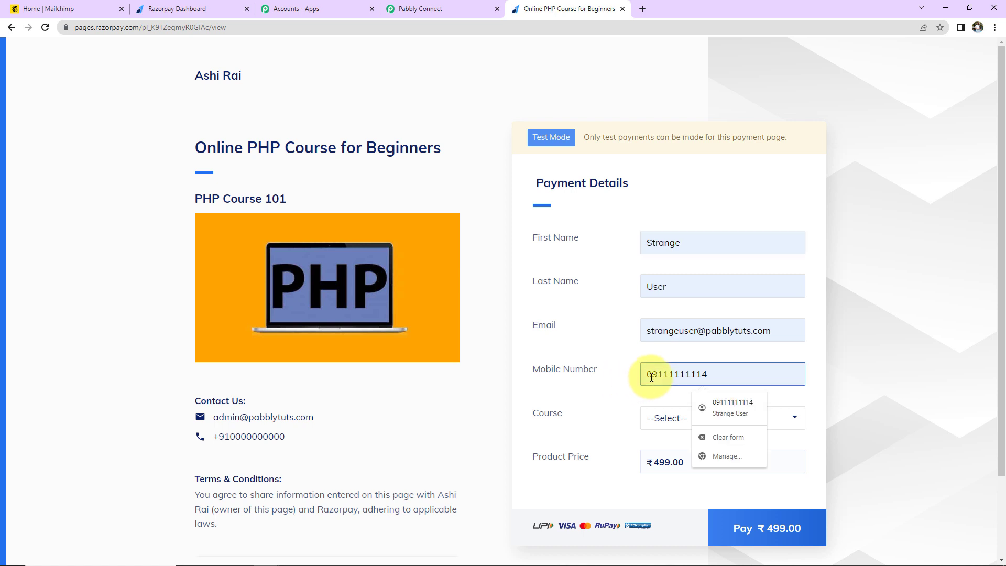
key("BackSpace")
type("+91")
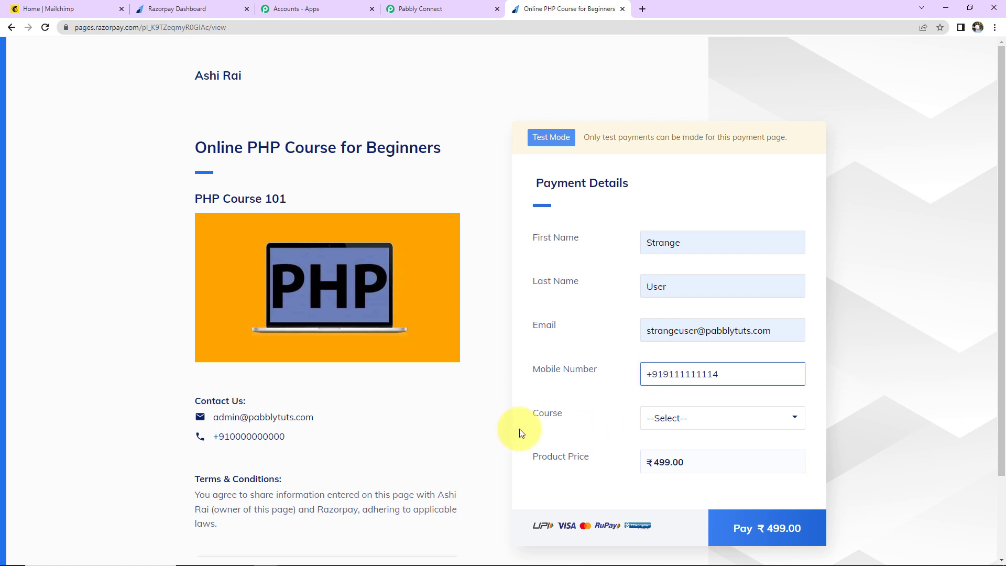
Step: Select PHP Course for Beginners and start the ₹499.00 payment
left_click(665, 431)
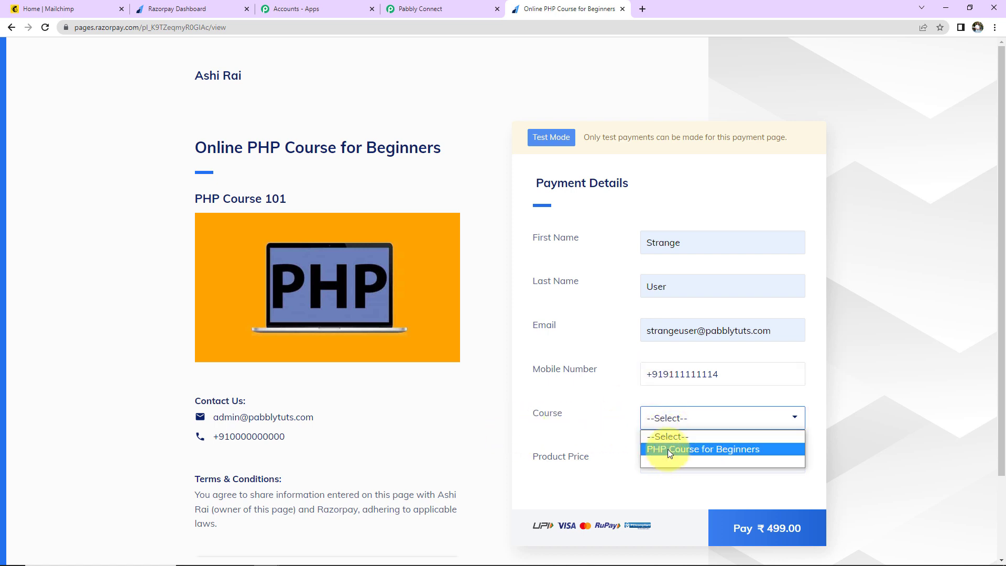
left_click(667, 449)
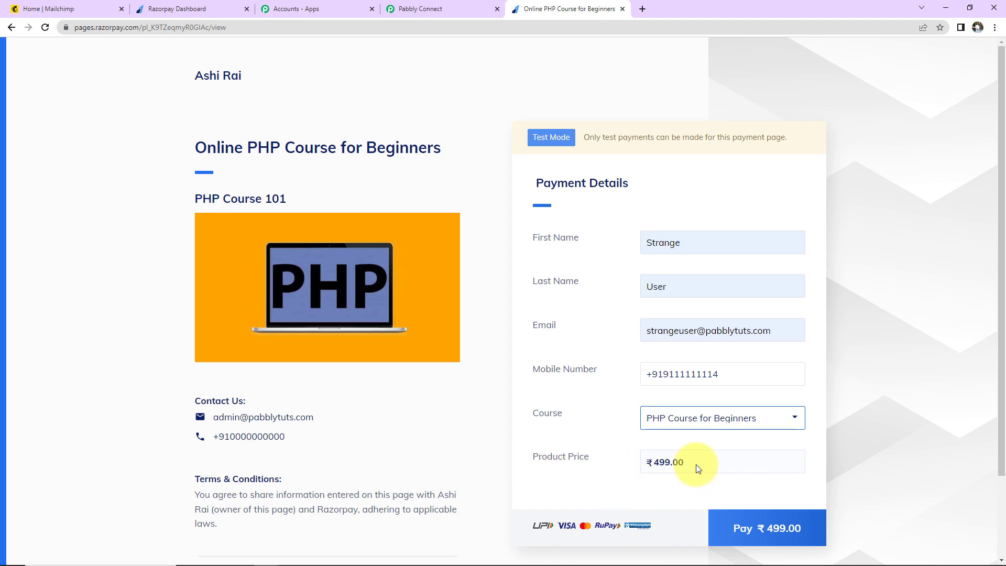
left_click(774, 527)
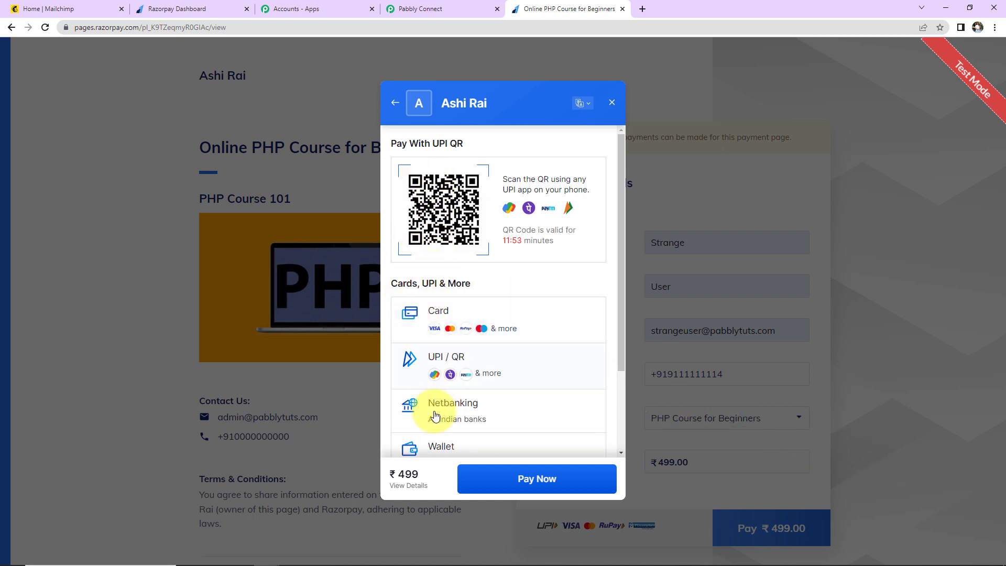
Step: Pay by card with the saved test card and CVV, without saving the card
left_click(411, 316)
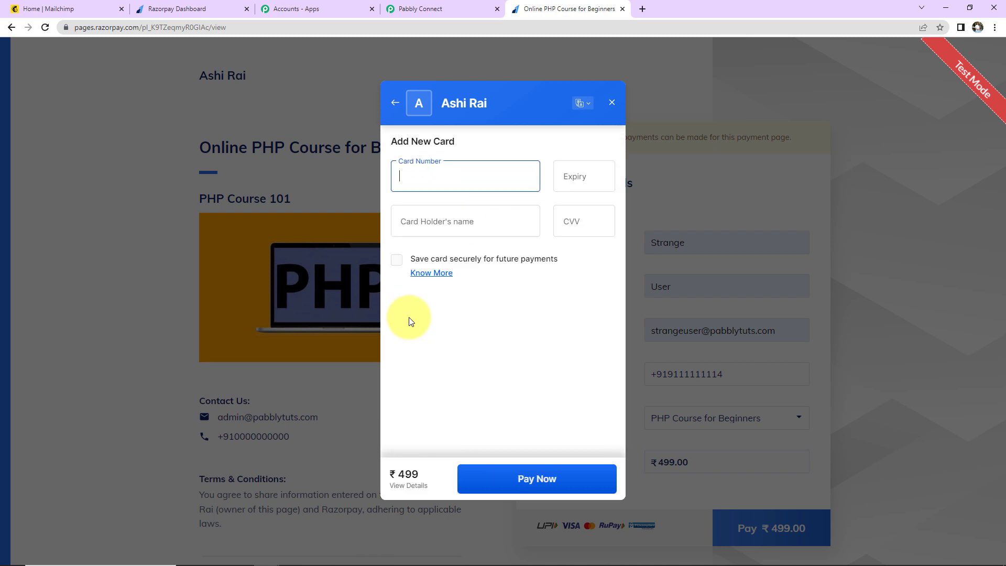
left_click(415, 175)
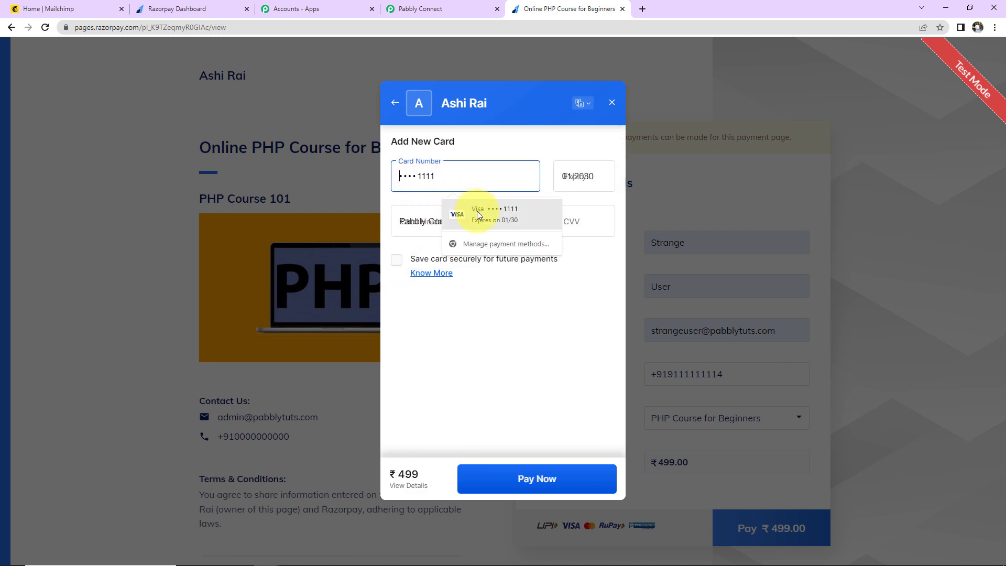
left_click(477, 211)
left_click(586, 233)
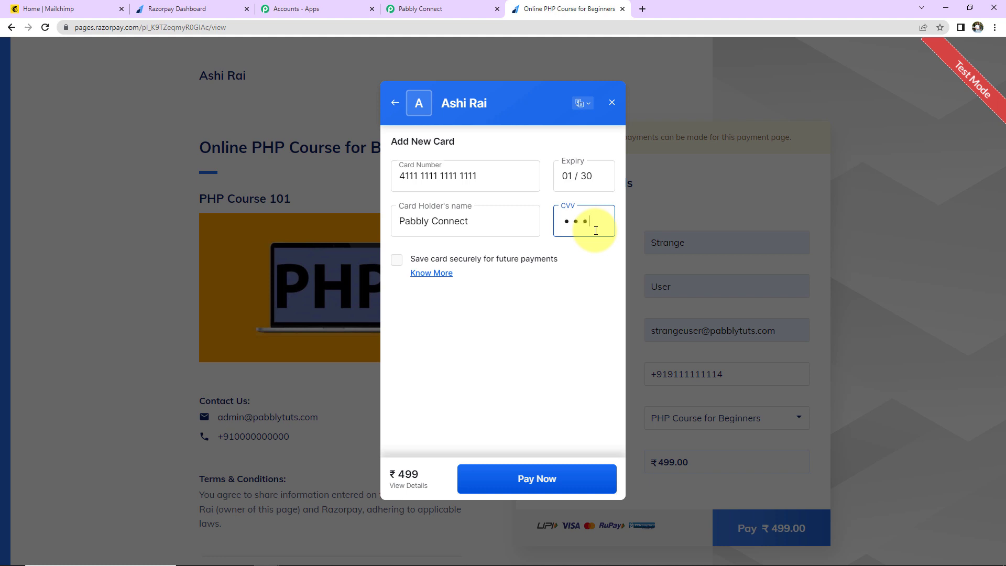
left_click(489, 481)
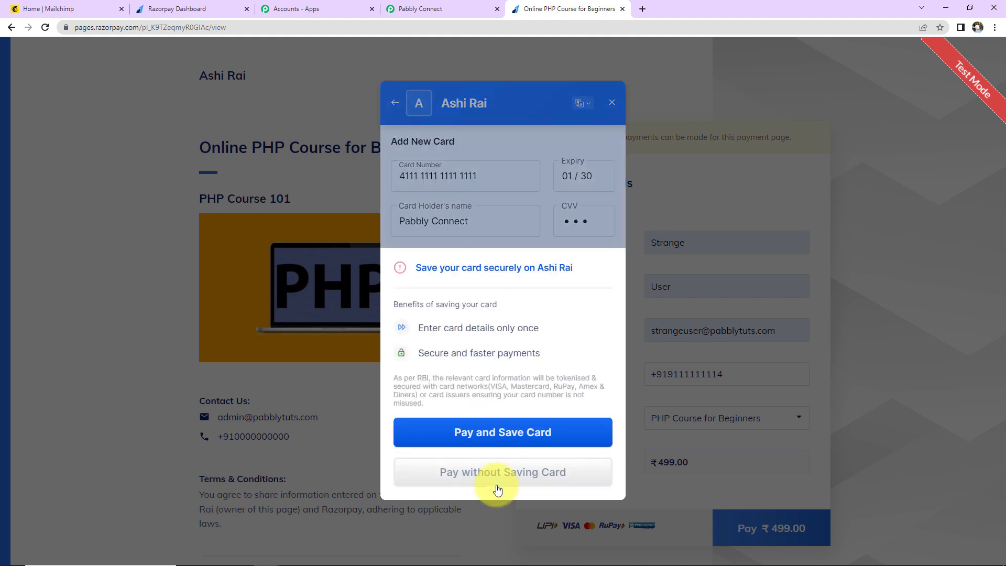
left_click(486, 483)
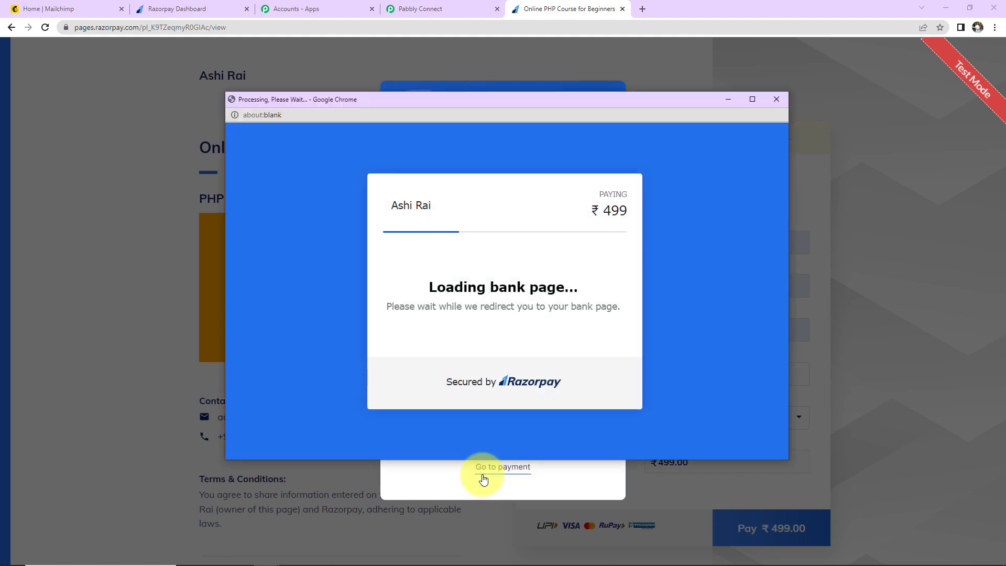
Step: Enter the test one-time password and submit it to complete the payment
left_click(393, 372)
type("1")
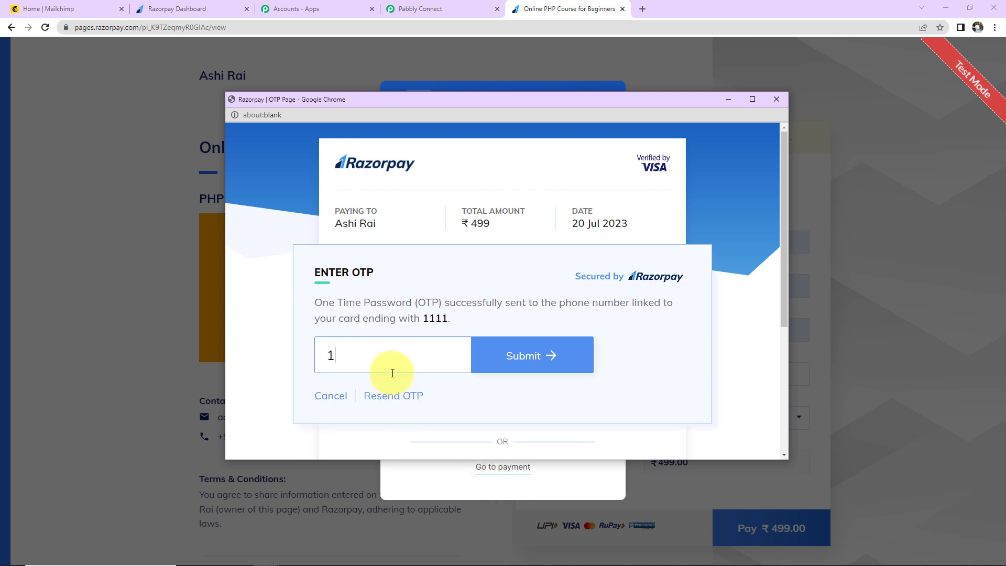
type("234")
left_click(510, 364)
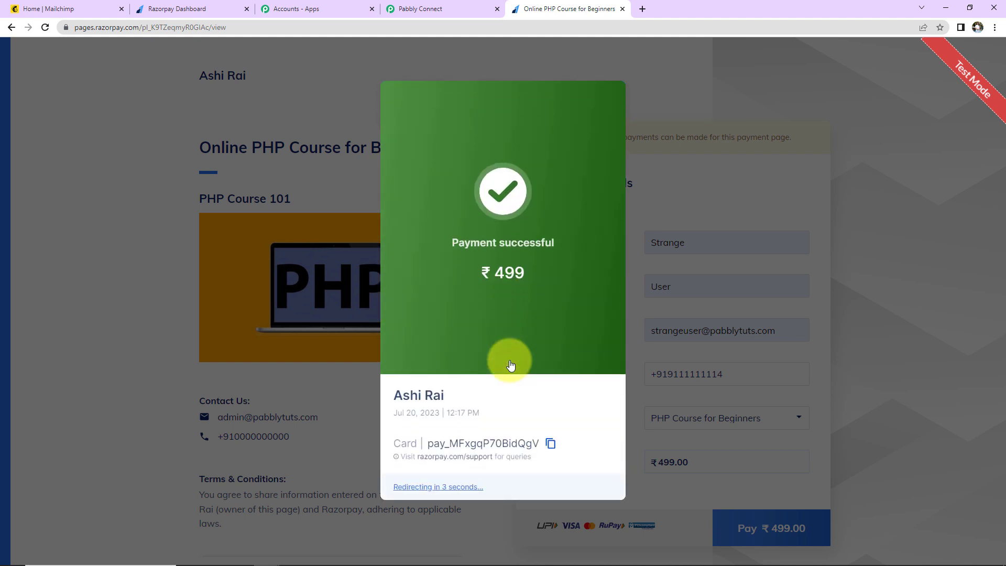
Step: Capture the Razorpay webhook response and review the received fields, confirming base amount 49900
left_click(438, 10)
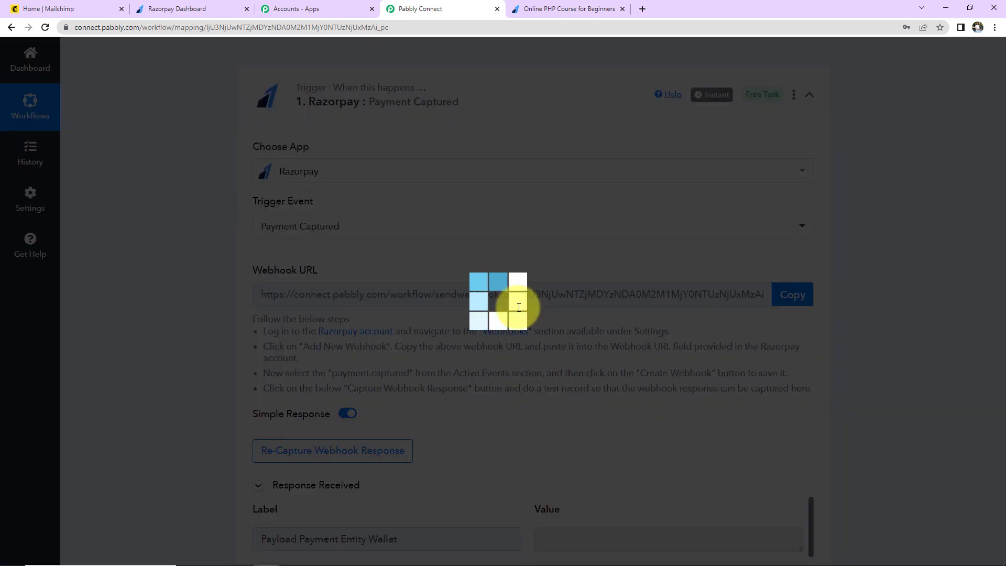
left_click(516, 294)
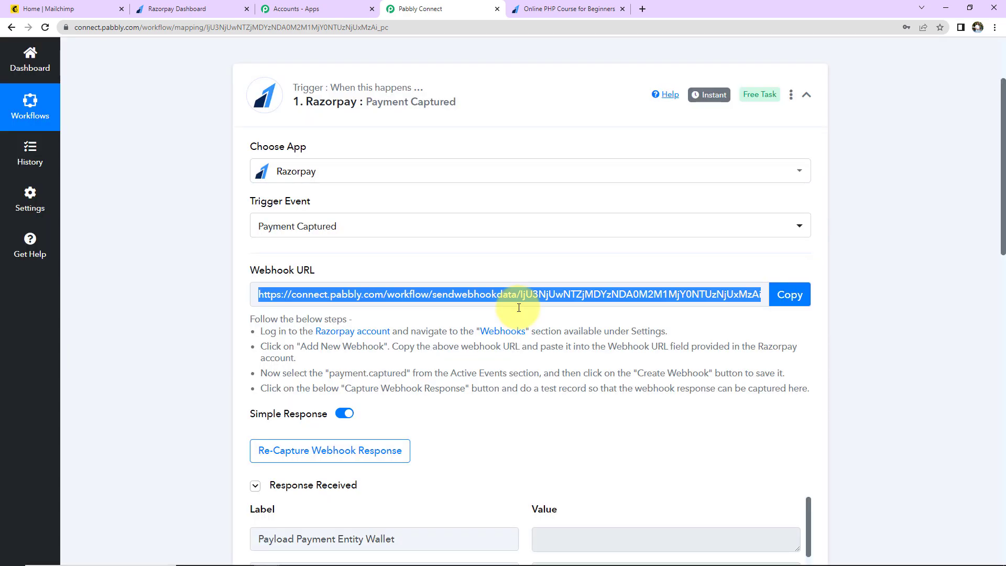
scroll(875, 307, "down", 3)
scroll(875, 307, "down", 3)
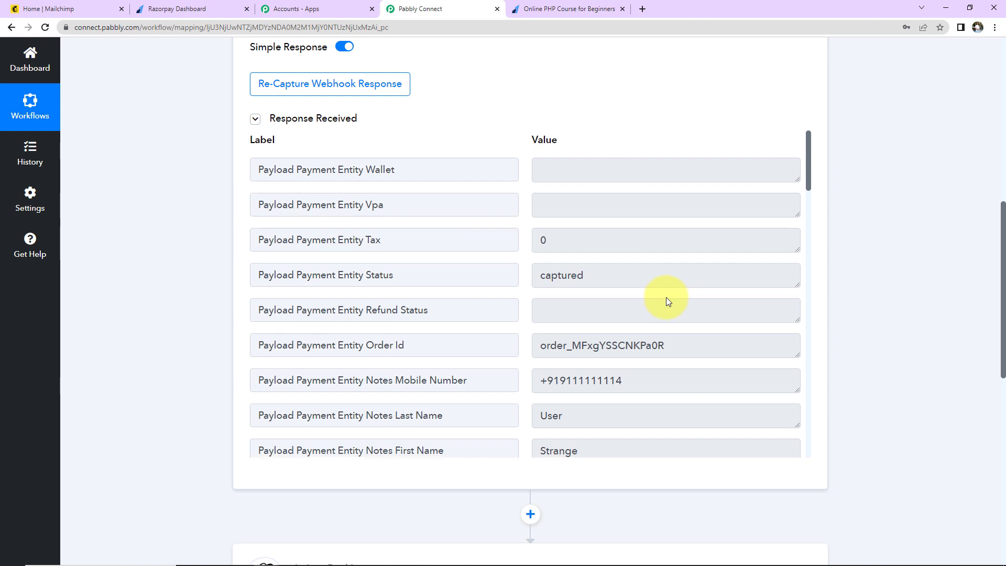
scroll(666, 298, "down", 3)
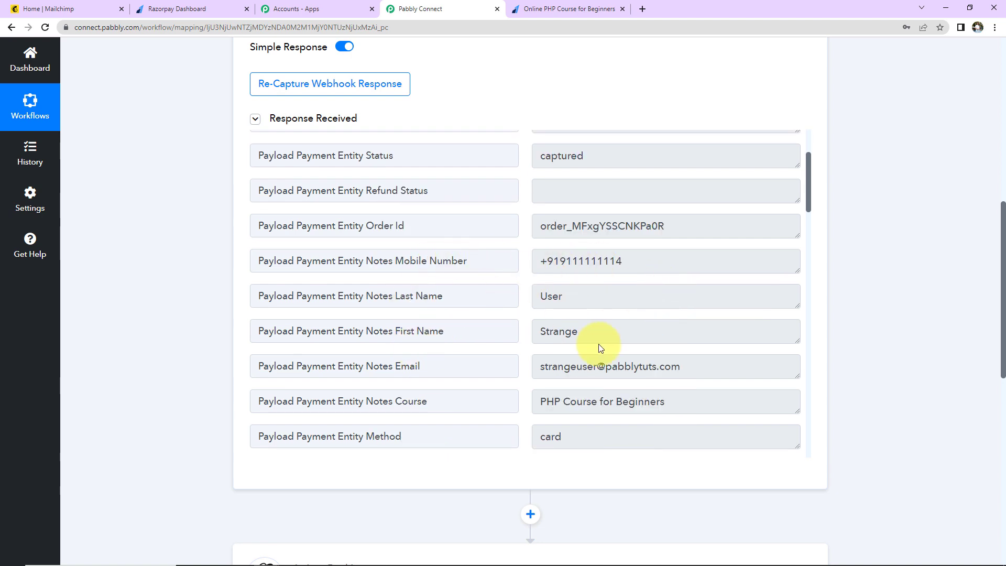
scroll(759, 378, "down", 3)
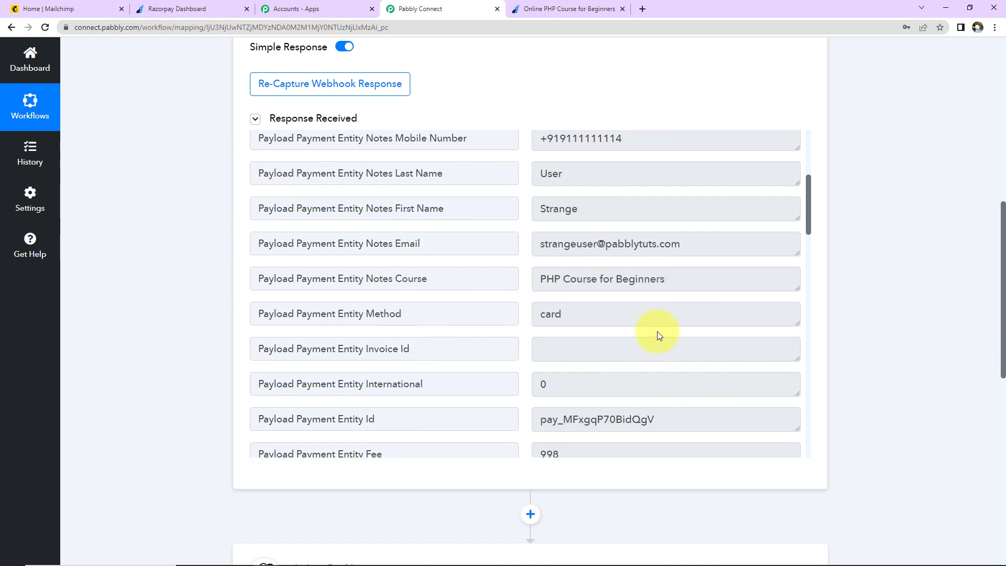
scroll(658, 334, "down", 9)
scroll(656, 331, "up", 3)
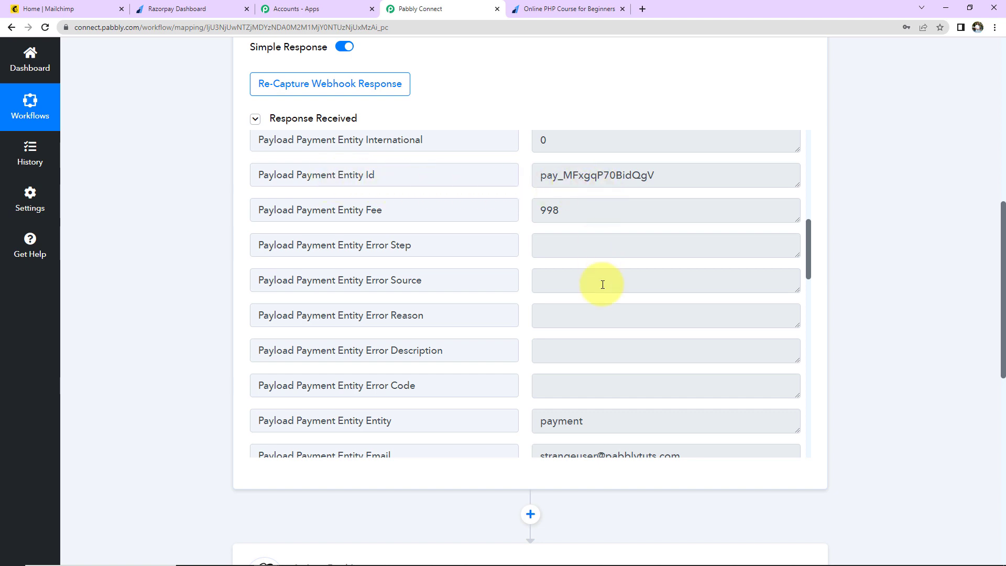
scroll(602, 283, "down", 3)
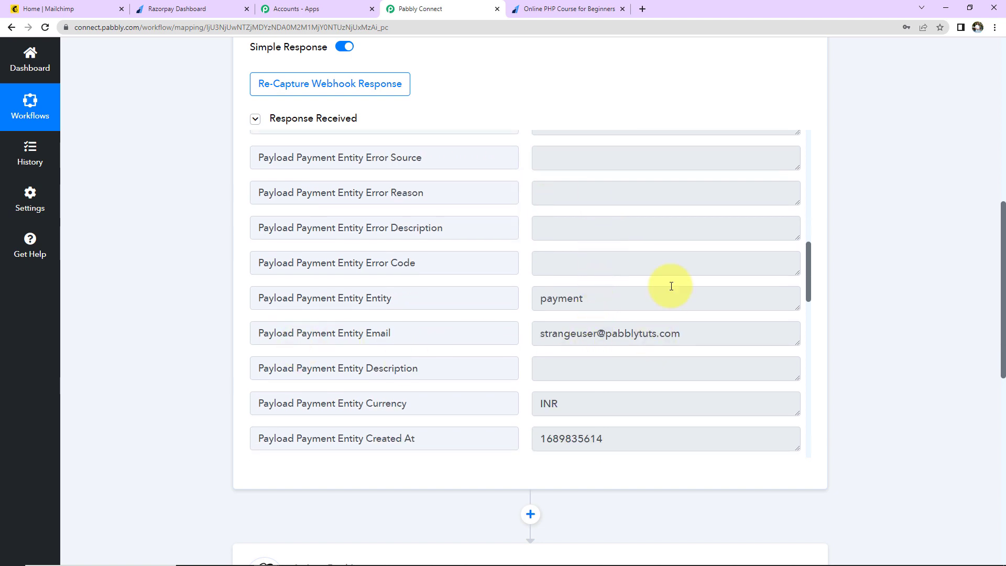
scroll(671, 285, "down", 6)
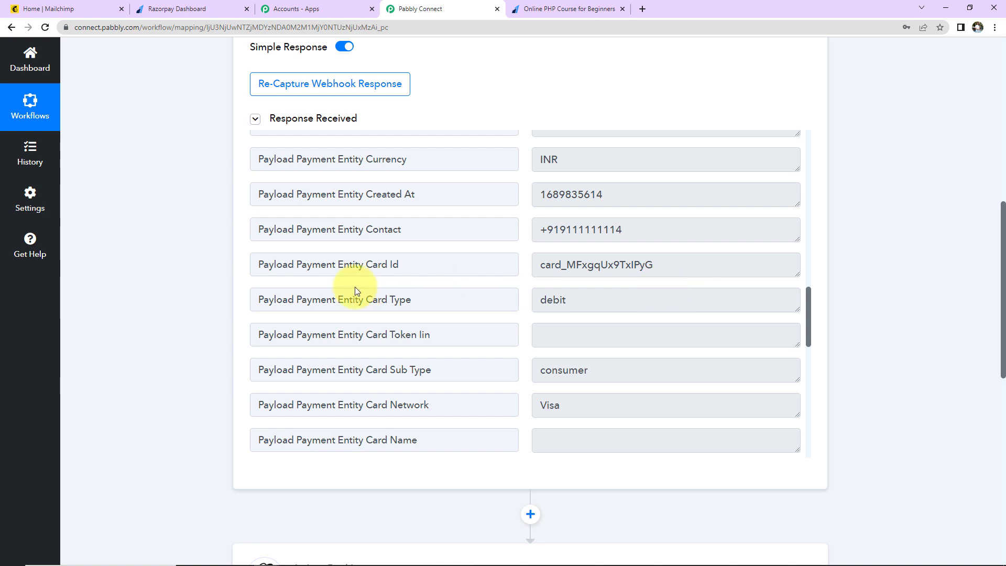
scroll(631, 291, "down", 12)
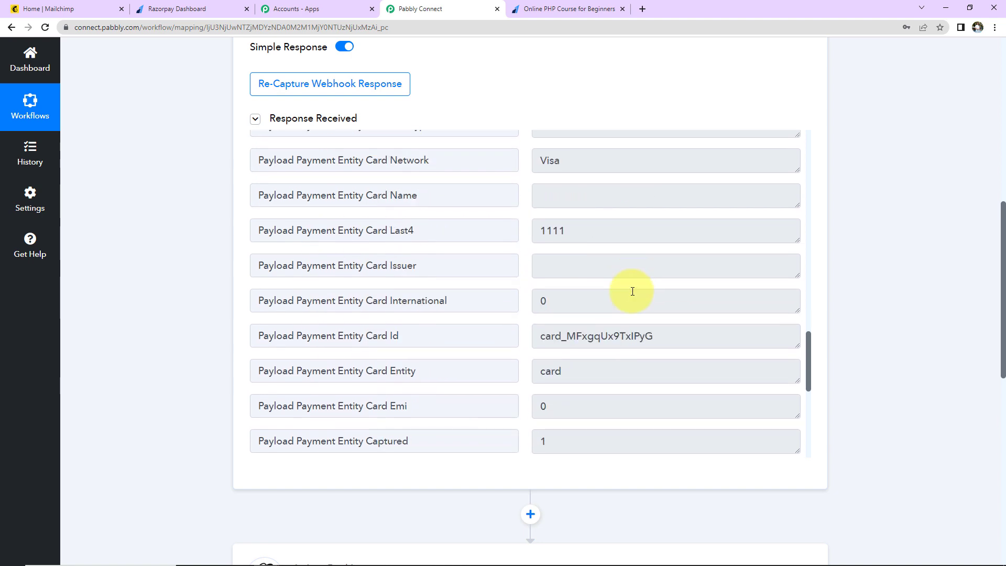
scroll(632, 291, "up", 1)
scroll(632, 291, "up", 1)
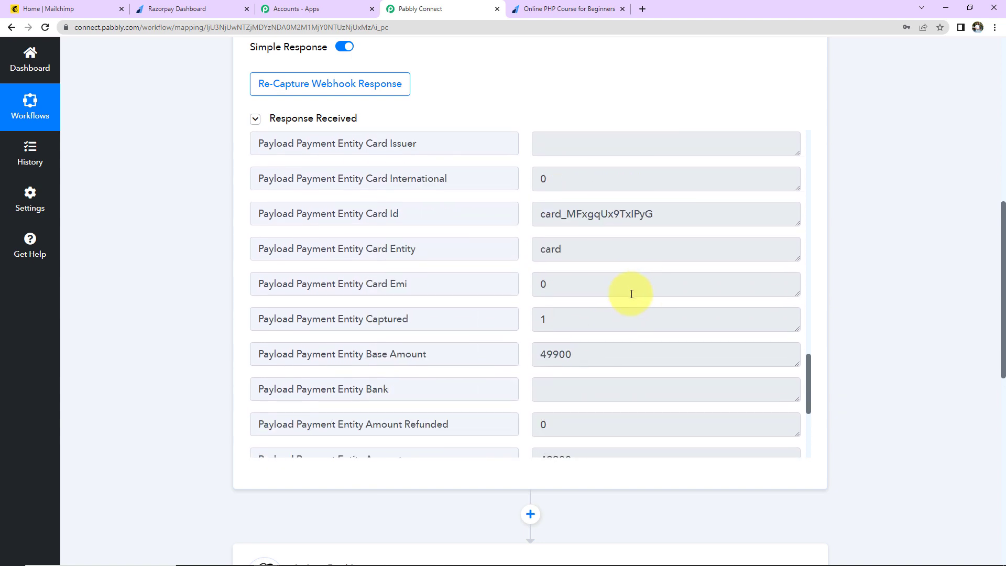
scroll(631, 294, "down", 2)
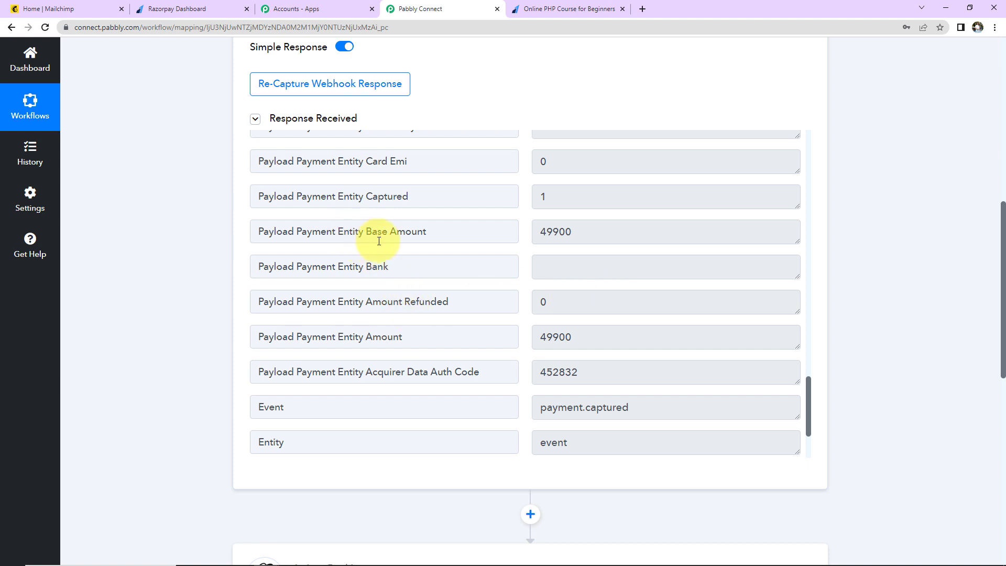
double_click(595, 233)
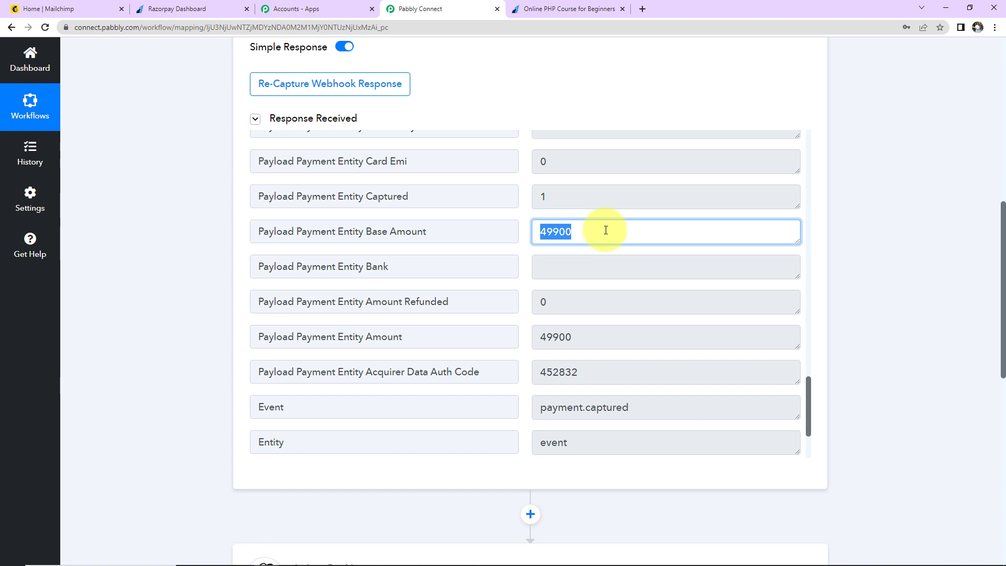
scroll(606, 229, "down", 2)
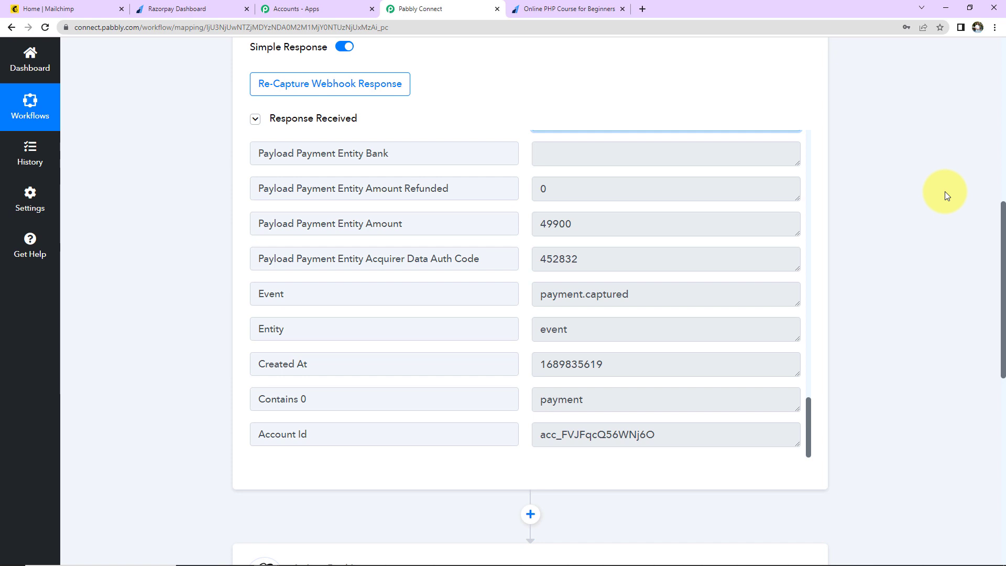
Step: Use the + connector above the MailChimp step to insert an empty action step
scroll(945, 192, "down", 2)
scroll(621, 246, "up", 20)
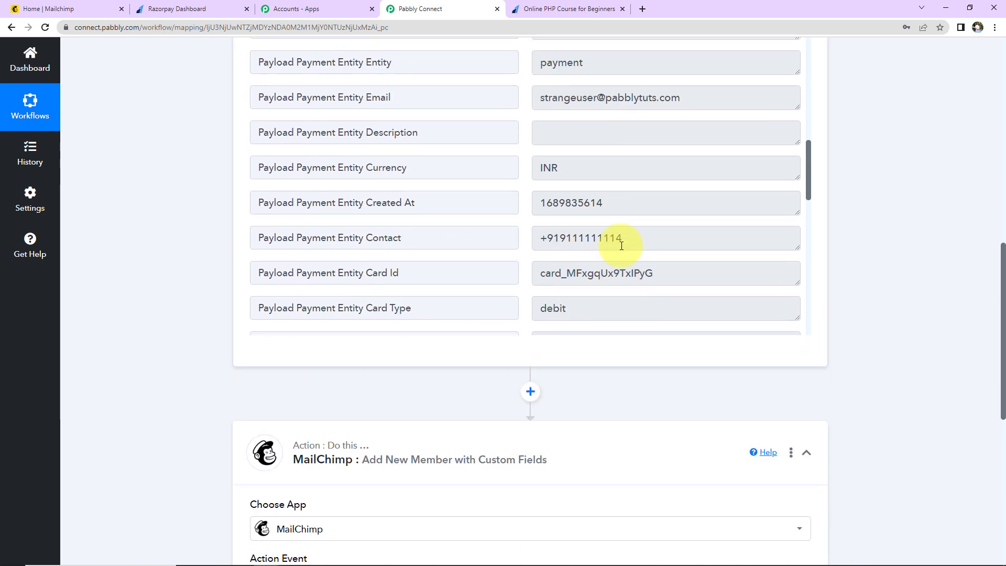
scroll(621, 246, "up", 1)
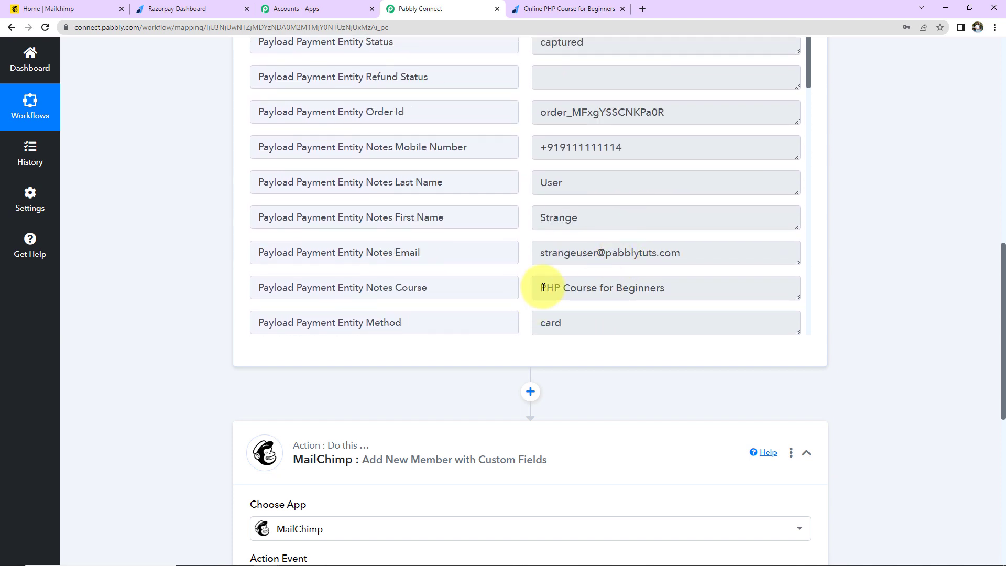
left_click_drag(533, 288, 675, 289)
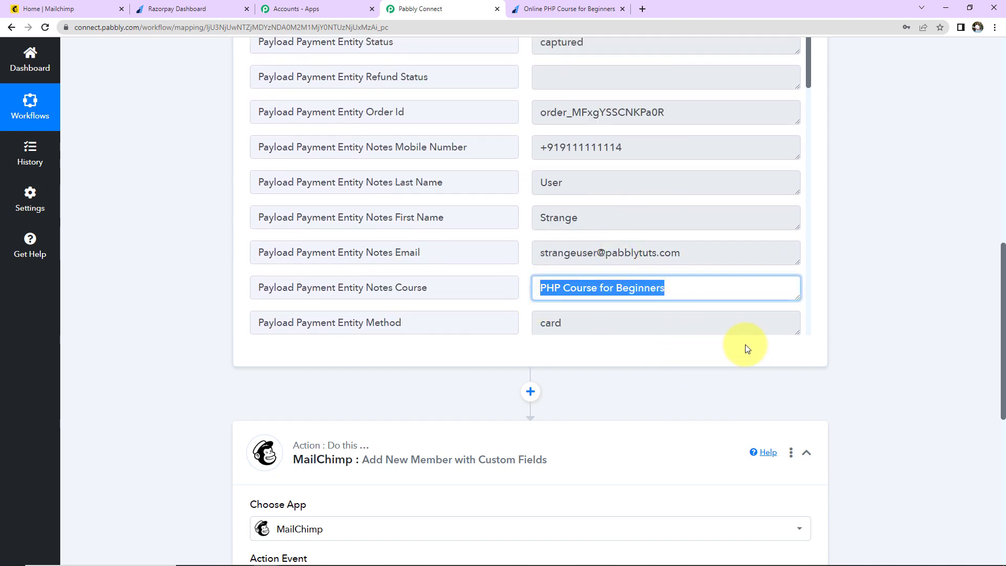
scroll(862, 309, "down", 5)
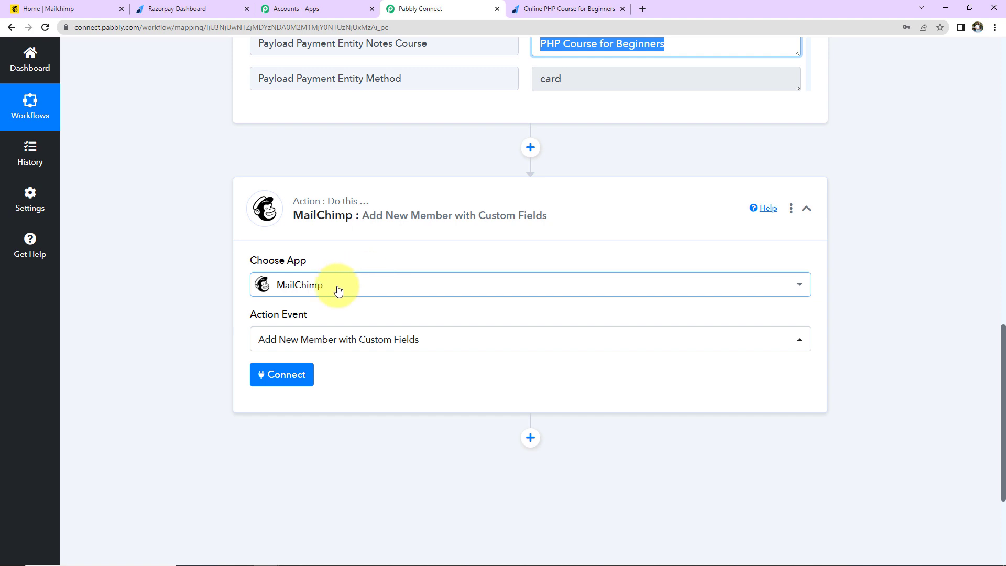
left_click(528, 150)
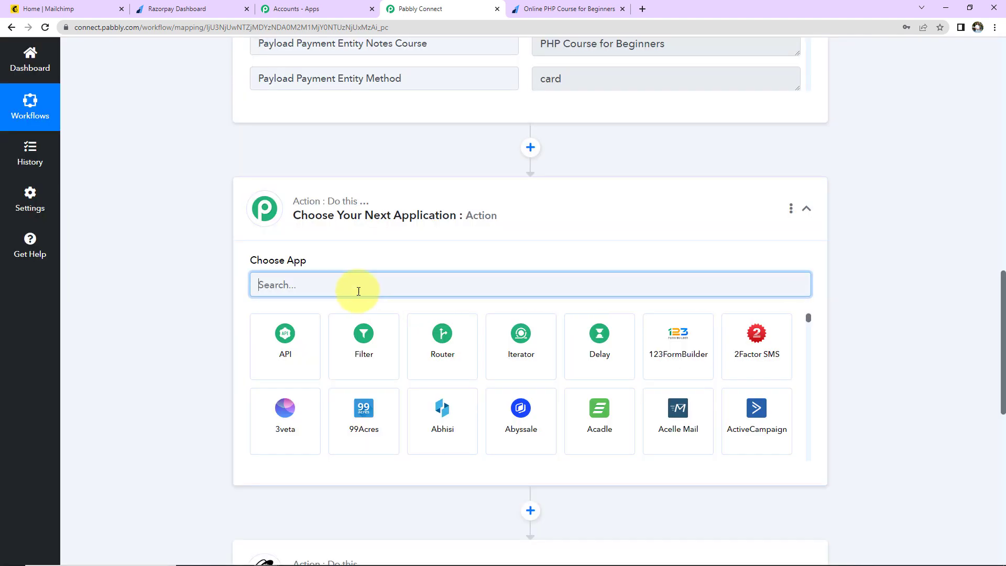
Step: Make the new step a Filter on the Payload Payment Entity Notes Course field
left_click(352, 338)
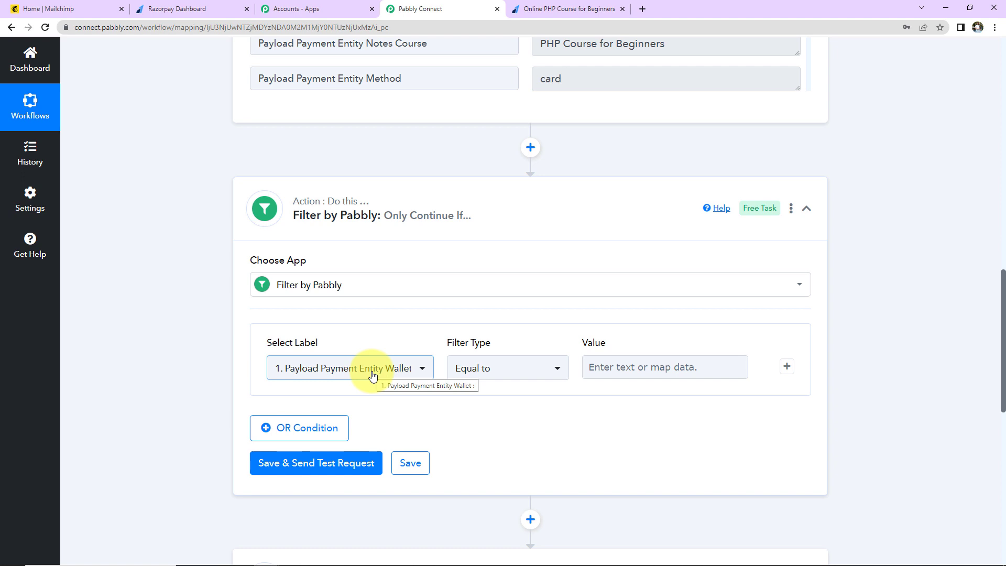
left_click(372, 375)
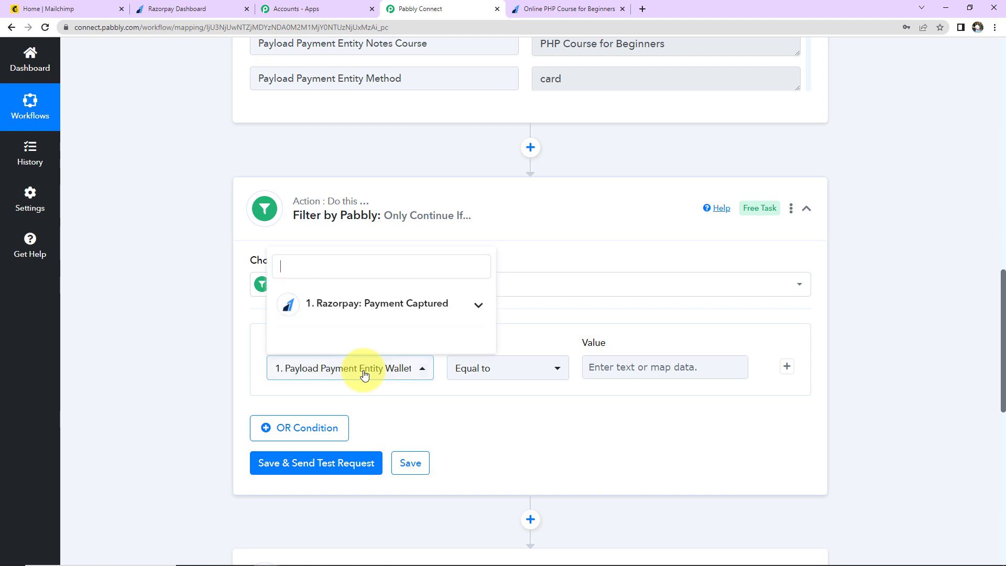
left_click(343, 316)
scroll(331, 435, "down", 2)
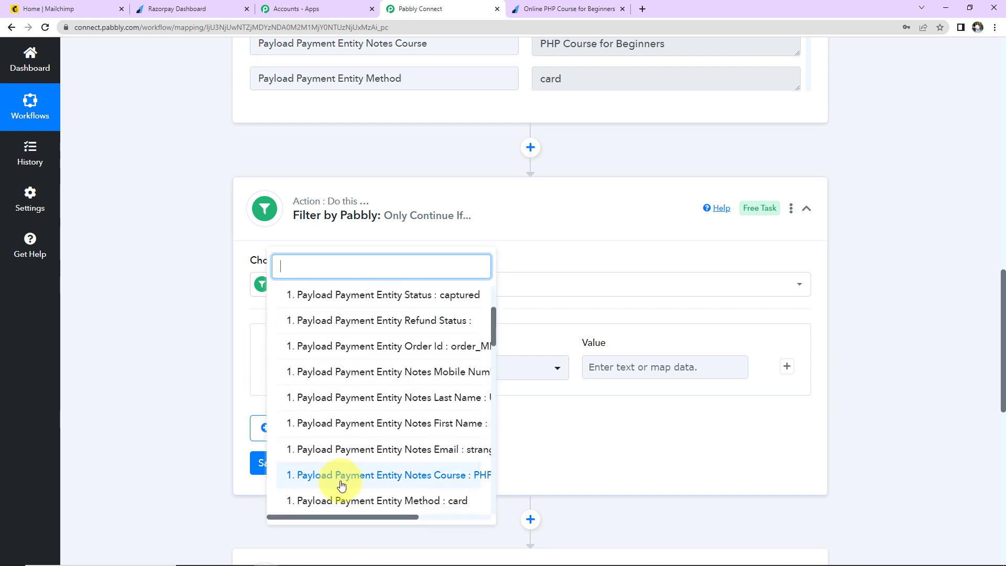
left_click_drag(338, 516, 433, 517)
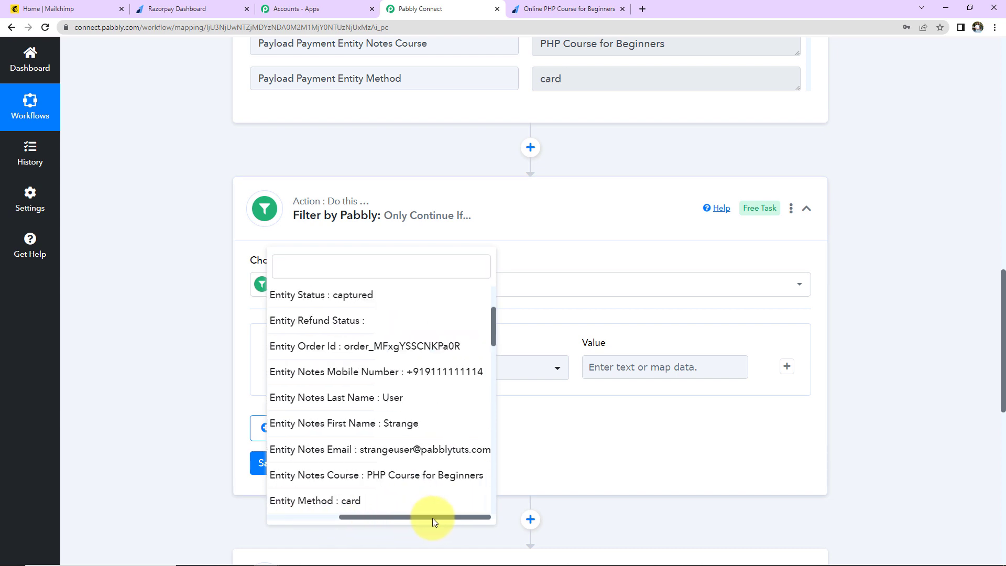
left_click(385, 476)
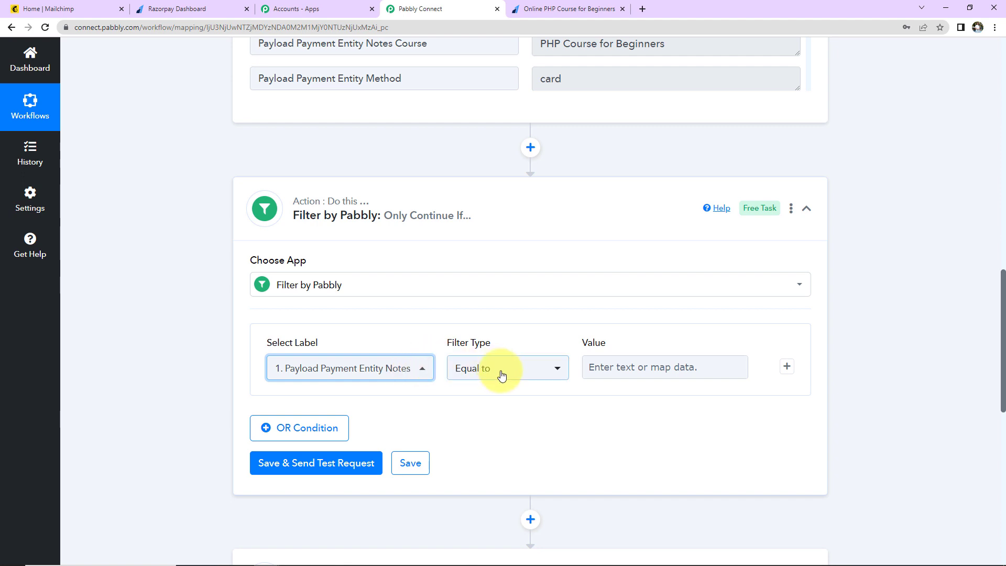
Step: Set the condition to Equal to 'PHP Course for Beginners', then save and send a test request
left_click_drag(674, 42, 548, 40)
right_click(551, 42)
left_click(576, 45)
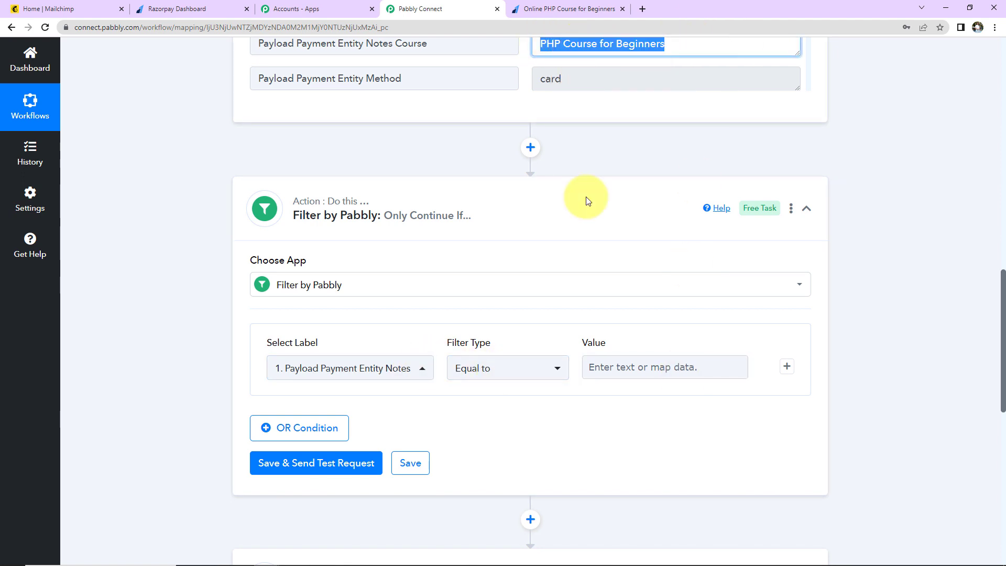
left_click(612, 367)
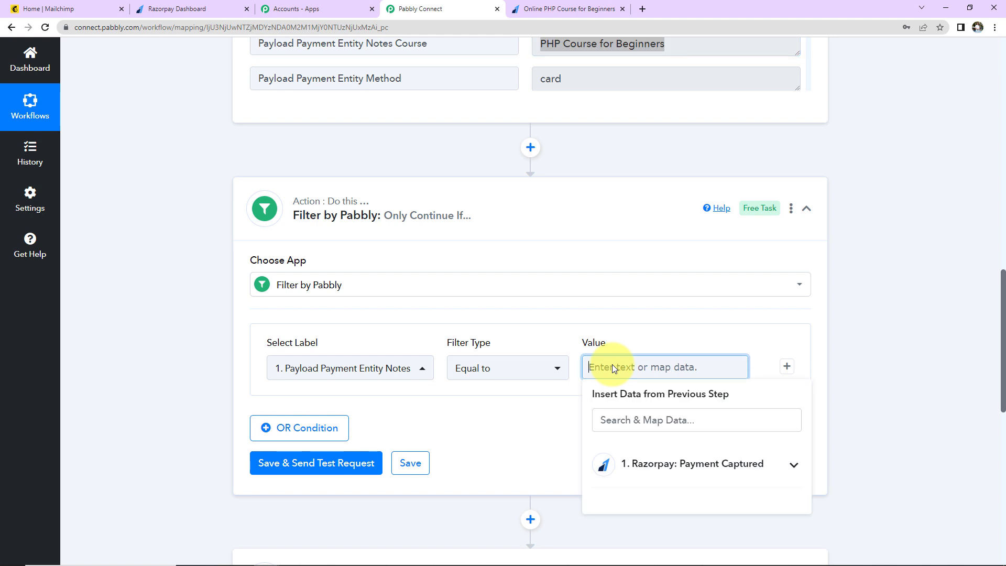
key("ctrl+v")
left_click(894, 424)
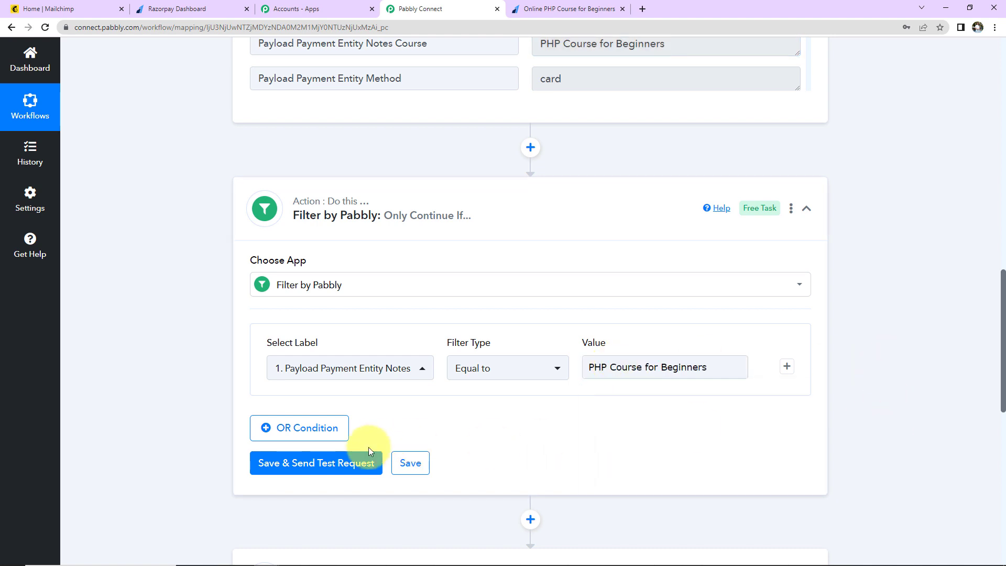
left_click(361, 462)
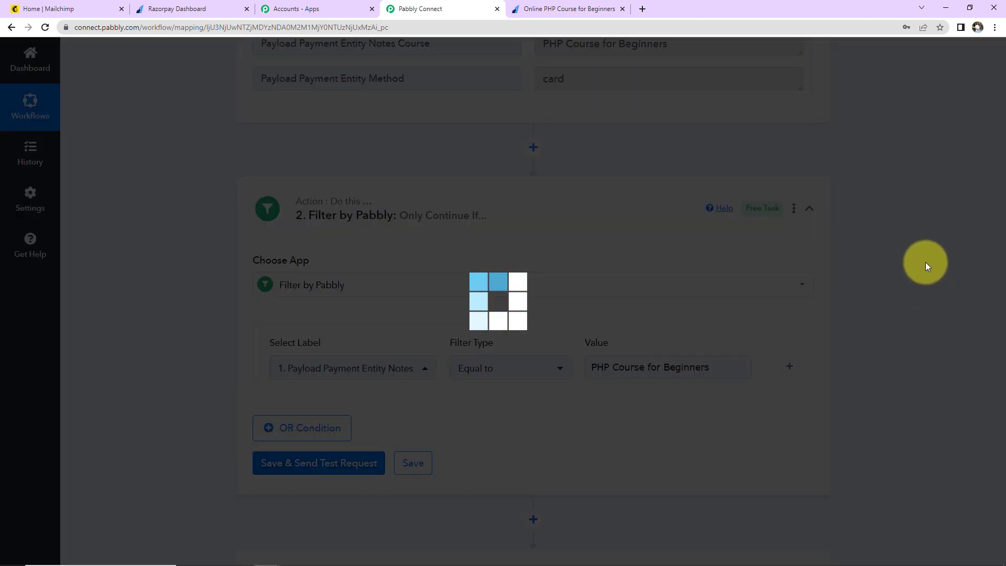
Step: Confirm the filter test shows success with 'Condition is true', then scroll down to the MailChimp action
scroll(925, 262, "down", 2)
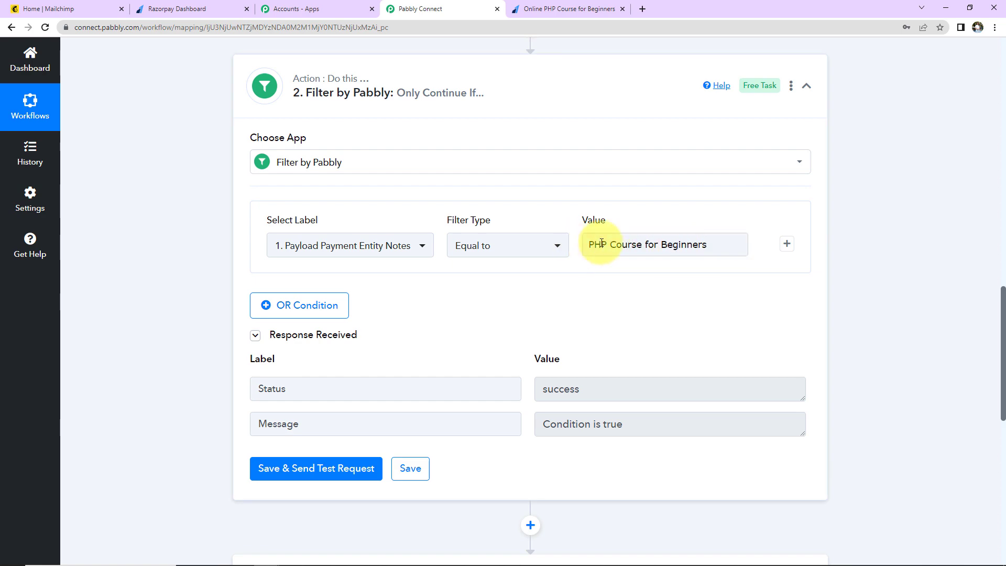
left_click(715, 243)
left_click(826, 250)
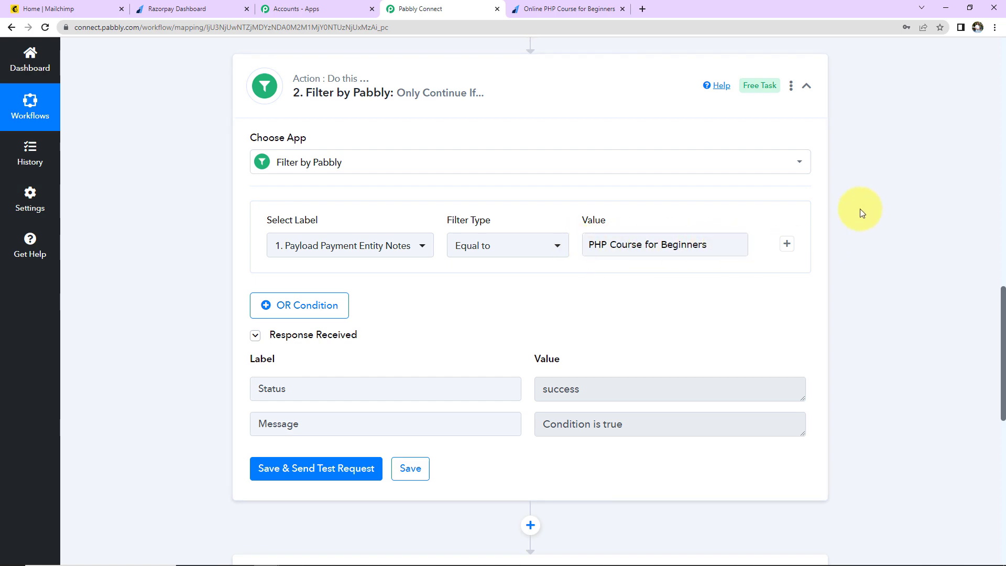
scroll(860, 209, "down", 8)
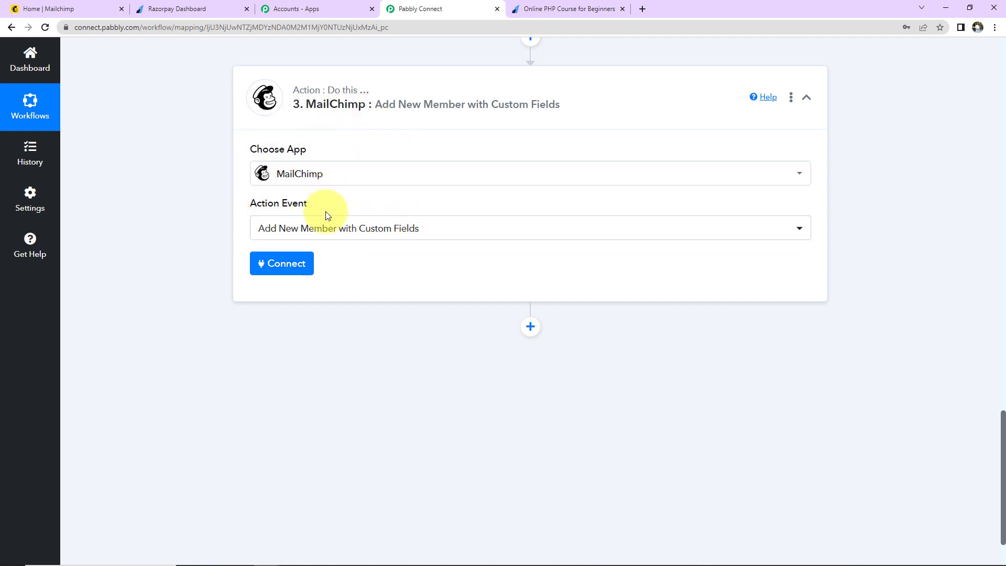
Step: Add a new MailChimp connection (MailChimp #9), then switch to the Mailchimp home page
left_click(264, 264)
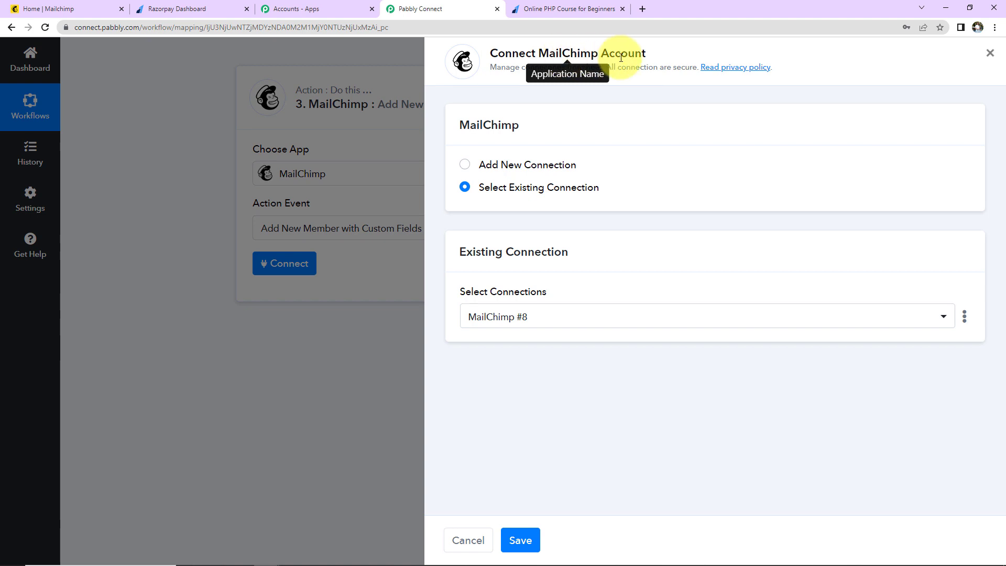
left_click(465, 165)
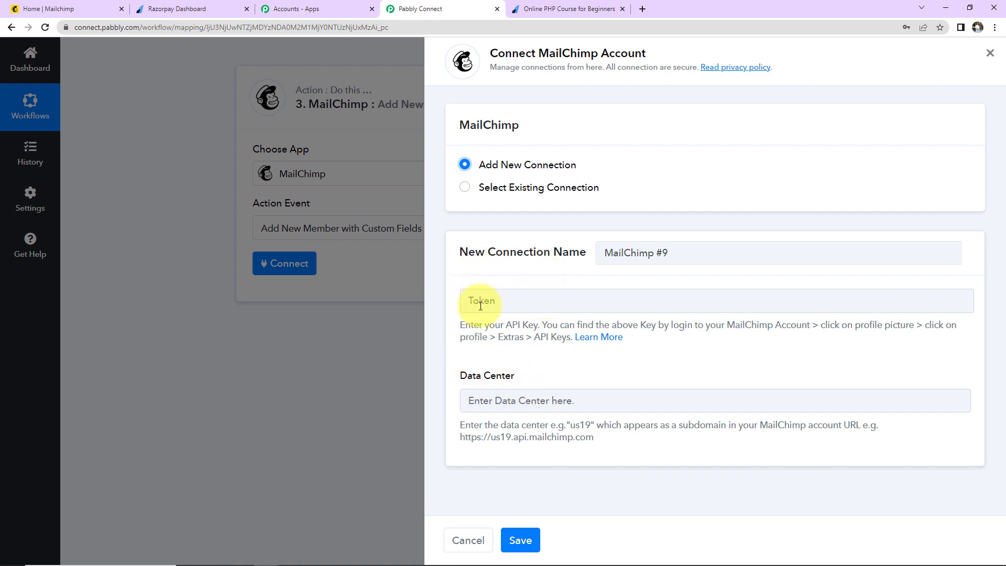
left_click(80, 12)
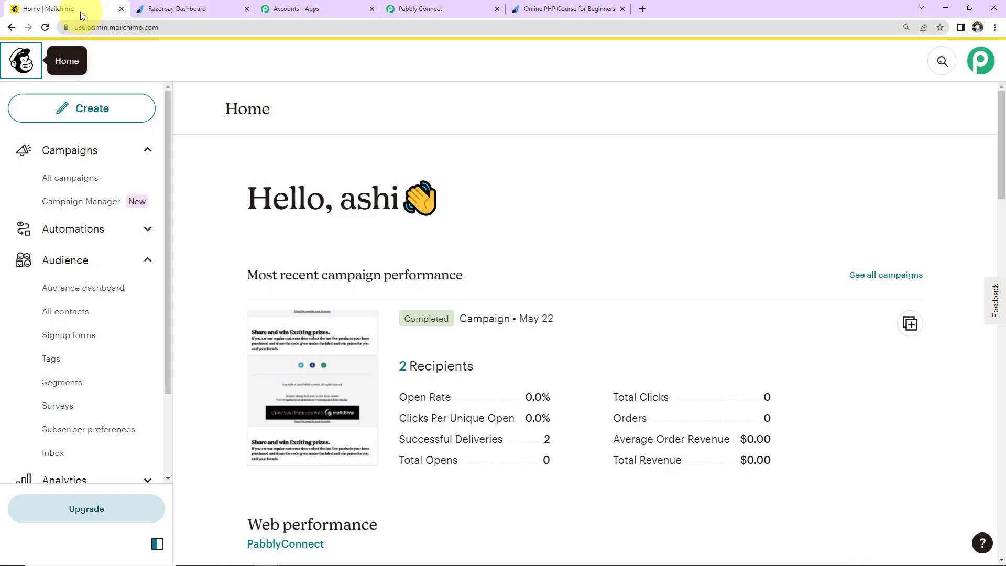
Step: Go through Profile > Extras > API keys to the Create A Key form
left_click(979, 63)
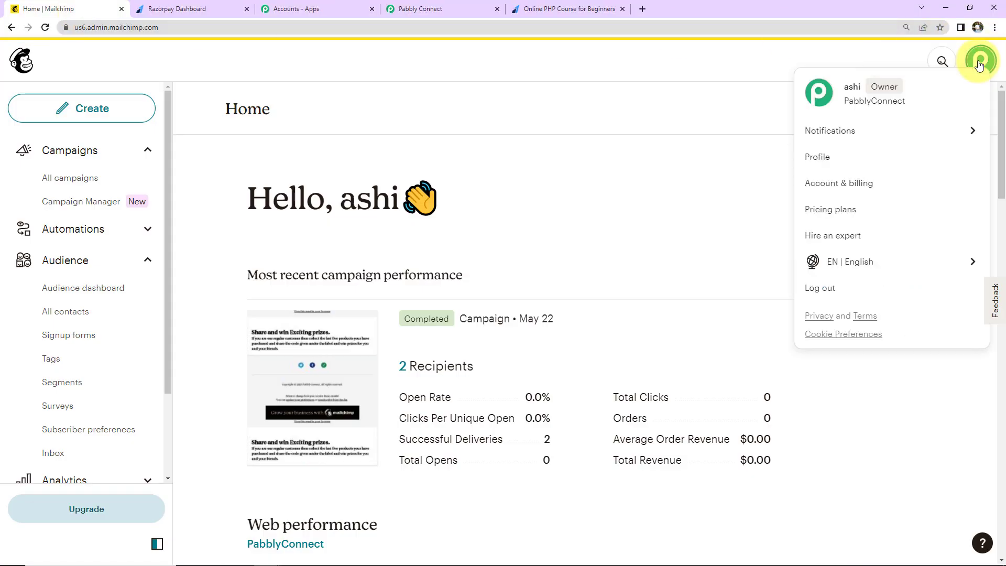
left_click(820, 158)
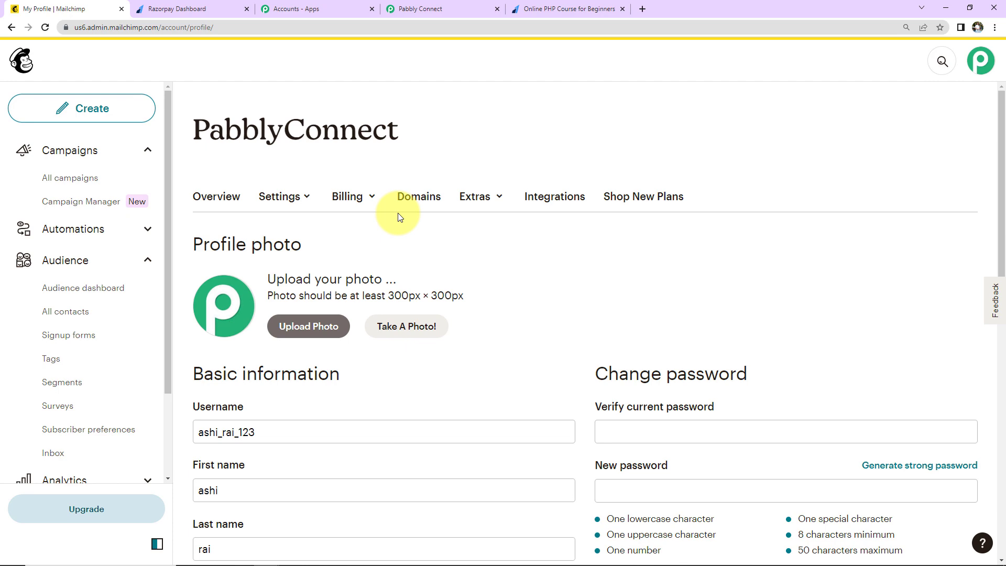
left_click(461, 201)
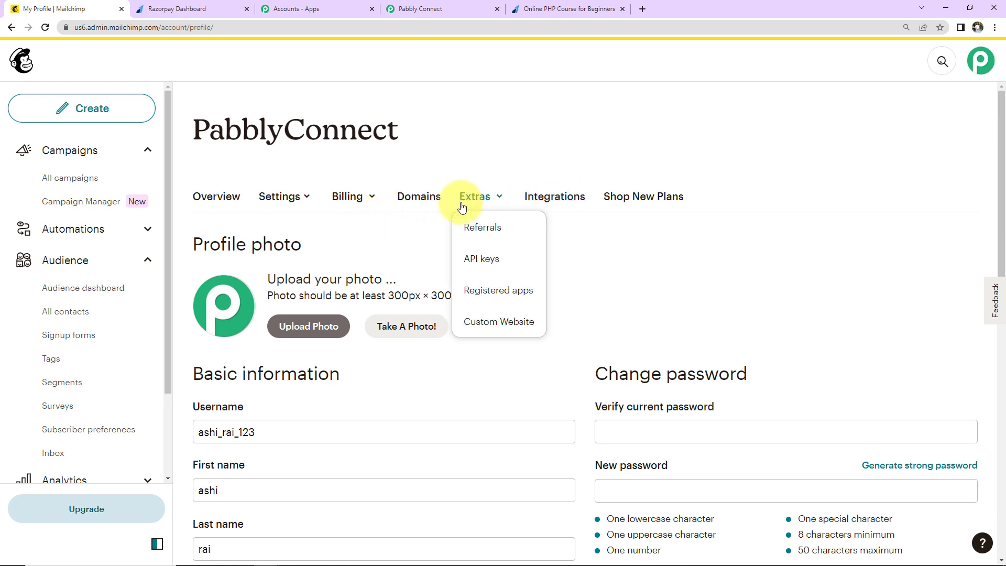
left_click(474, 262)
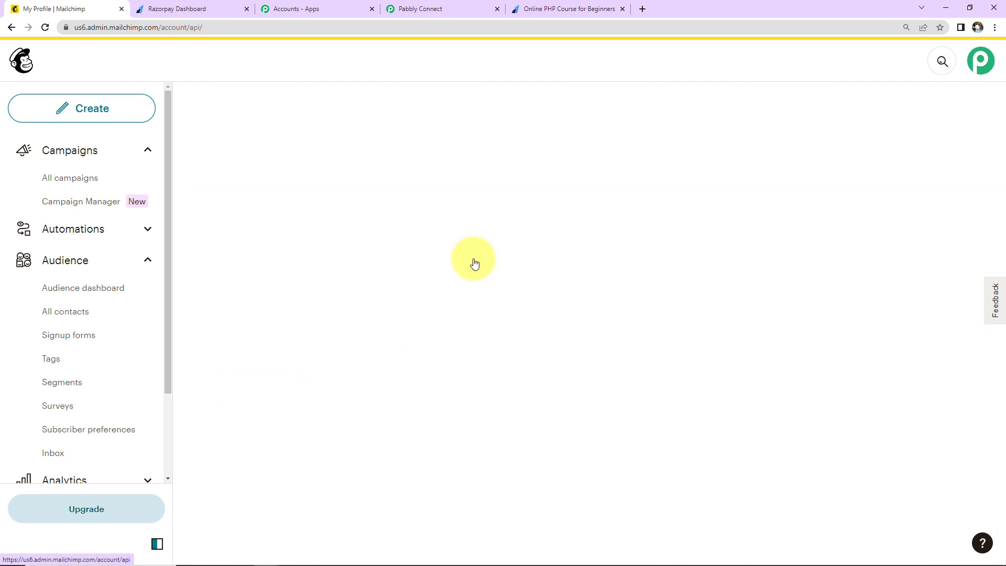
scroll(385, 261, "down", 20)
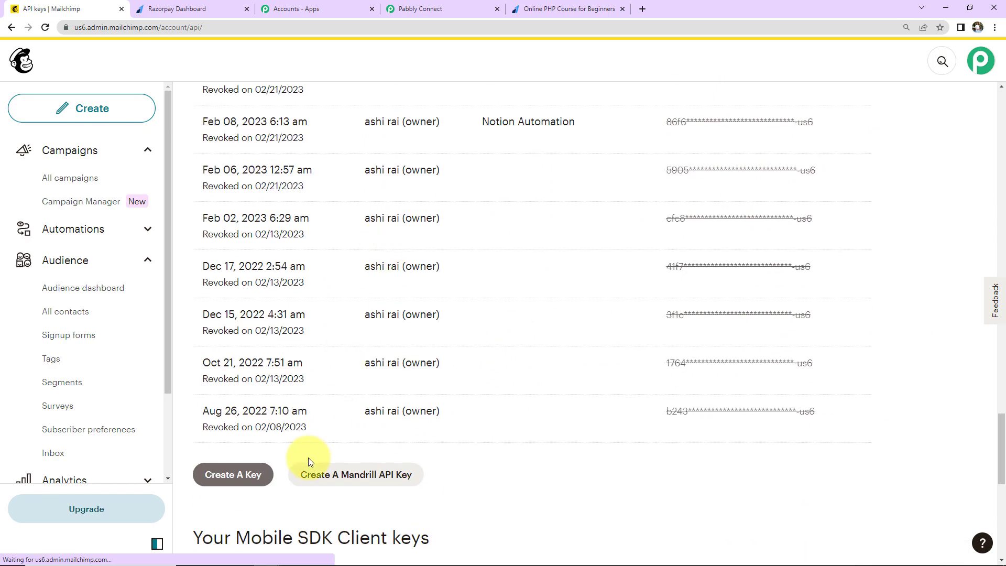
left_click(233, 481)
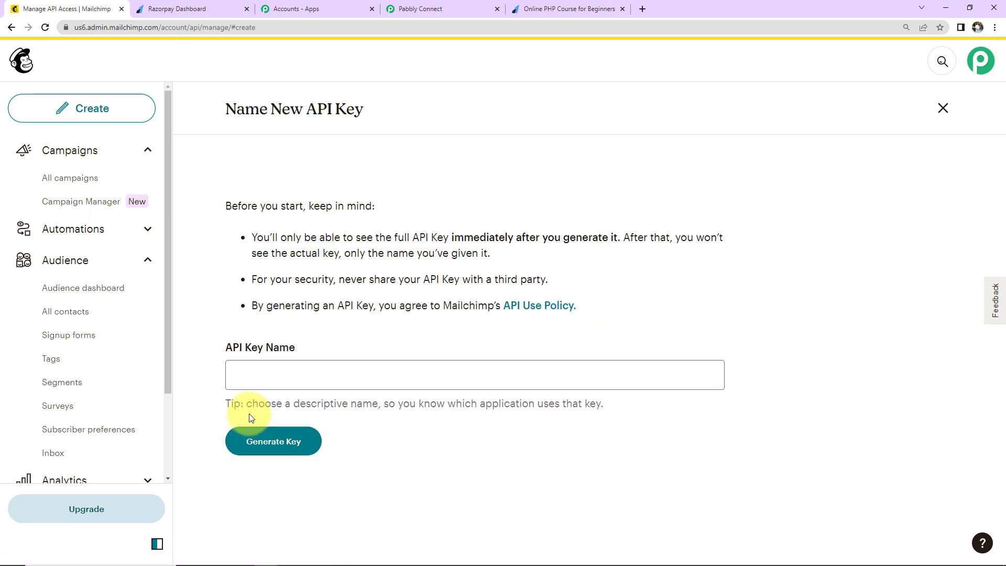
Step: Name the key 'Random Integration Key', generate it, and copy its value
left_click(257, 381)
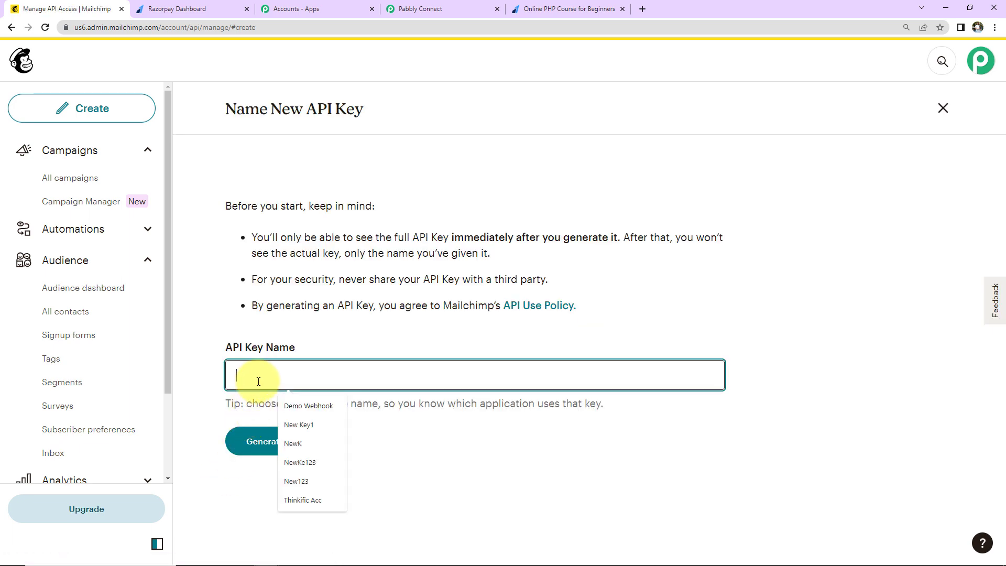
type("Random I")
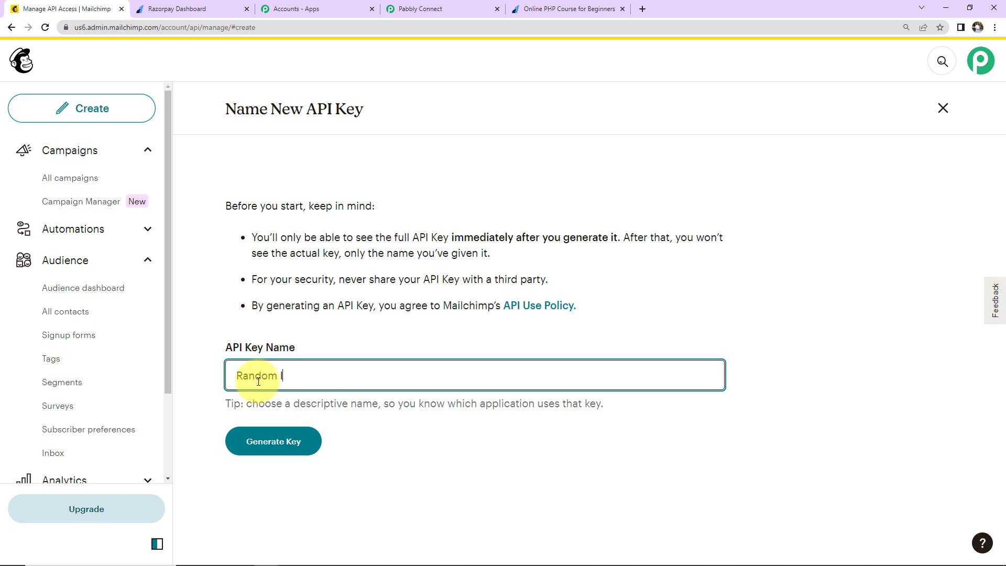
type("ntegration Key")
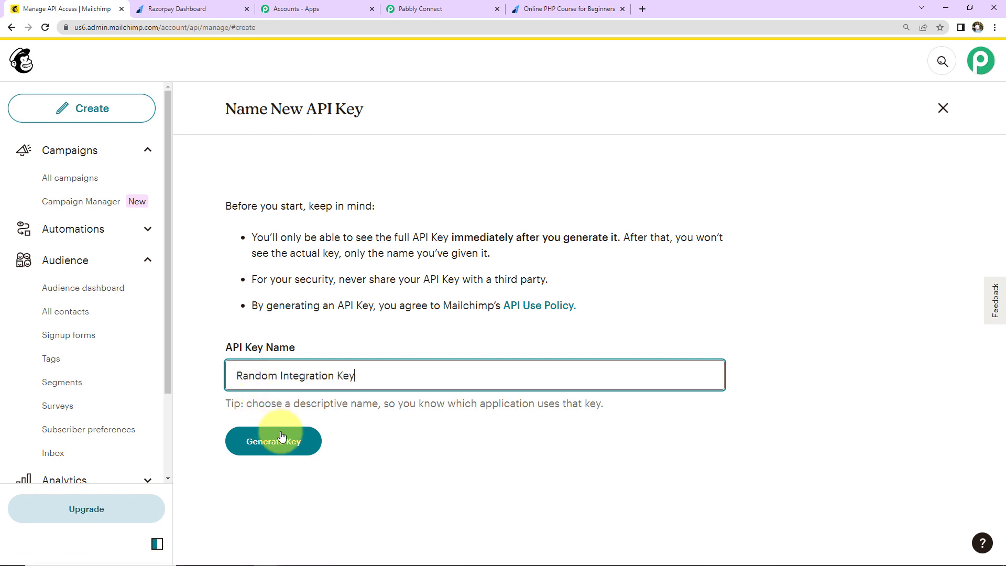
left_click(285, 440)
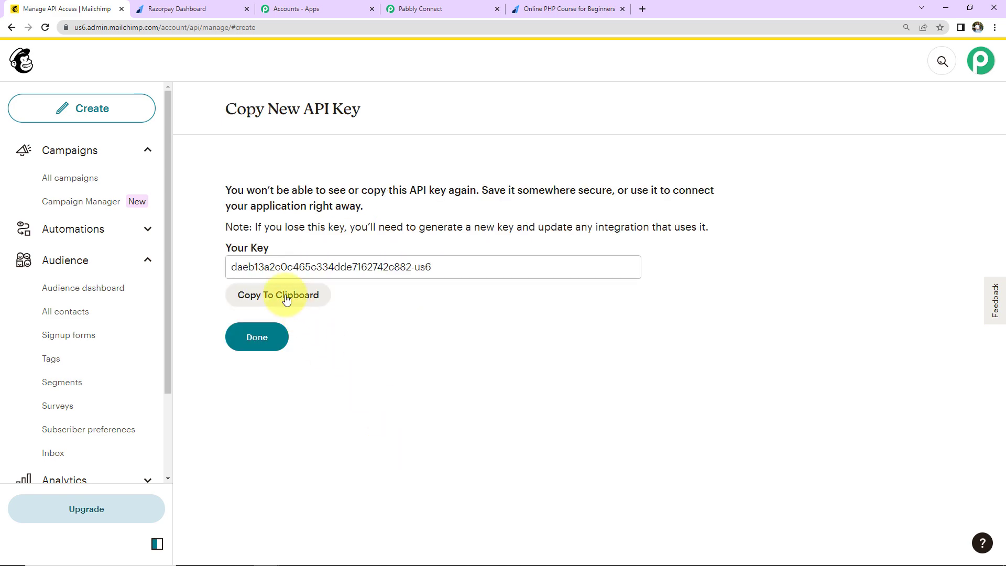
left_click(268, 296)
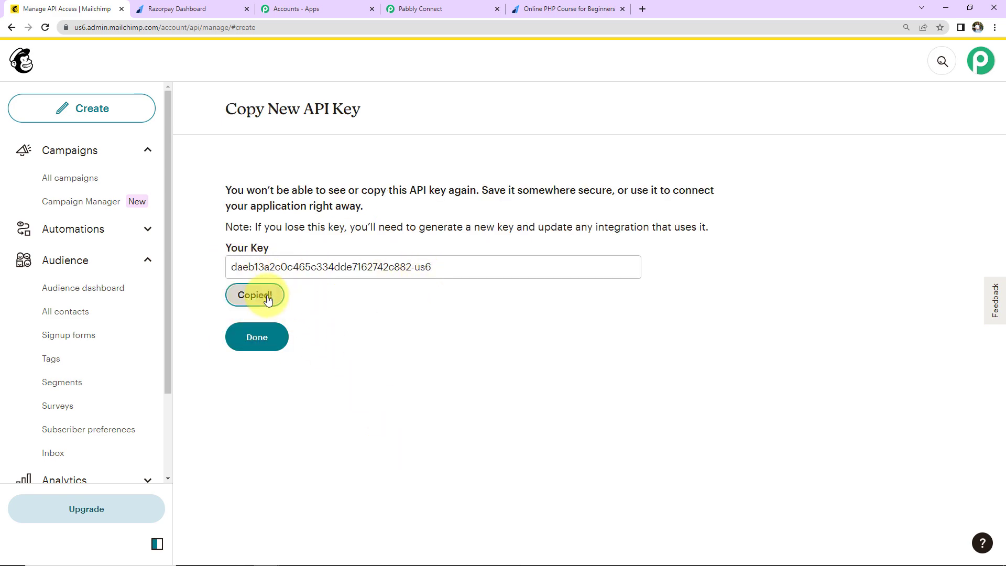
Step: Paste the API key as the token, enter data center us6, and save the MailChimp connection
left_click(423, 11)
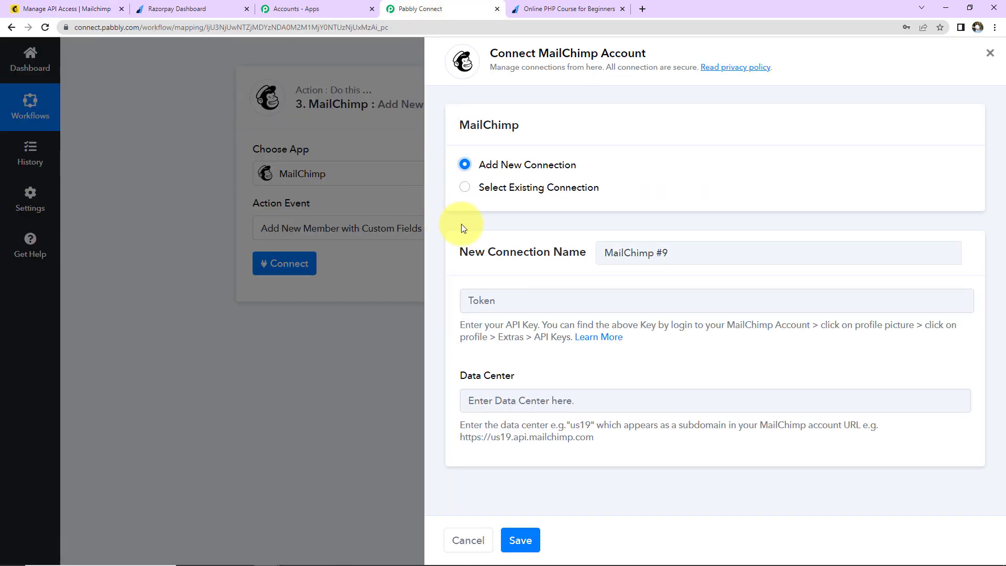
left_click(502, 308)
key("ctrl+v")
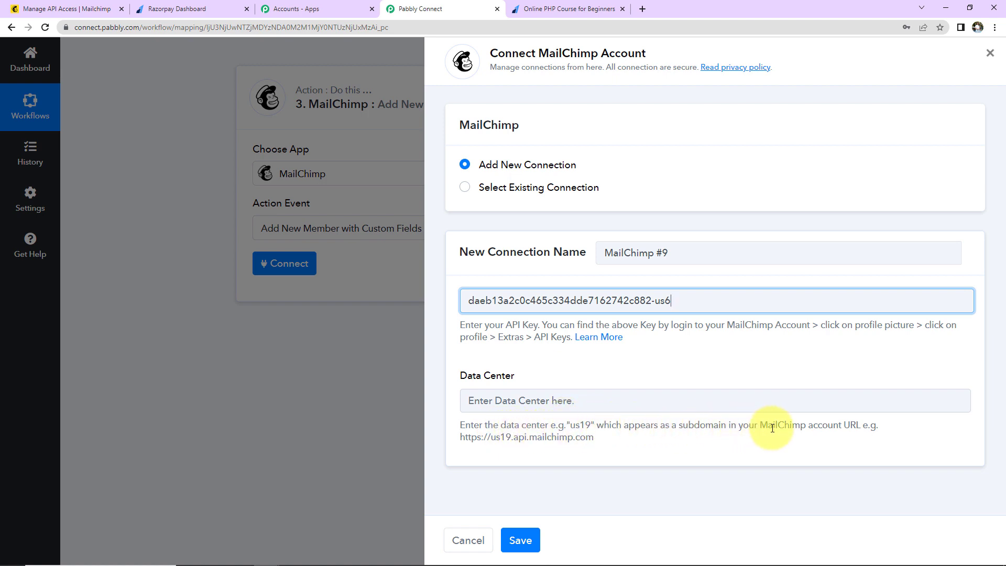
left_click(92, 9)
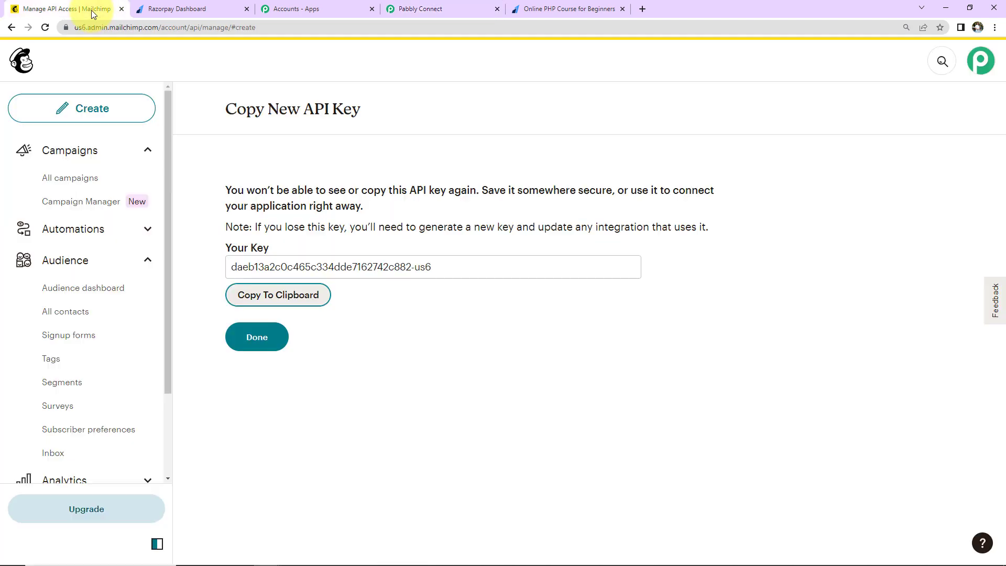
double_click(81, 27)
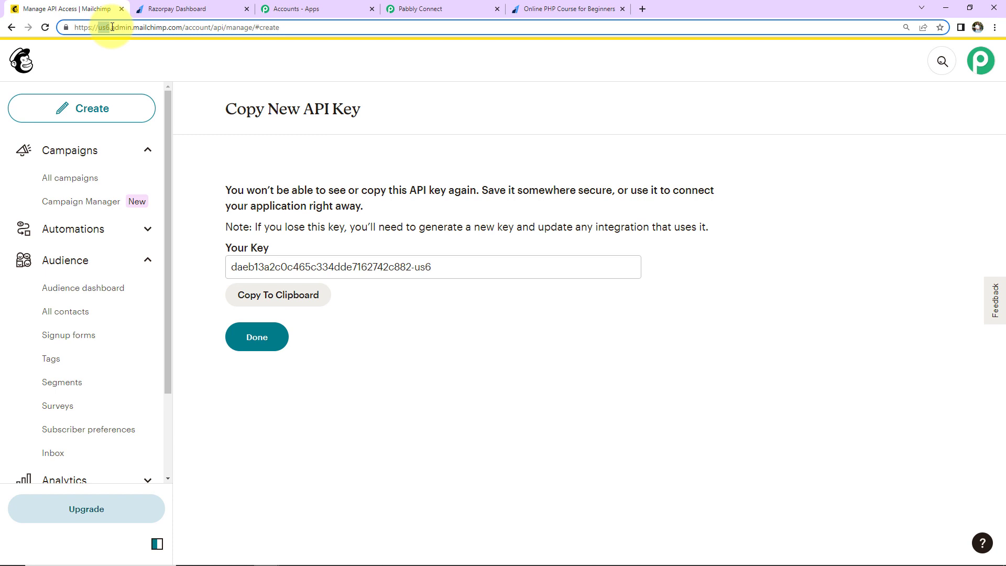
left_click(424, 8)
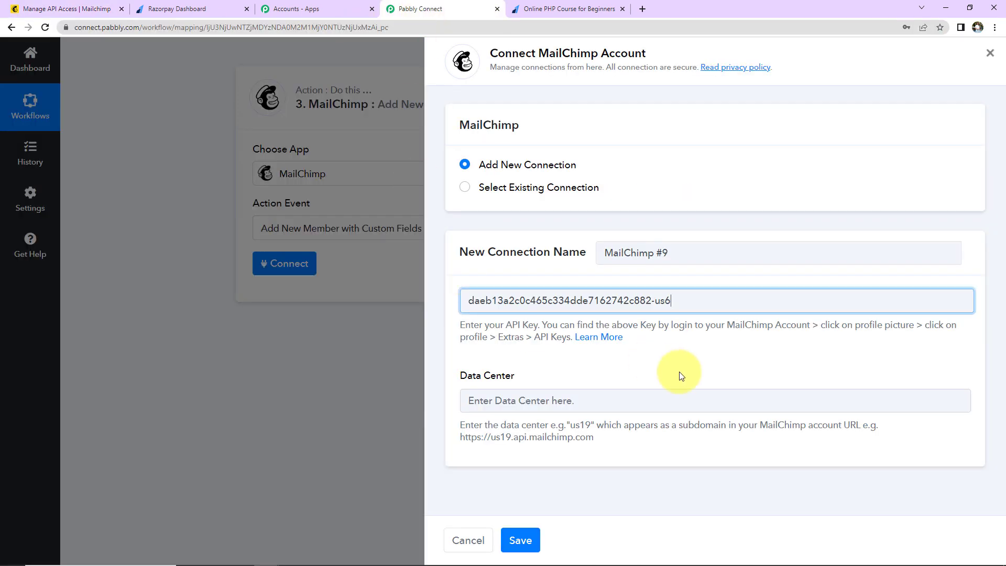
left_click(525, 400)
type("us6")
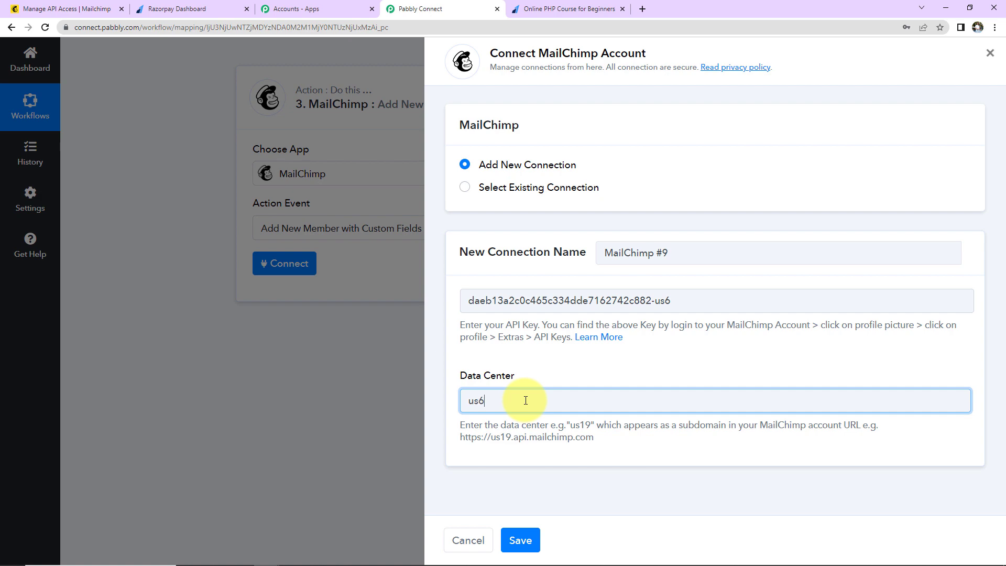
left_click(520, 539)
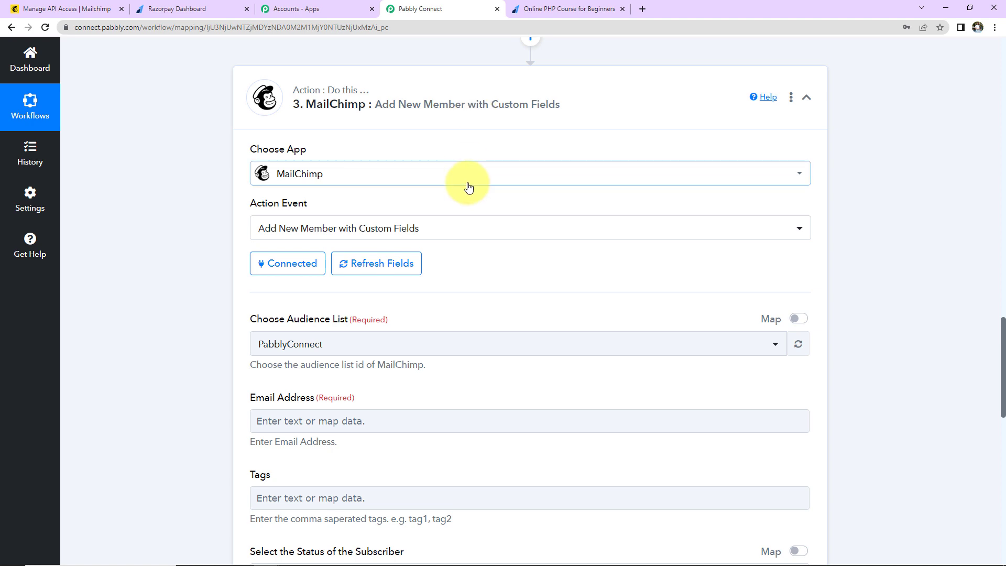
scroll(471, 236, "down", 3)
left_click(257, 199)
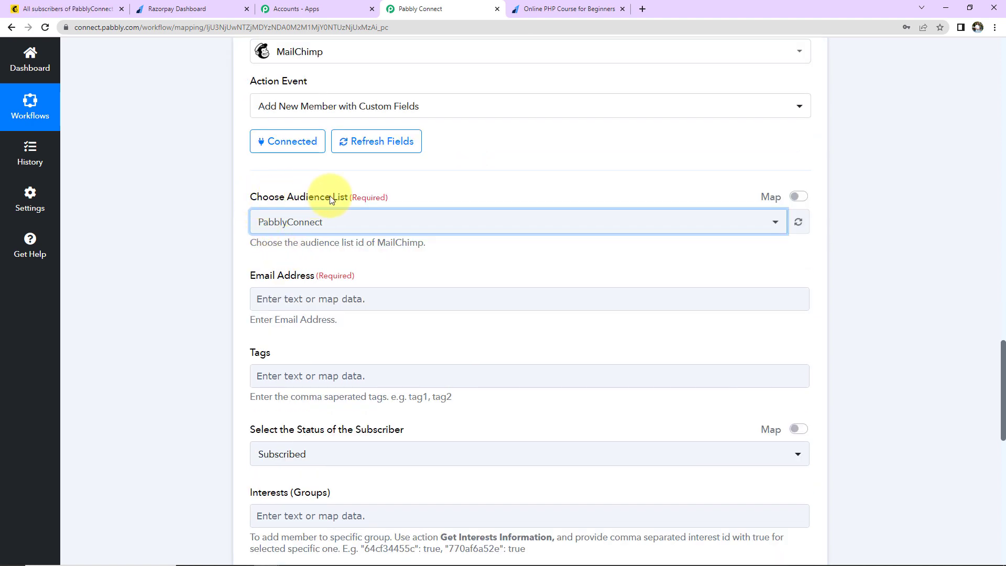
left_click(55, 3)
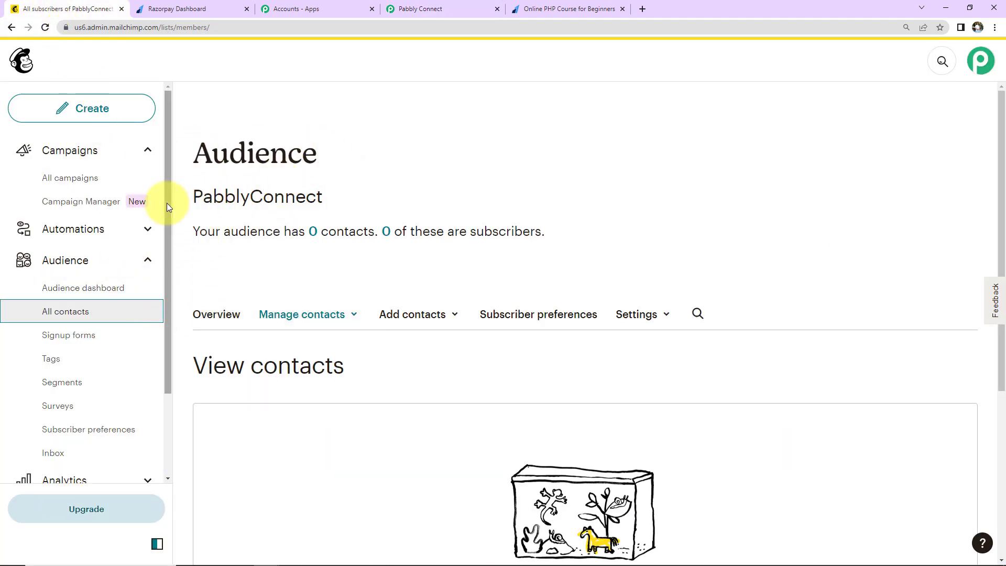
left_click(450, 10)
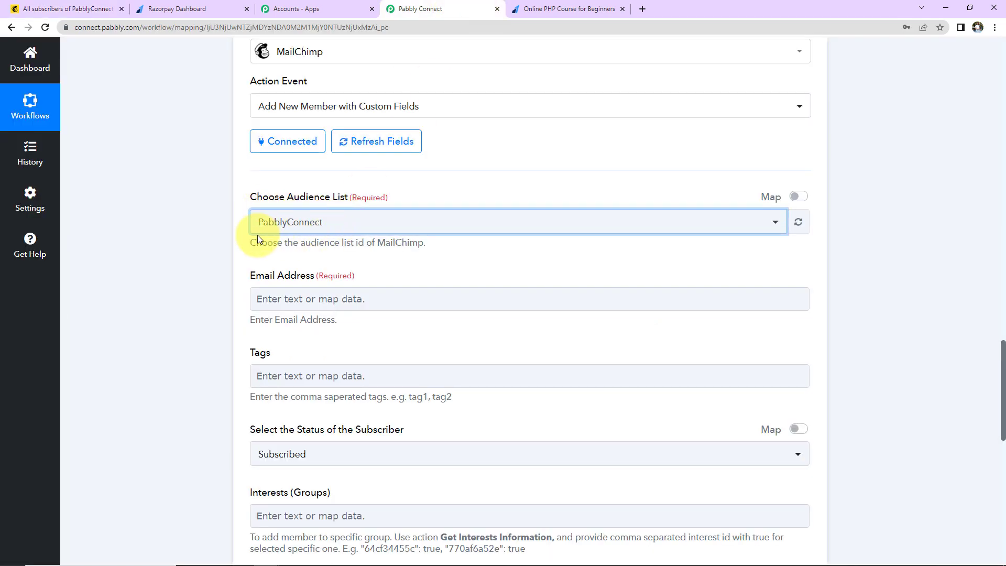
scroll(330, 294, "down", 2)
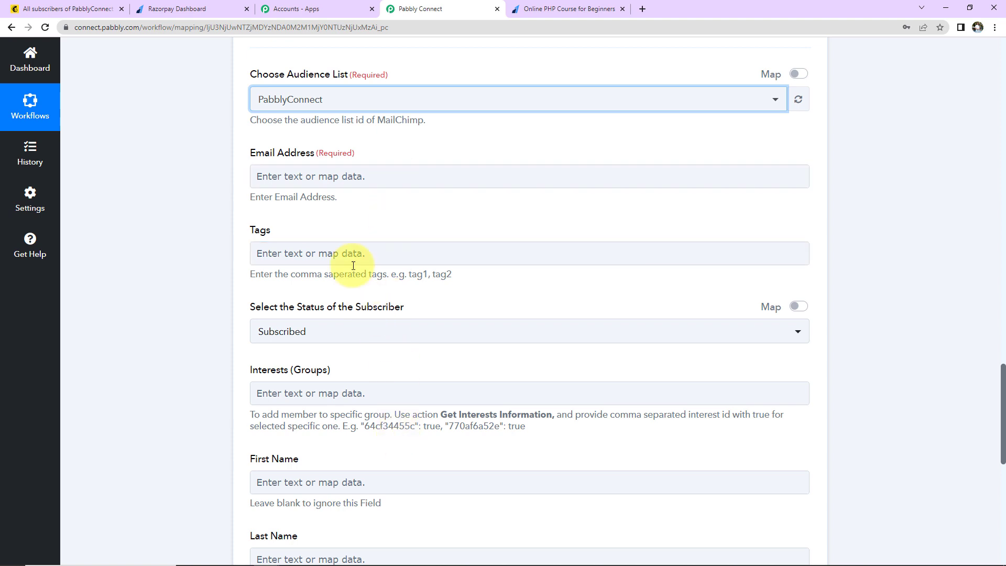
Step: Map Razorpay's Payload Payment Entity Notes Email into the MailChimp Email Address field
left_click(302, 177)
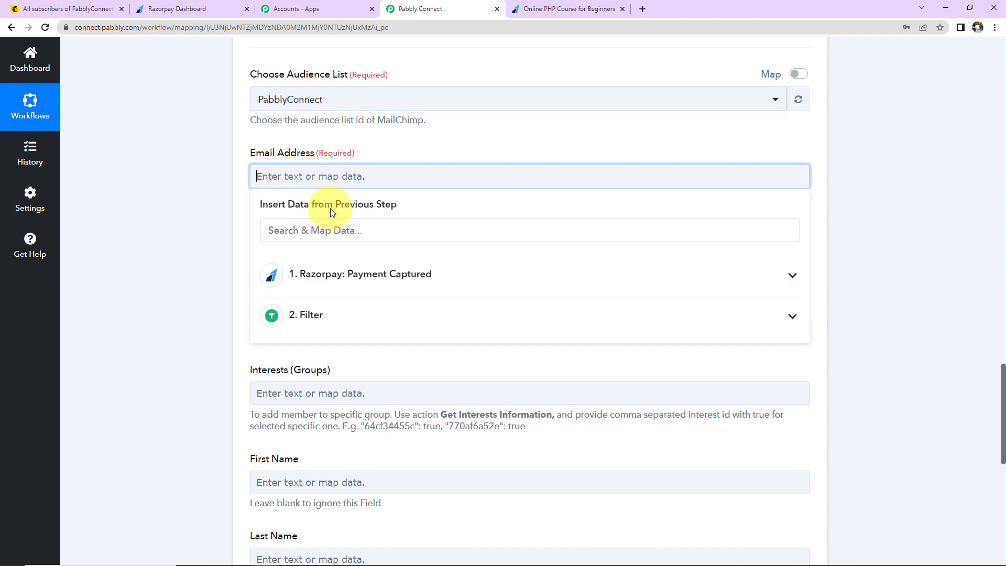
left_click(336, 283)
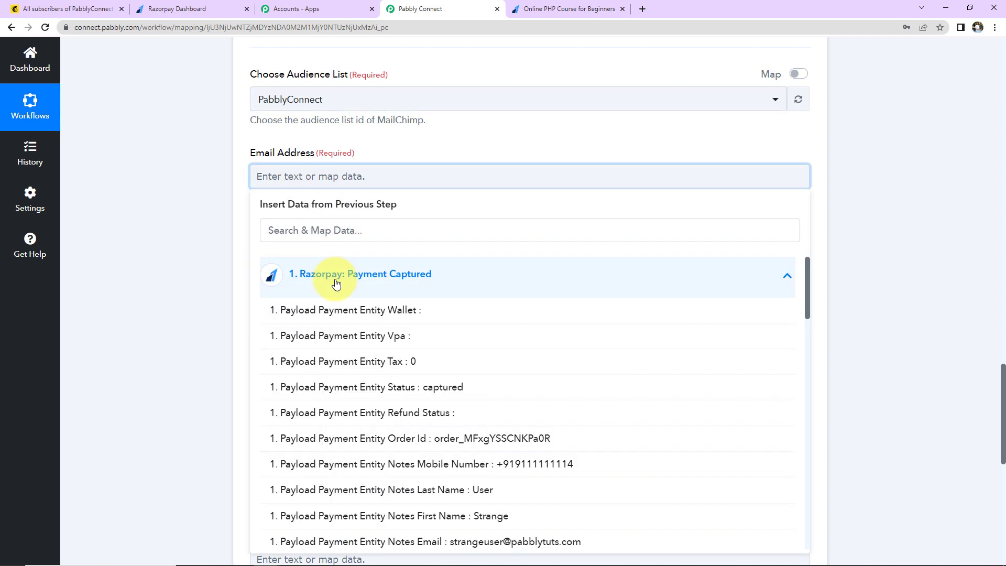
left_click(333, 241)
type("email")
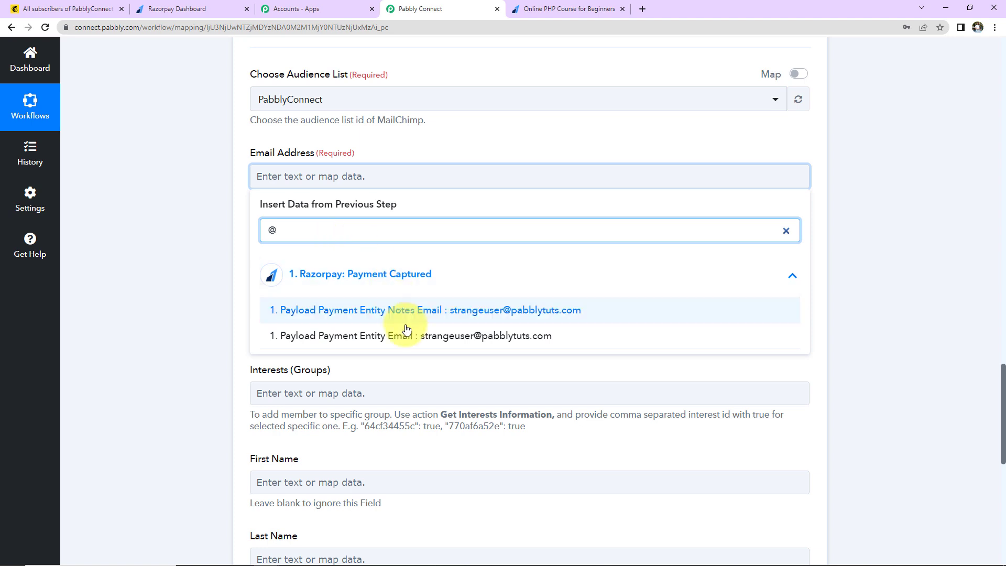
left_click(404, 317)
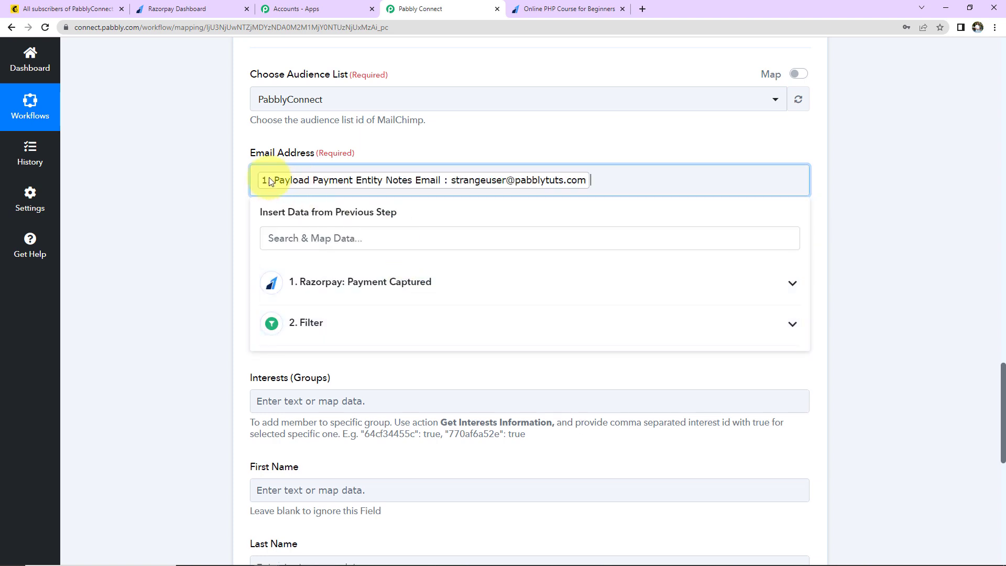
left_click(580, 149)
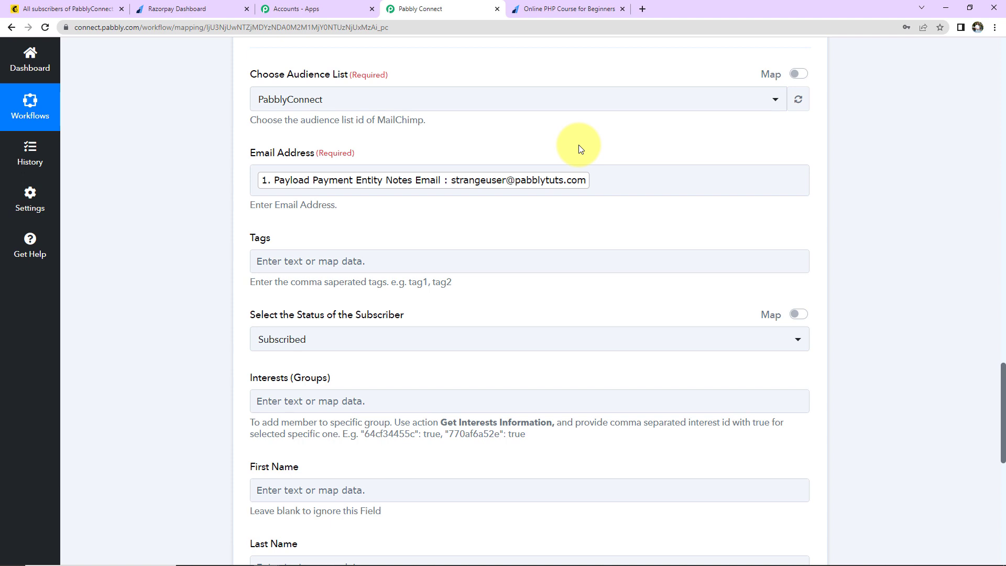
left_click(449, 176)
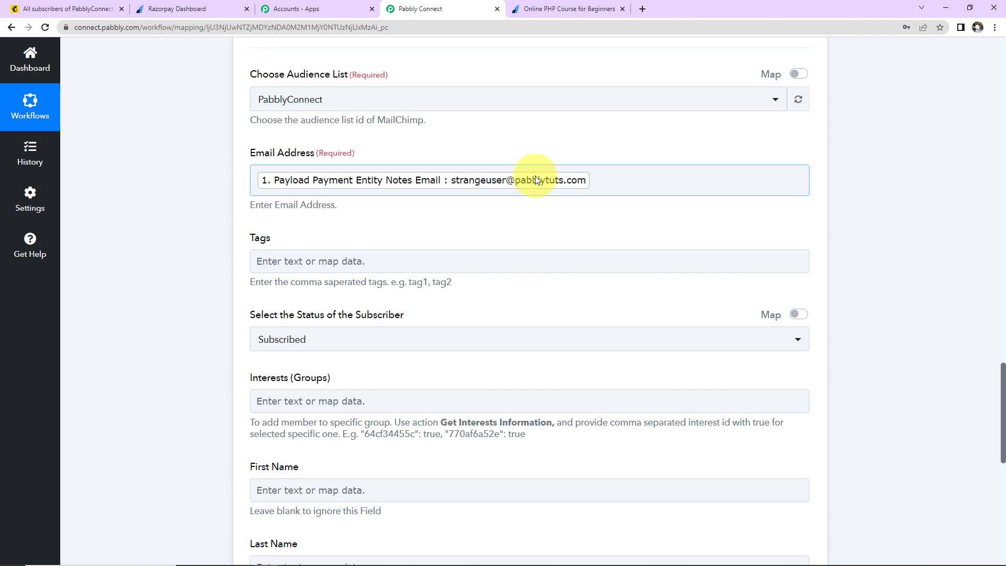
left_click(281, 264)
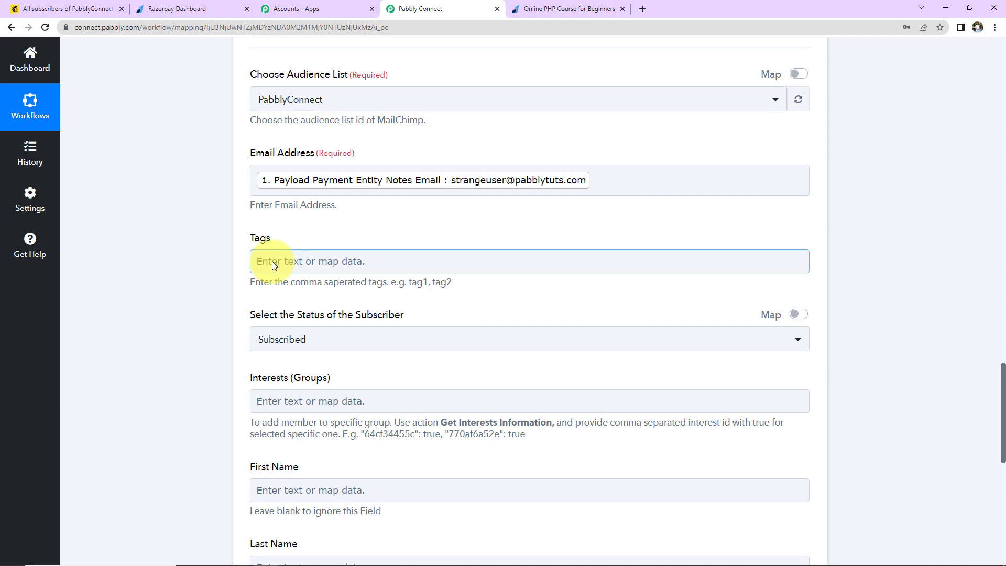
Step: Map Notes Course into Tags and keep the subscriber status as Subscribed
left_click(272, 261)
left_click(326, 375)
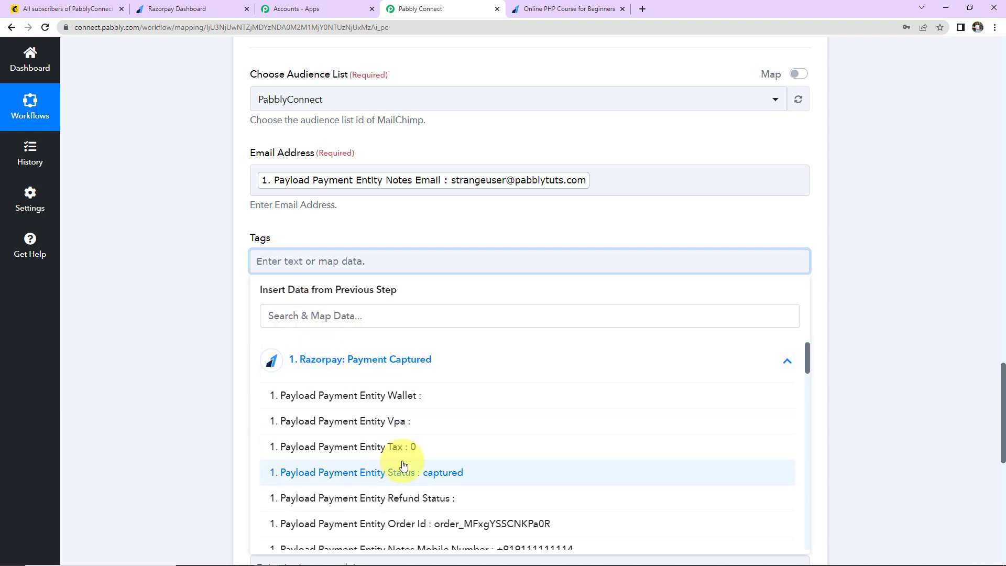
scroll(278, 456, "down", 3)
left_click(485, 410)
left_click(168, 340)
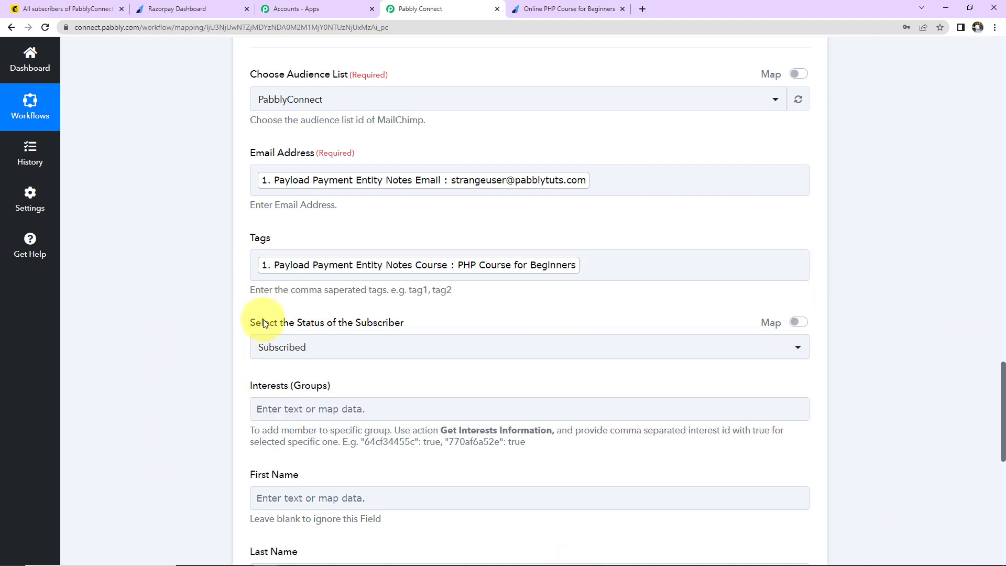
left_click(329, 346)
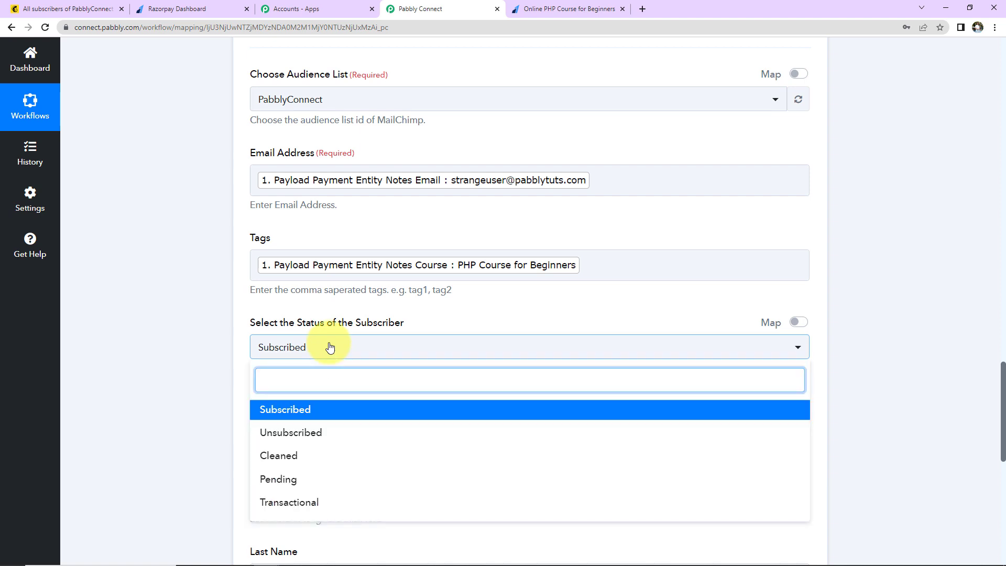
left_click(329, 347)
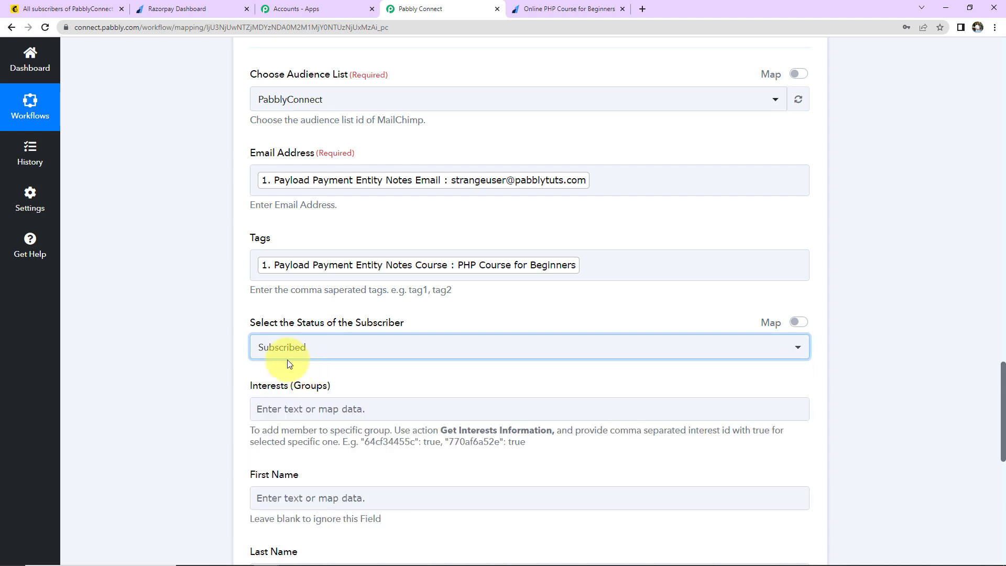
scroll(338, 387, "down", 2)
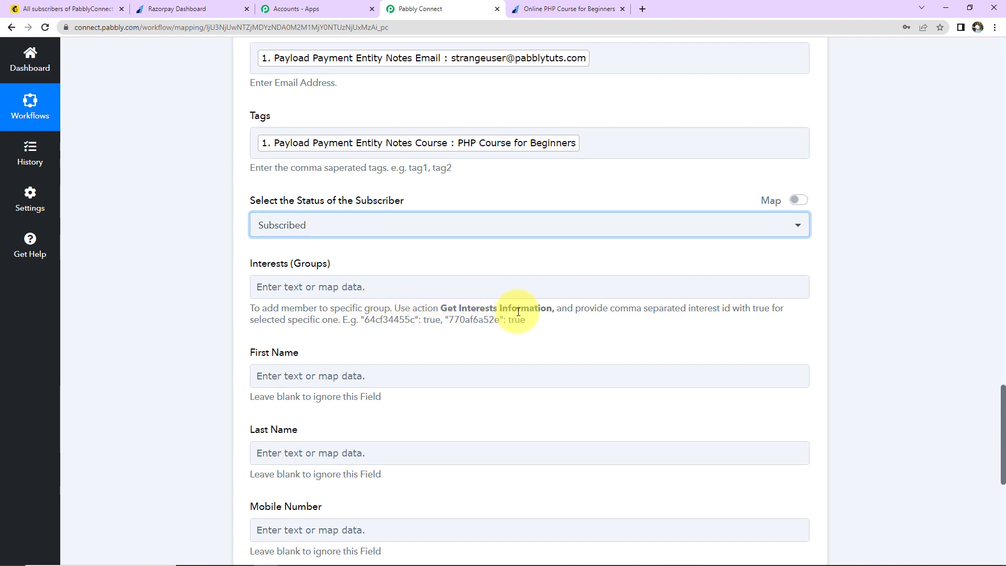
scroll(375, 299, "down", 3)
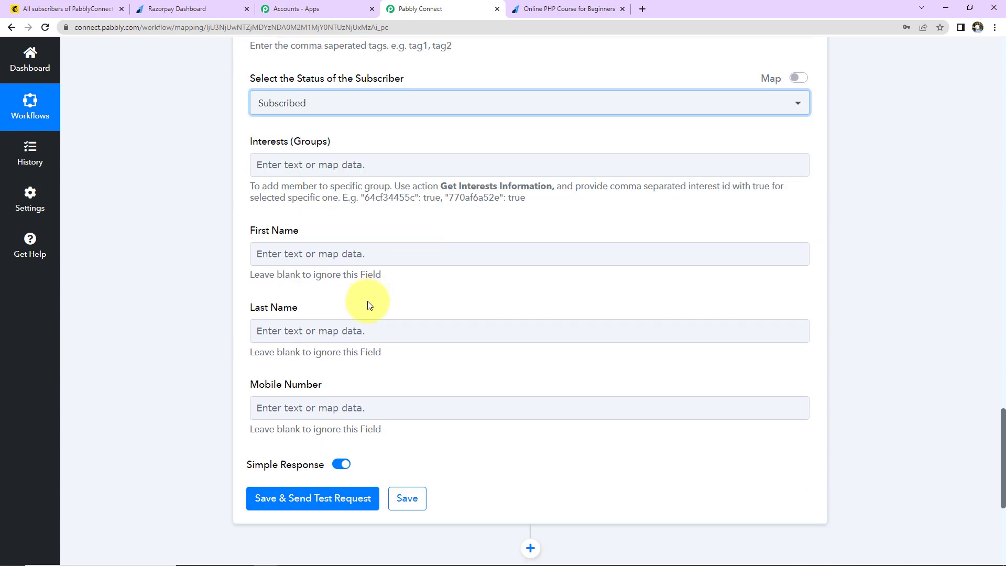
Step: Map Notes First Name into First Name and Notes Last Name into Last Name
left_click(333, 253)
left_click(341, 350)
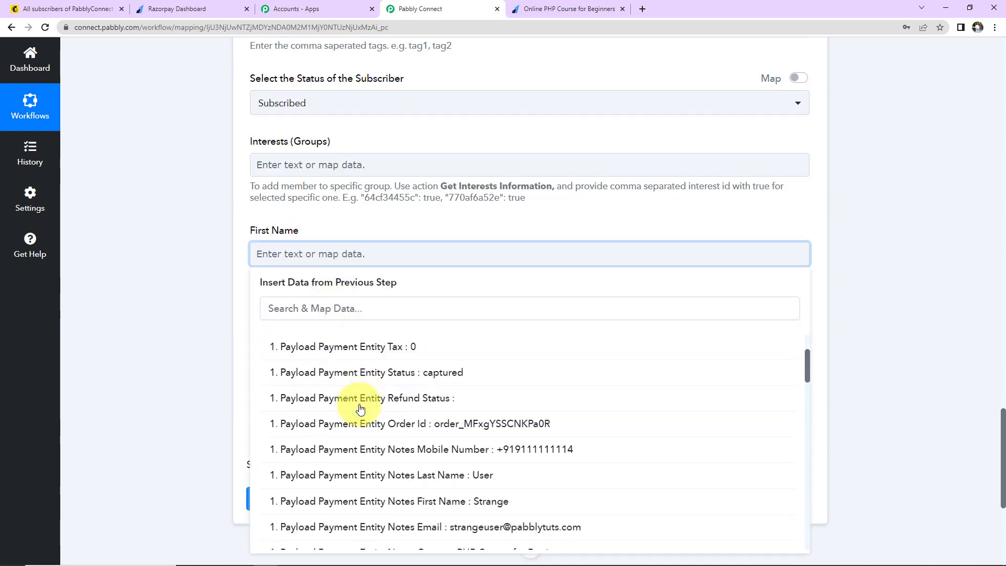
scroll(362, 442, "down", 3)
scroll(362, 442, "down", 8)
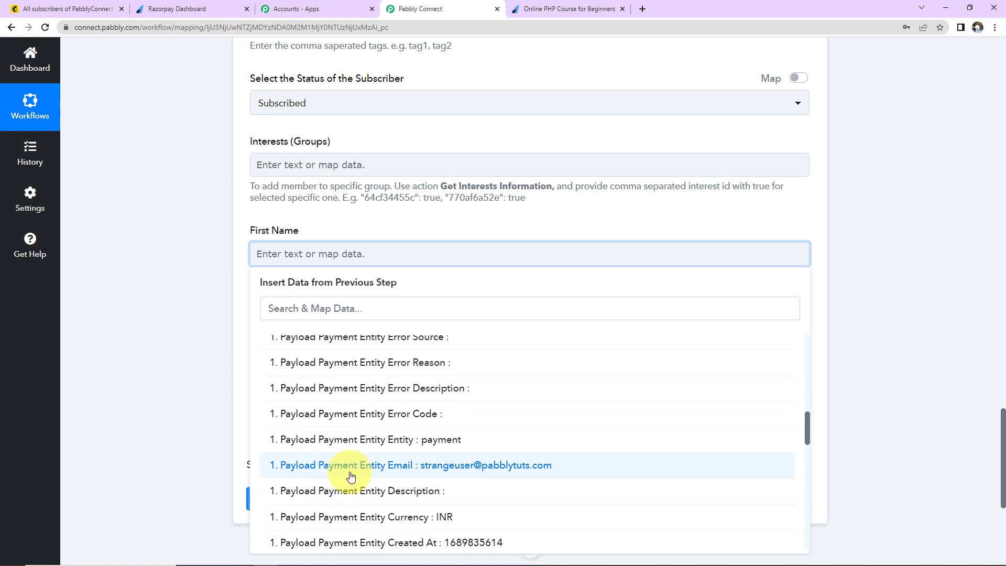
scroll(352, 477, "down", 2)
scroll(366, 435, "up", 9)
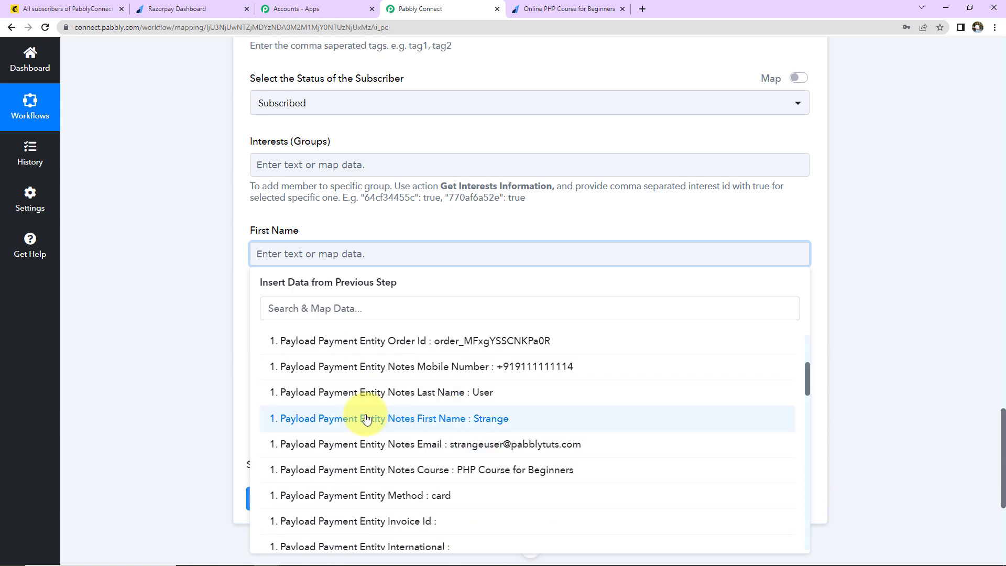
left_click(365, 419)
left_click(314, 338)
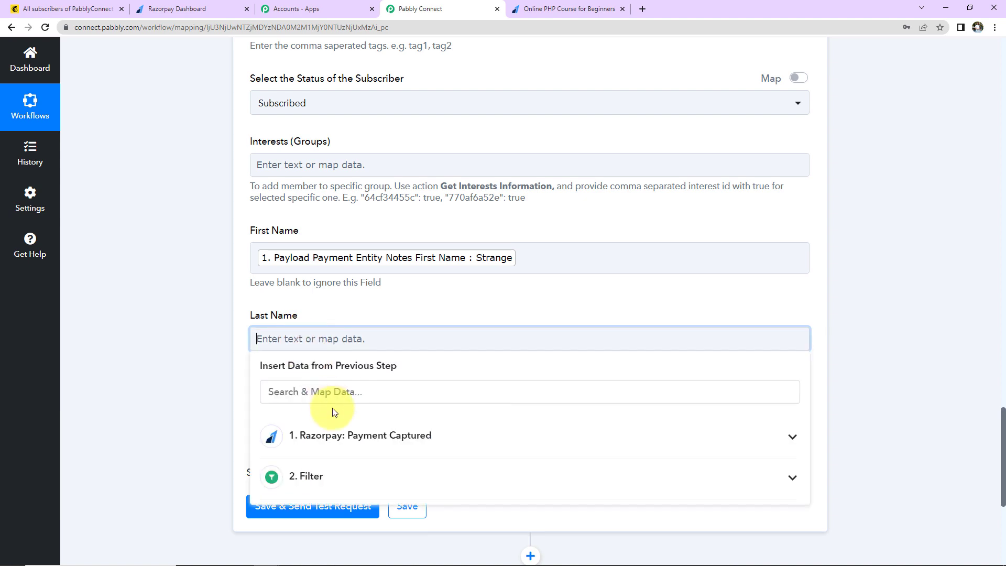
left_click(334, 445)
scroll(377, 459, "down", 4)
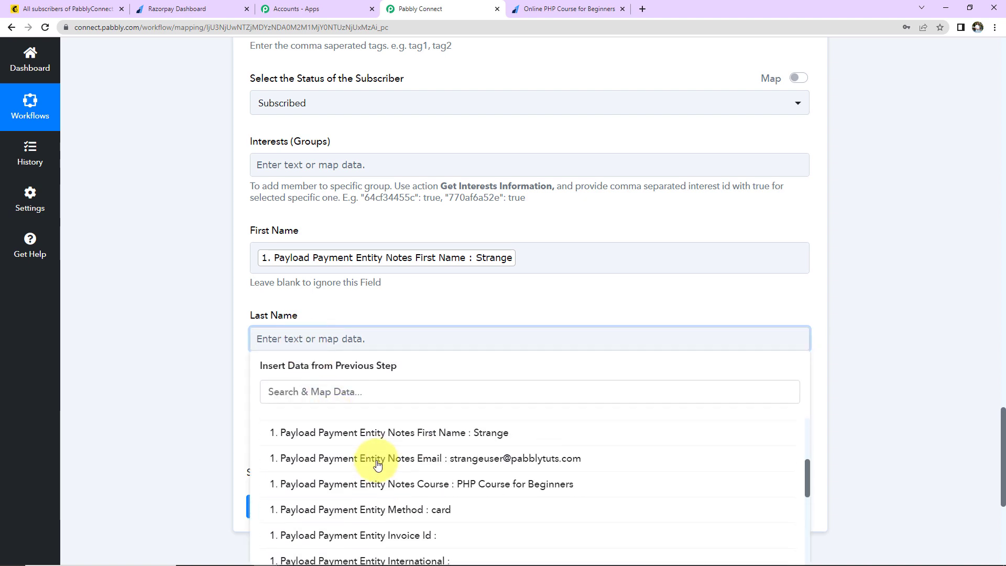
scroll(388, 446, "up", 2)
left_click(388, 464)
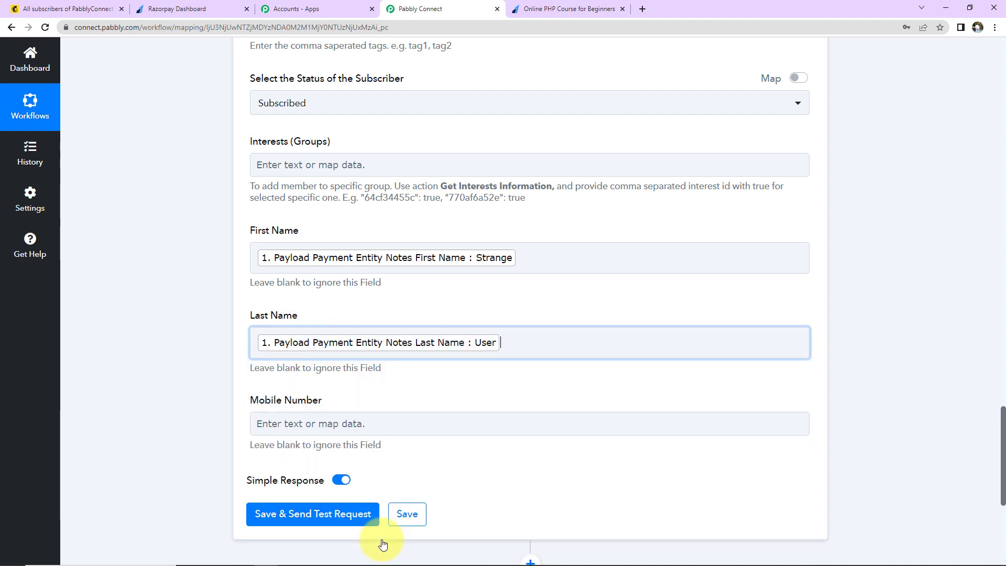
Step: Map the Razorpay notes mobile number into Mobile Number
left_click(205, 401)
left_click(306, 301)
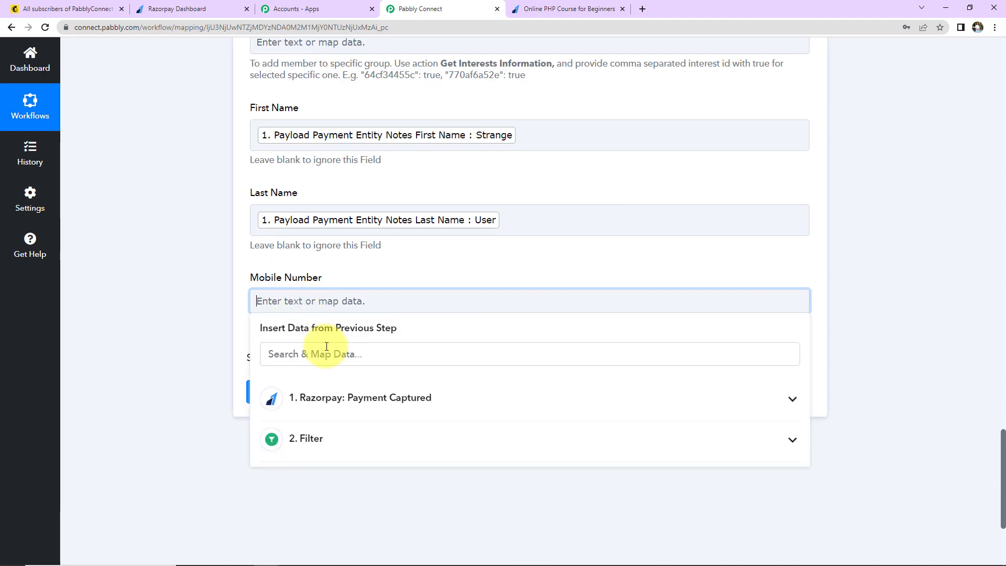
left_click(328, 388)
scroll(894, 382, "down", 1)
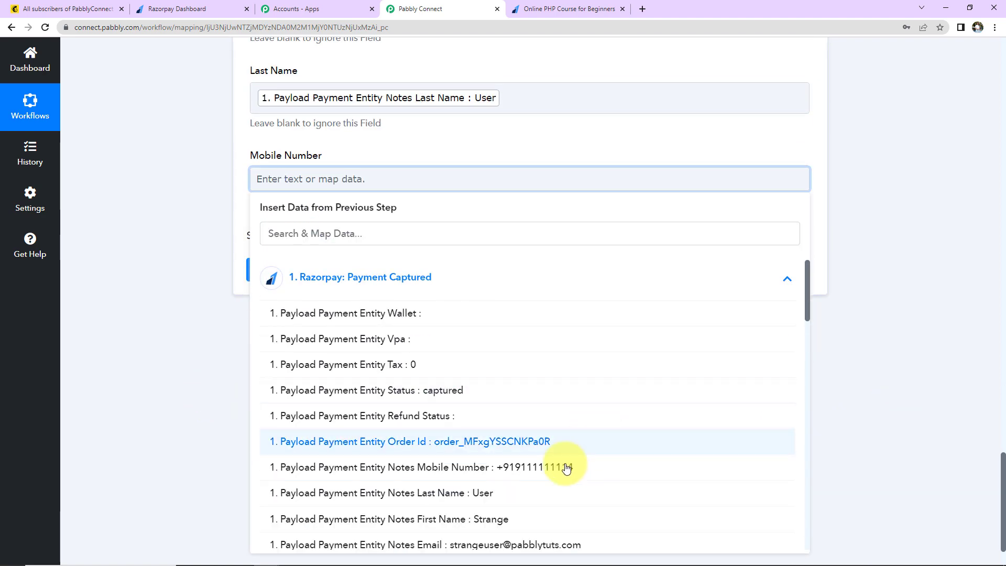
left_click(565, 466)
left_click(209, 301)
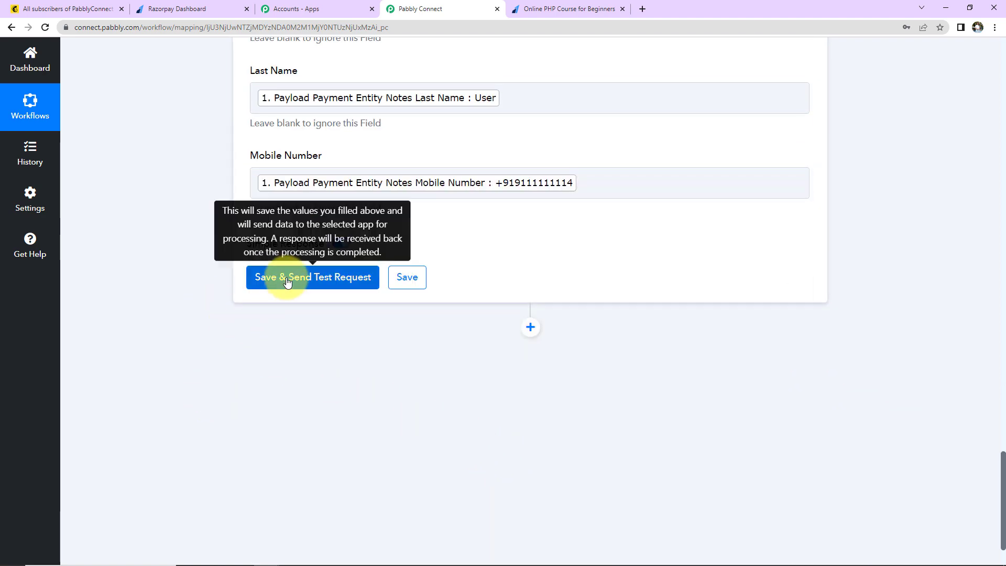
Step: Save and test the MailChimp step, review the subscribed member returned, then switch to Mailchimp
left_click(287, 277)
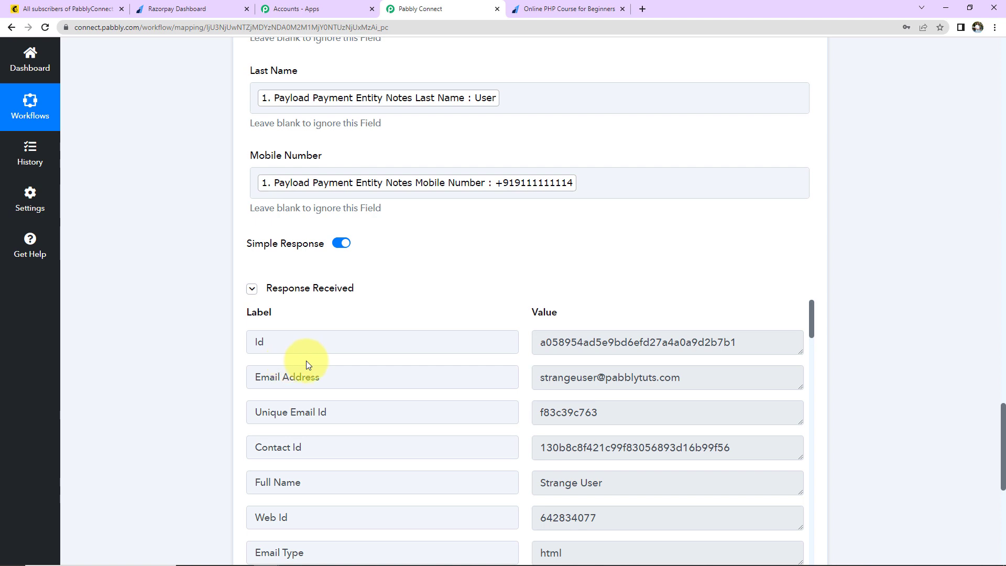
scroll(932, 281, "down", 2)
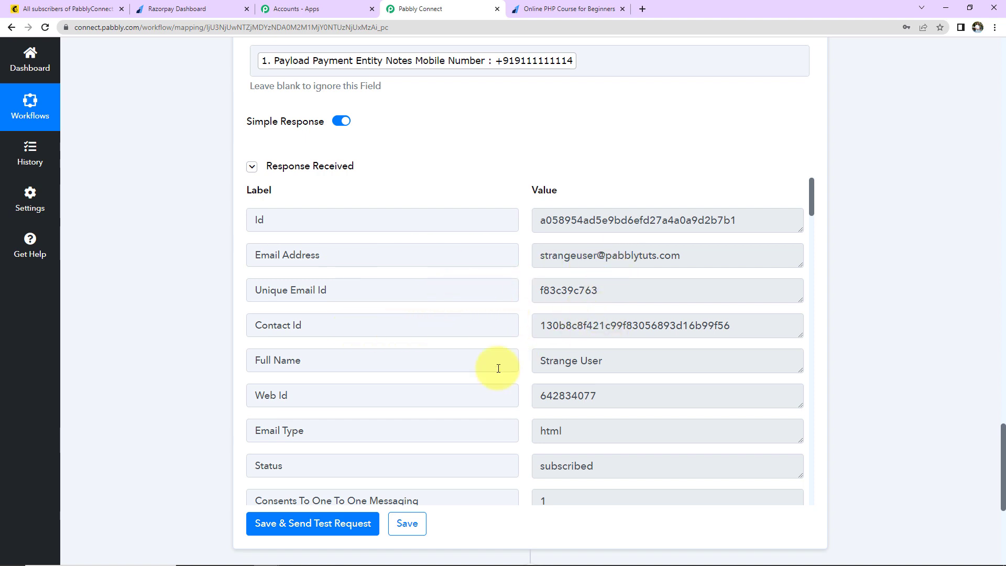
scroll(611, 367, "down", 3)
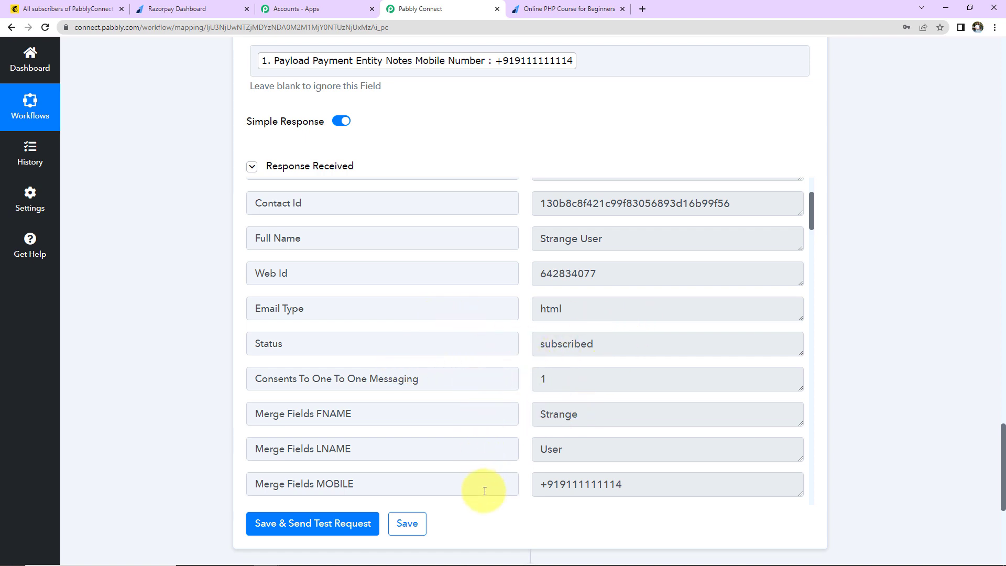
scroll(776, 404, "down", 8)
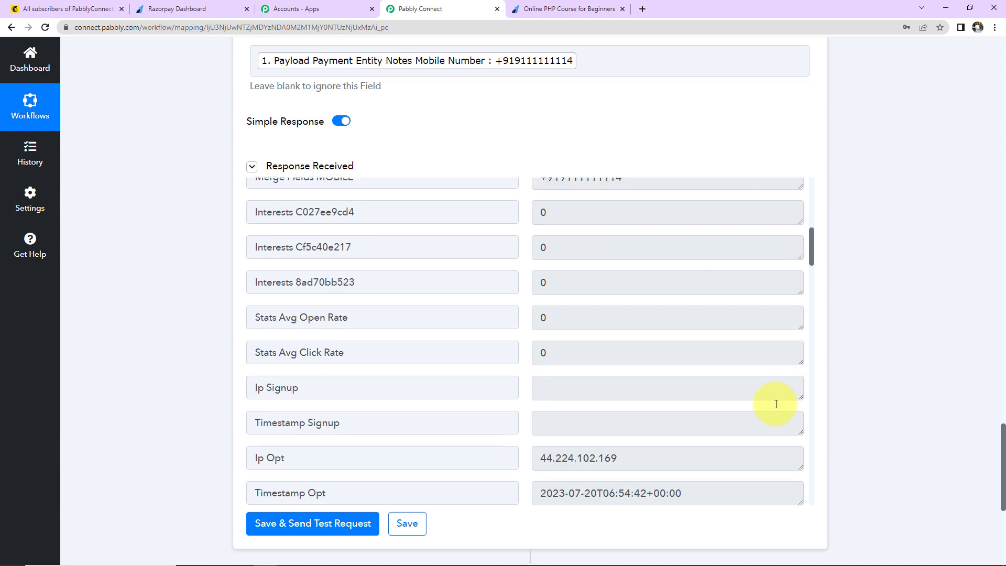
scroll(776, 404, "down", 20)
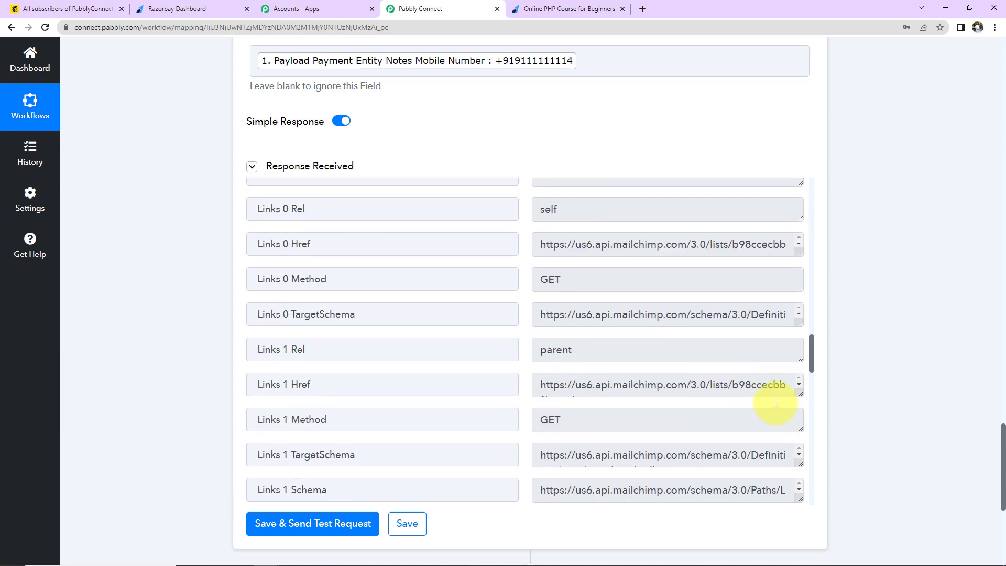
left_click(39, 9)
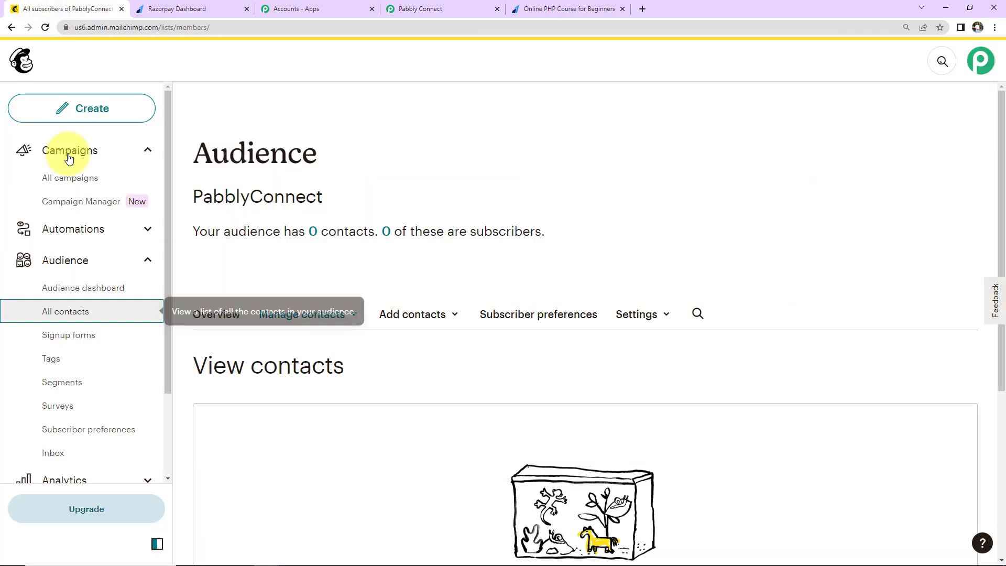
Step: Refresh All contacts to see the new subscriber tagged PHP Course for Beginners, then return to Razorpay
left_click(61, 313)
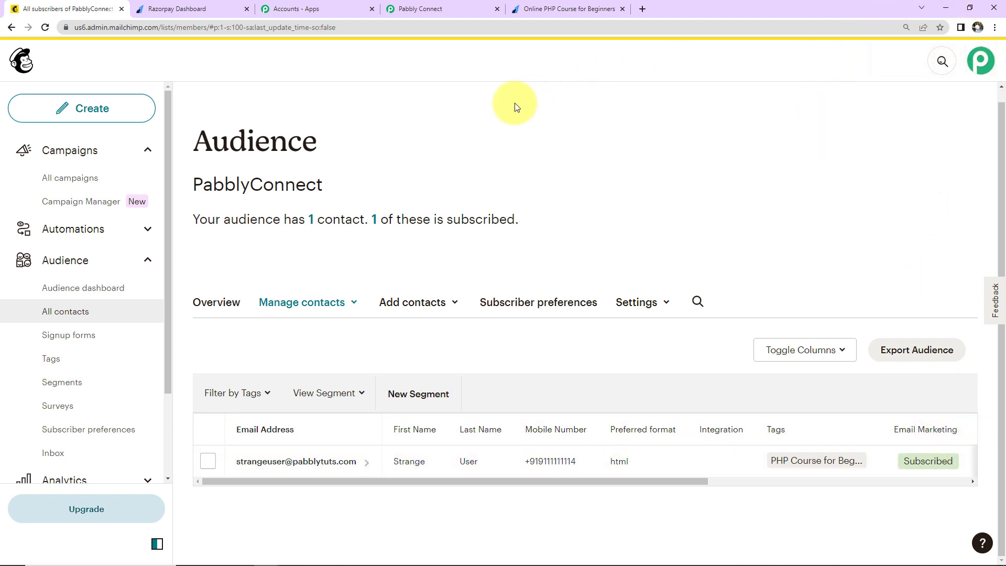
left_click(191, 11)
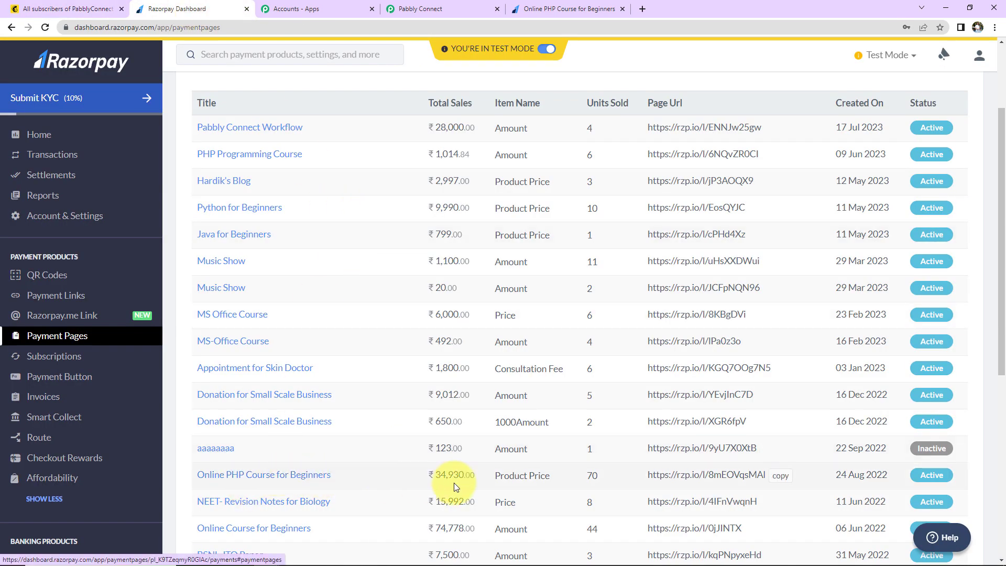
Step: Load the Online PHP Course for Beginners payment page link in a new tab
left_click(779, 478)
left_click(642, 10)
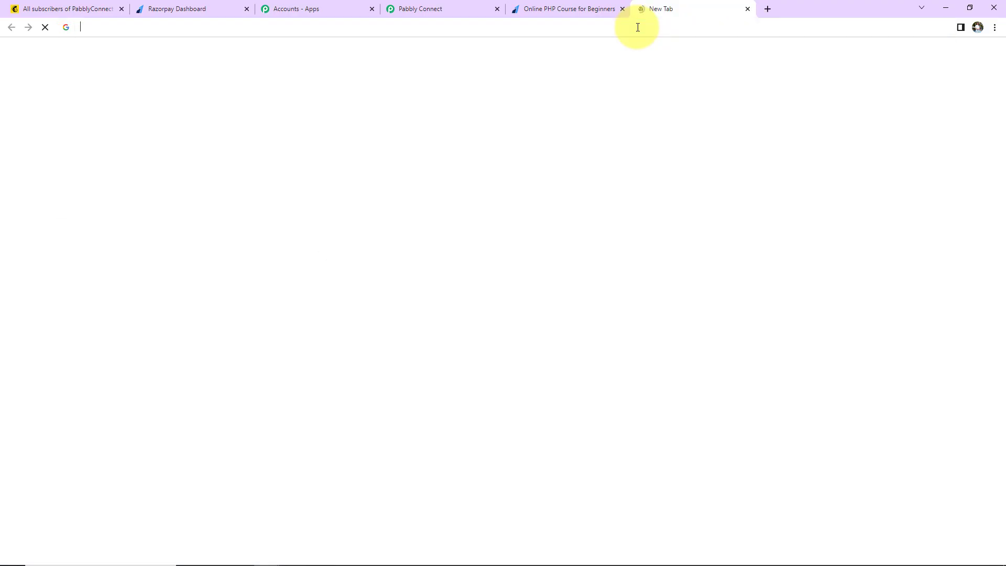
key("ctrl+v")
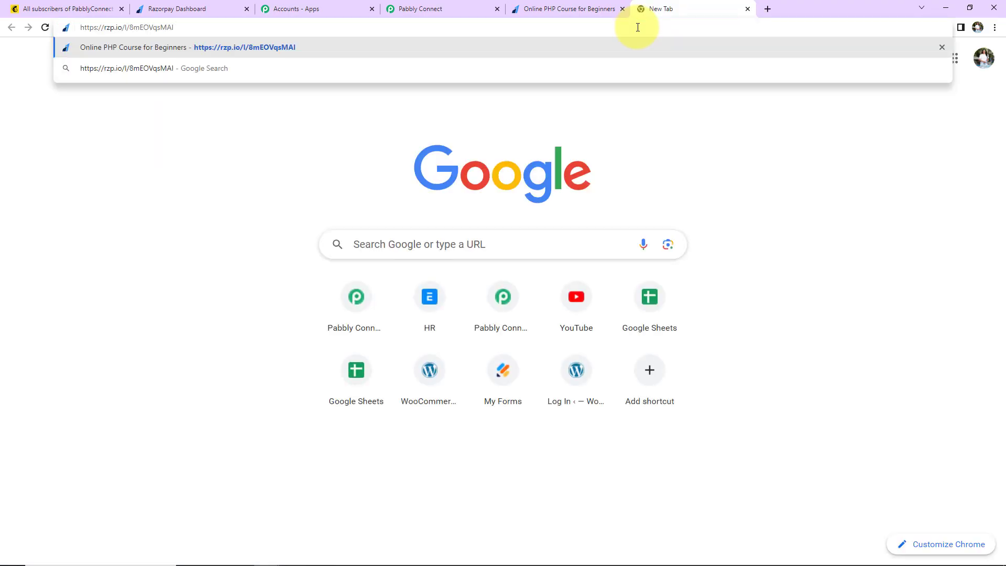
key("Return")
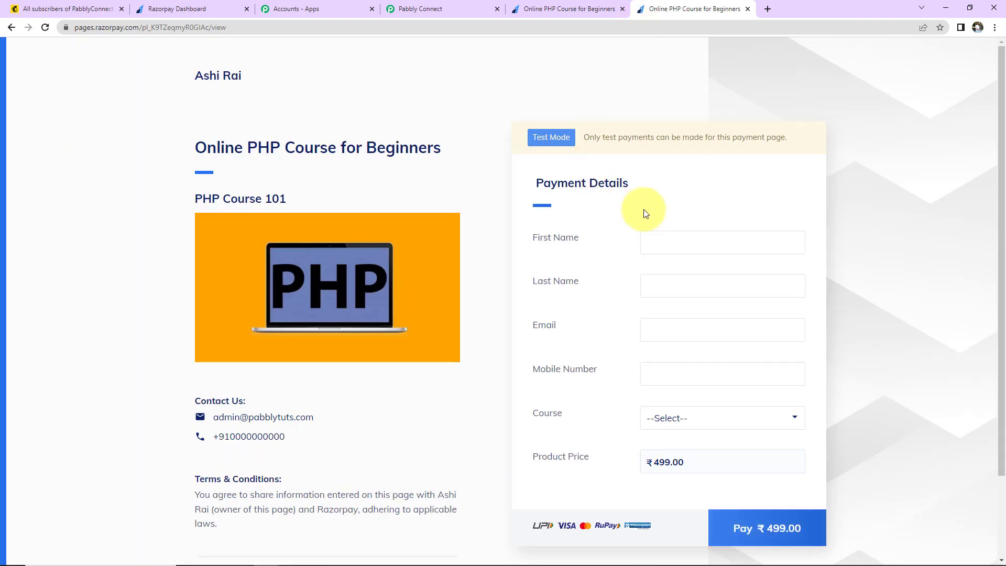
Step: Autofill a test buyer with a +91 mobile, choose PHP Course for Beginners, and pay ₹499
left_click(664, 239)
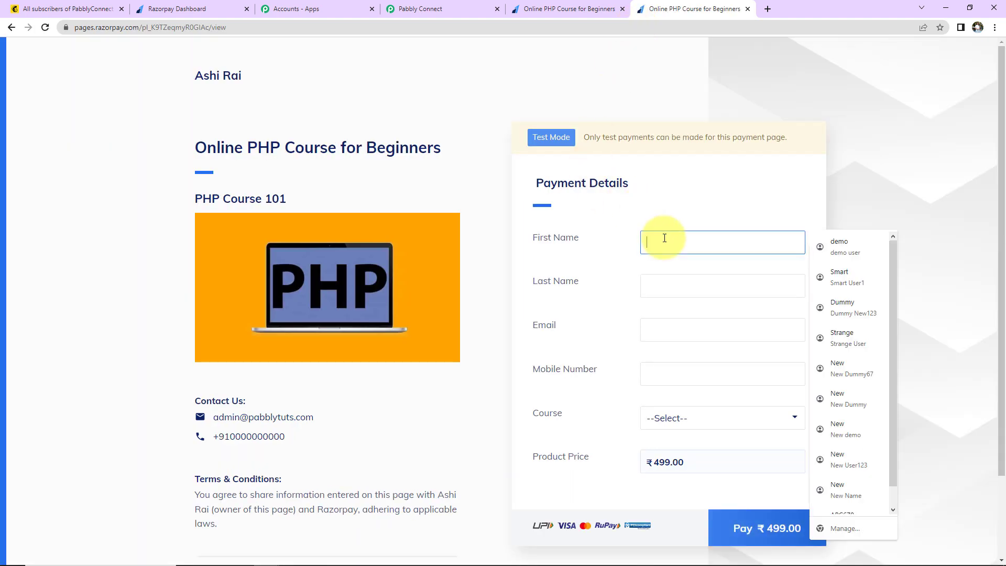
left_click(856, 370)
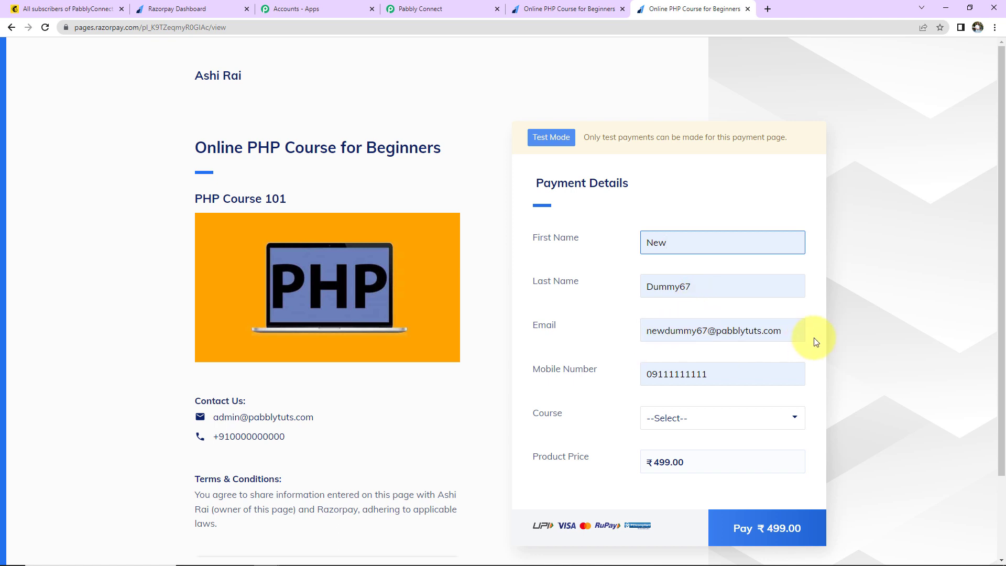
left_click(654, 370)
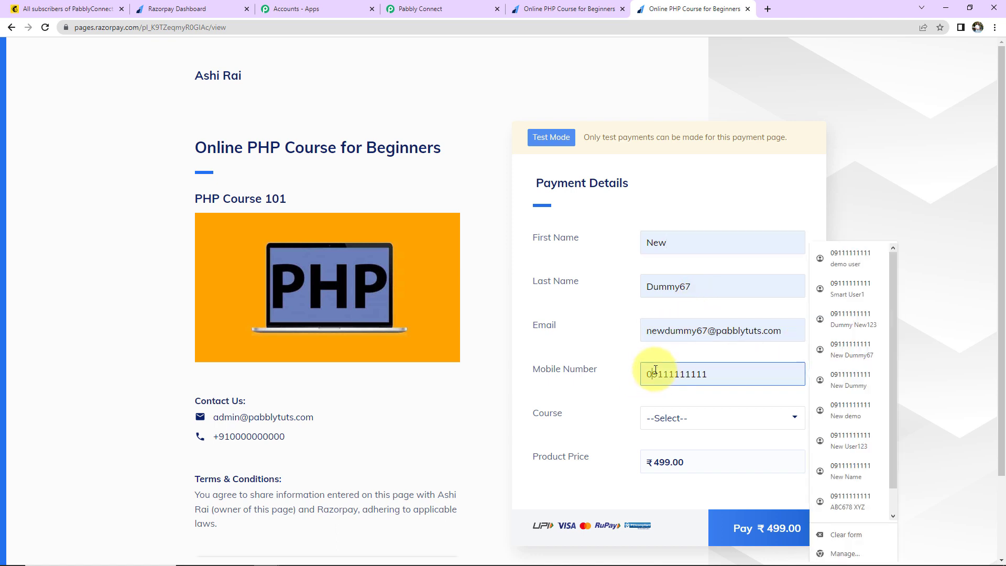
key("BackSpace")
type("+91")
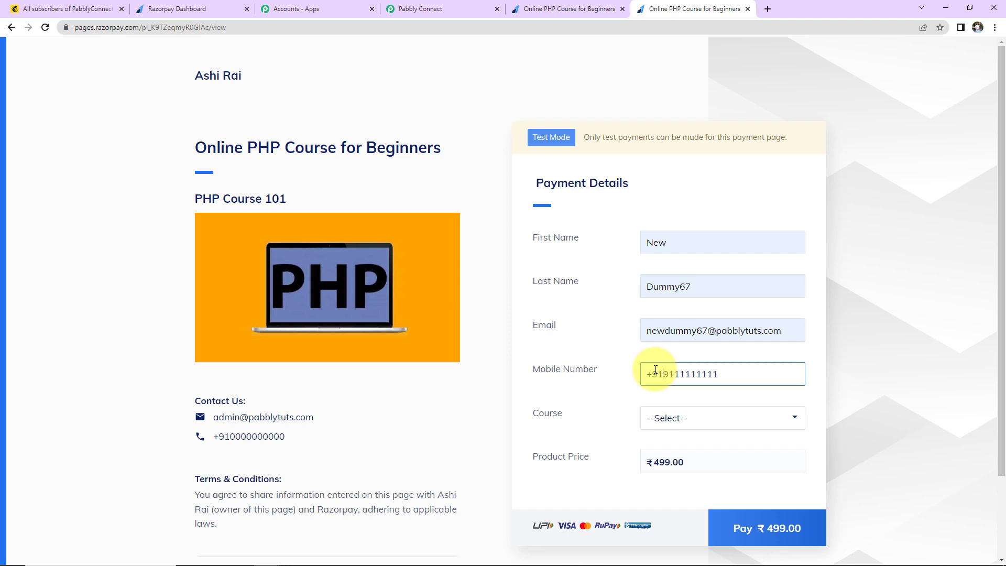
left_click(699, 421)
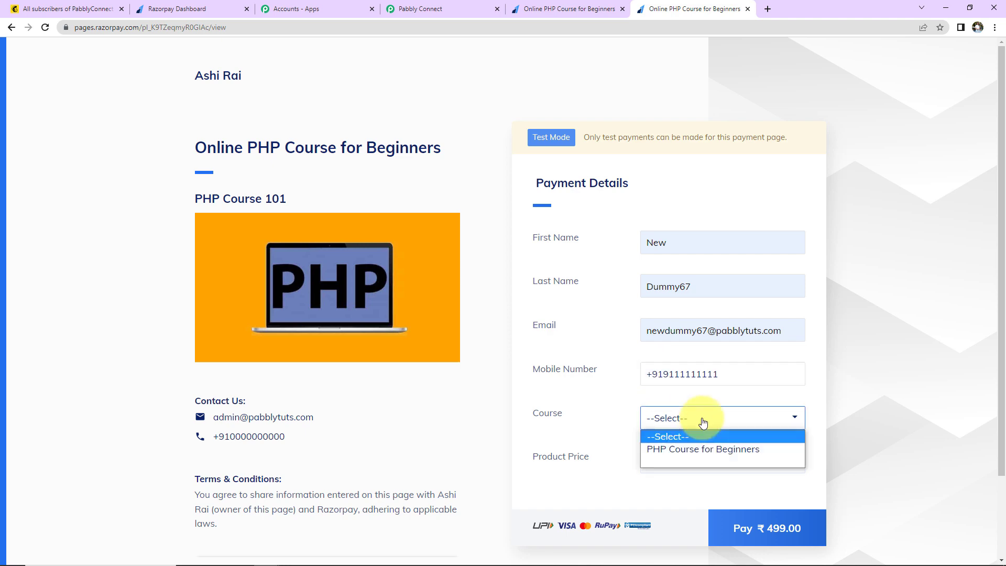
left_click(686, 450)
left_click(729, 526)
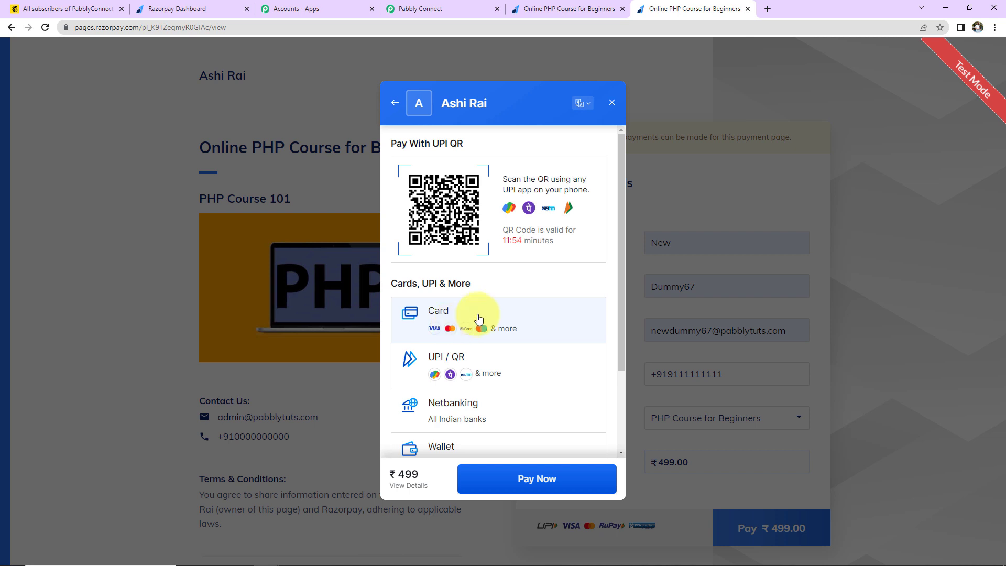
left_click(470, 321)
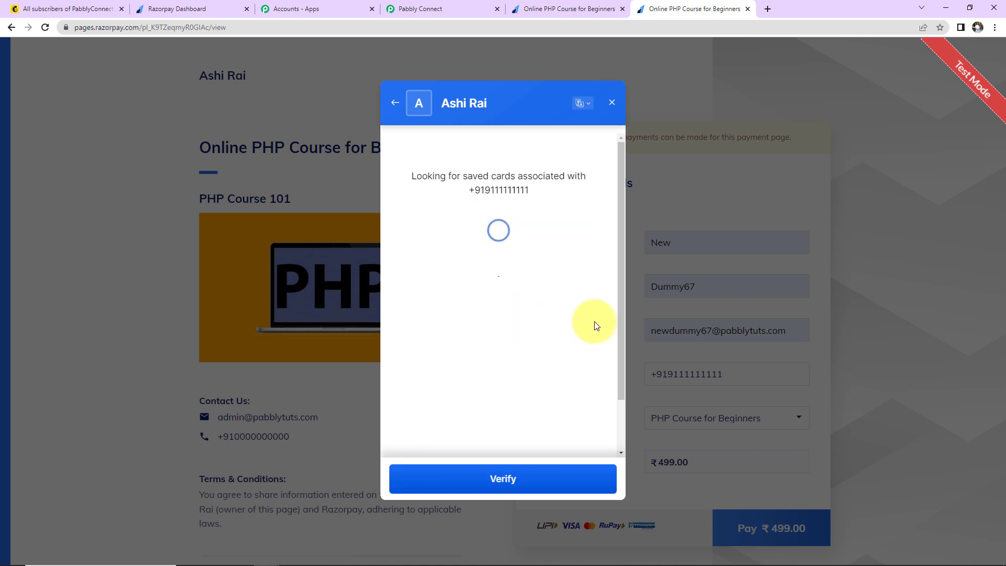
left_click(496, 180)
left_click(497, 202)
left_click(571, 226)
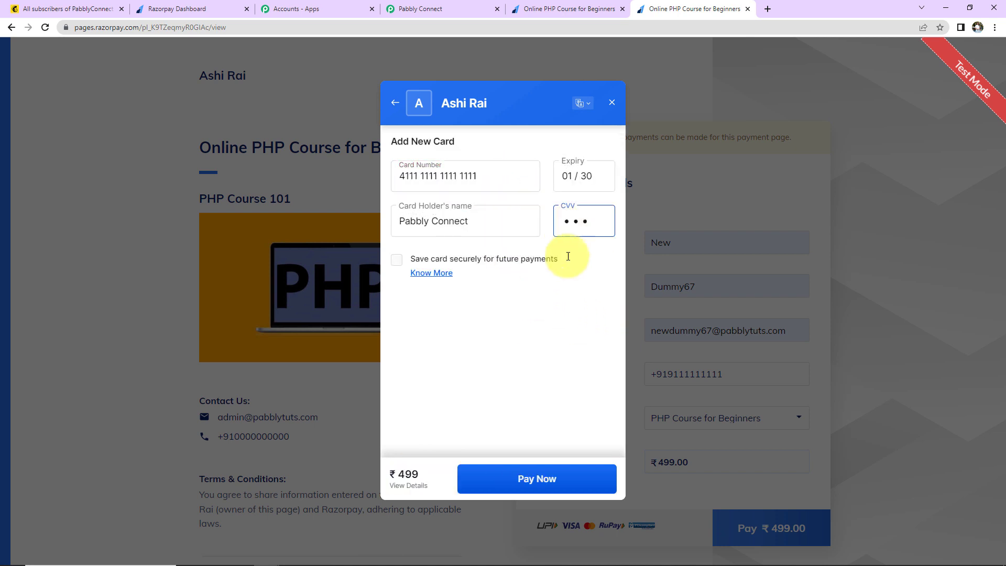
left_click(562, 486)
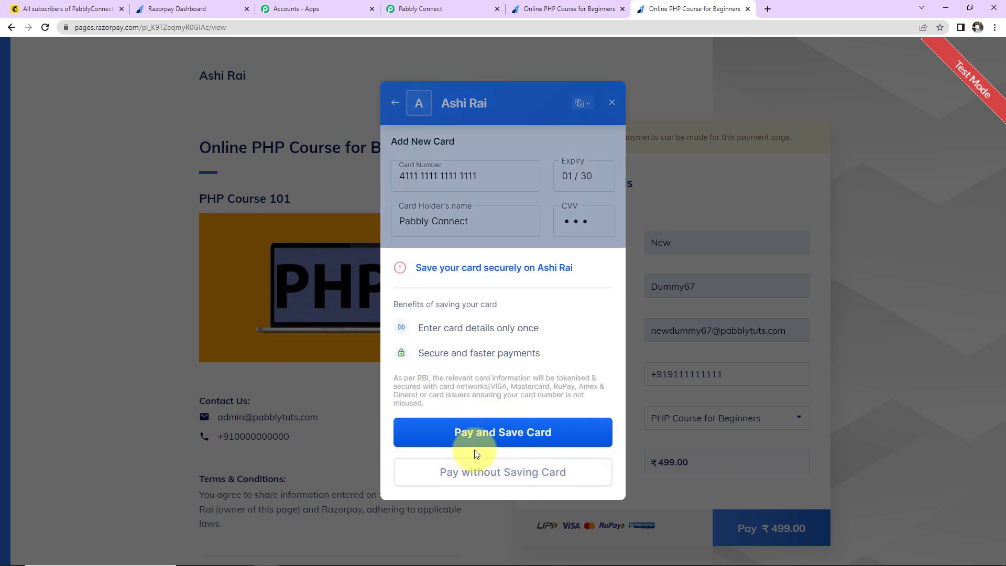
left_click(467, 475)
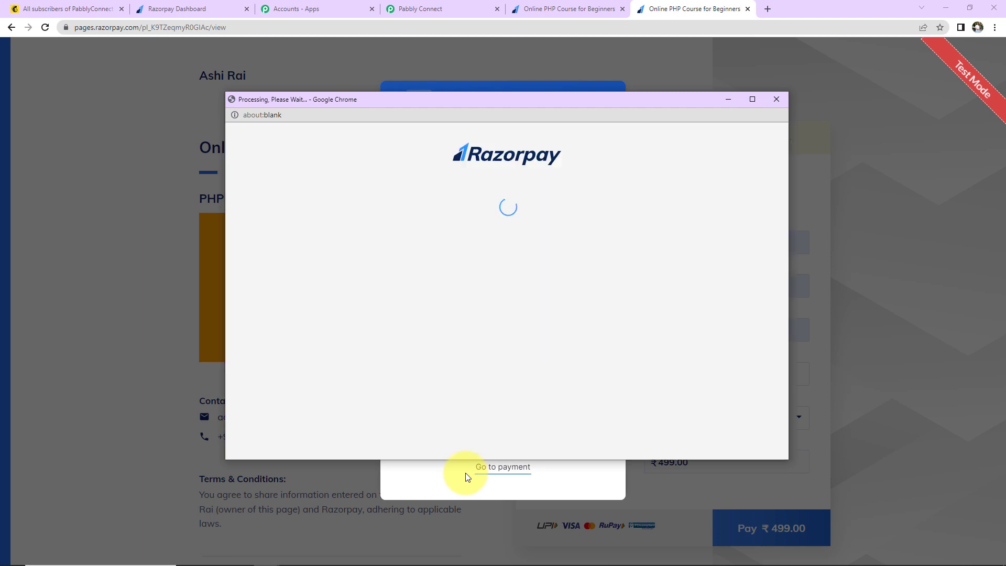
type("1234")
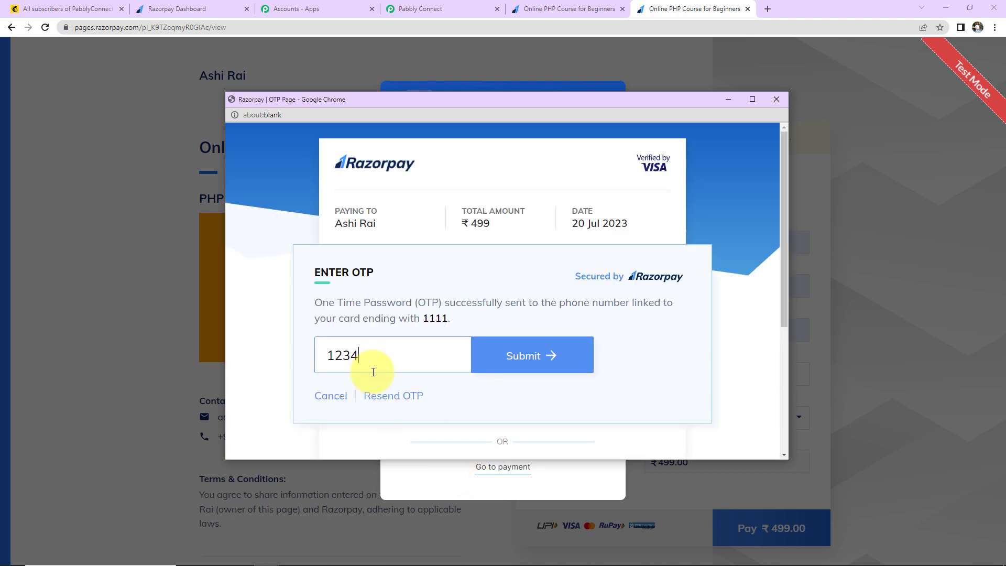
left_click(521, 358)
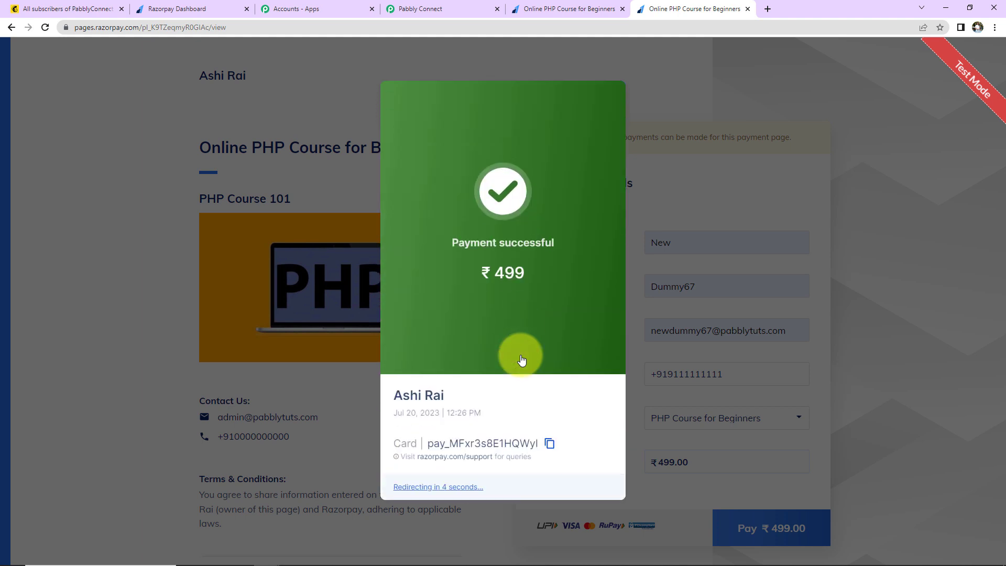
left_click(74, 8)
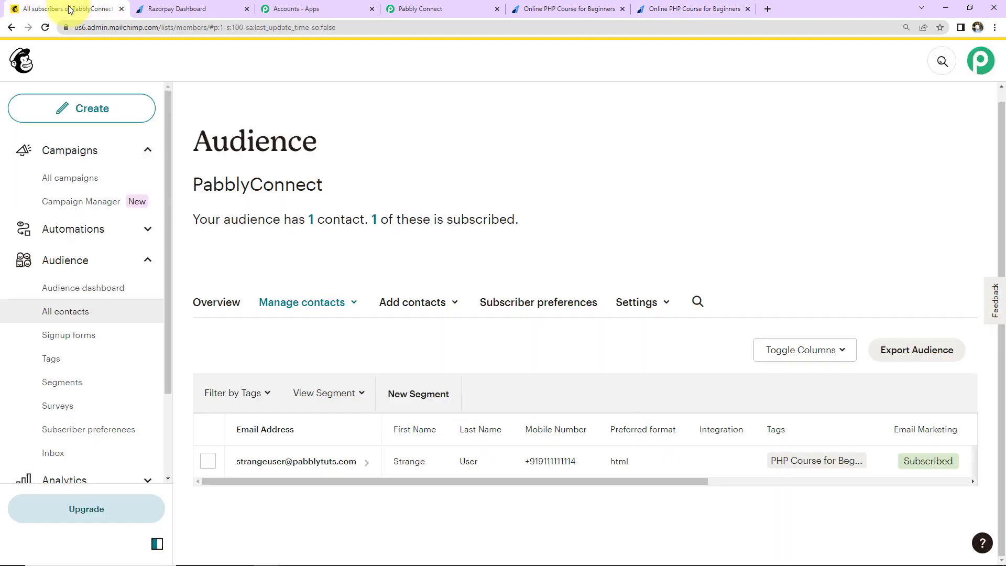
Step: Reload Mailchimp's contacts to confirm the second PHP Course for Beginners subscriber, then return to Razorpay
left_click(45, 27)
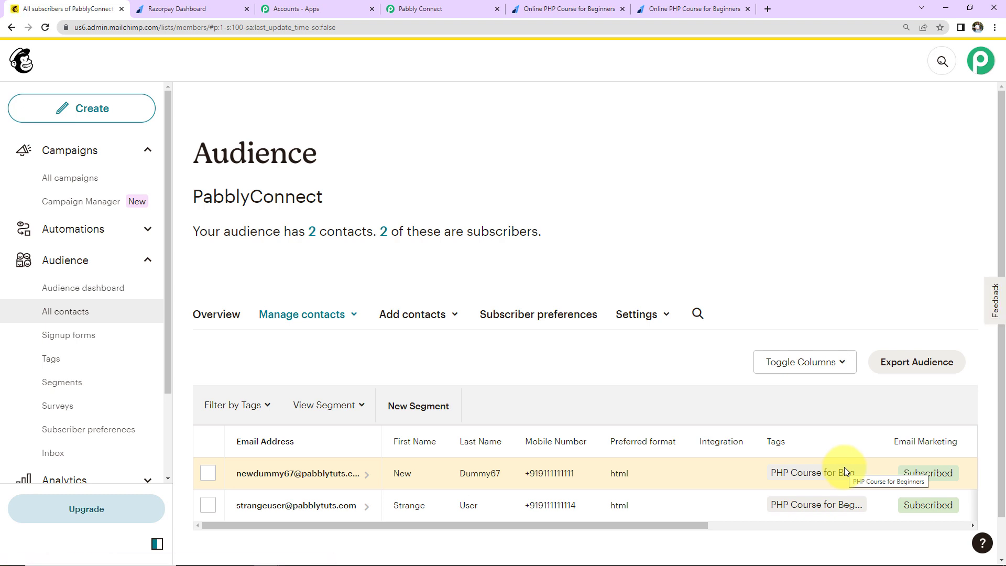
left_click(200, 6)
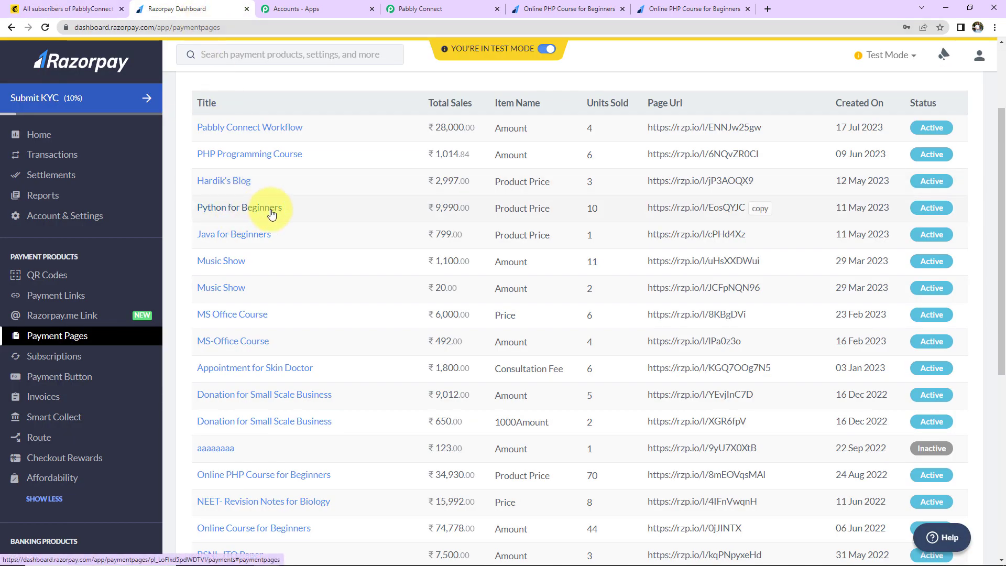
Step: Load the Python for Beginners payment page link in a new tab
left_click(758, 209)
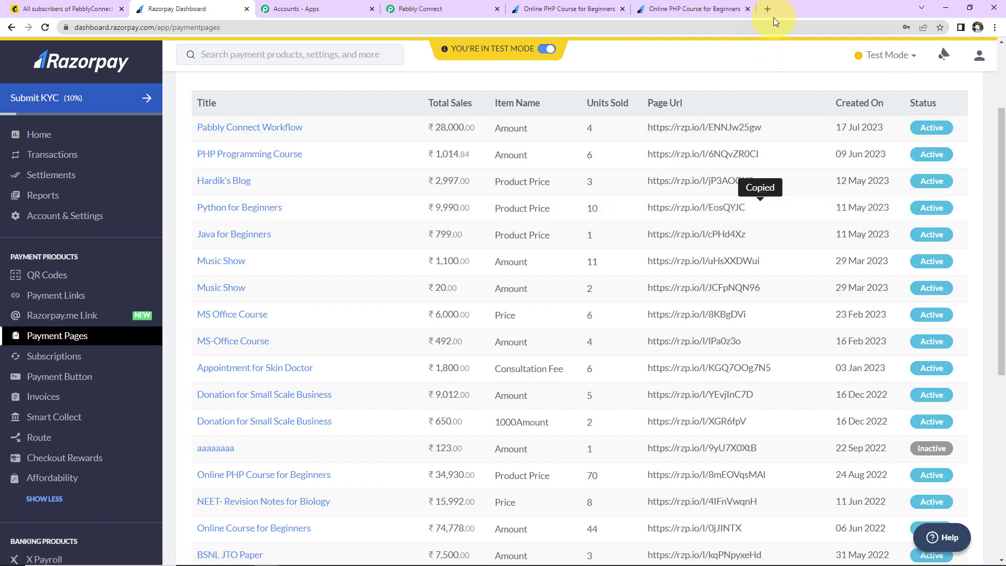
left_click(767, 9)
key("ctrl+v")
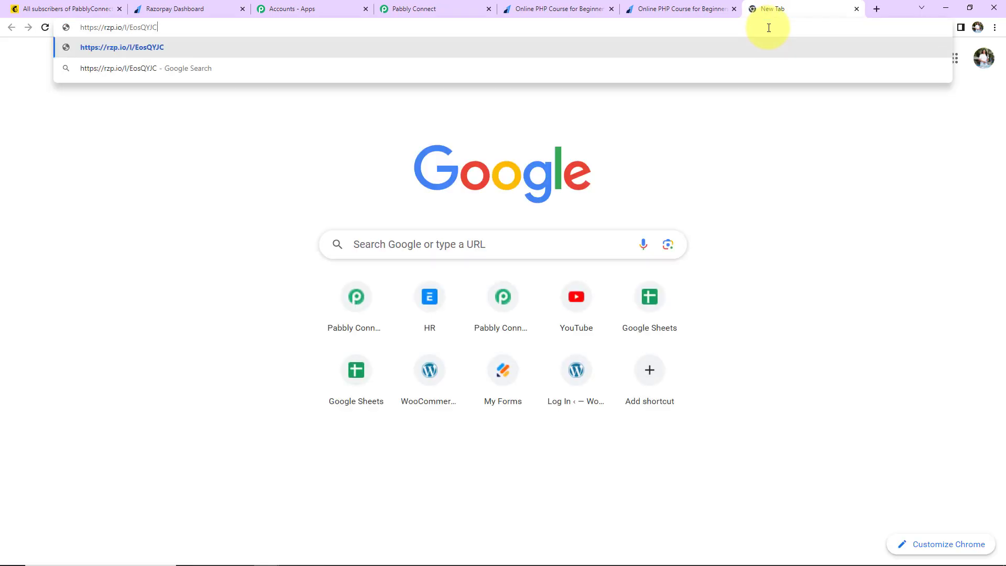
key("Return")
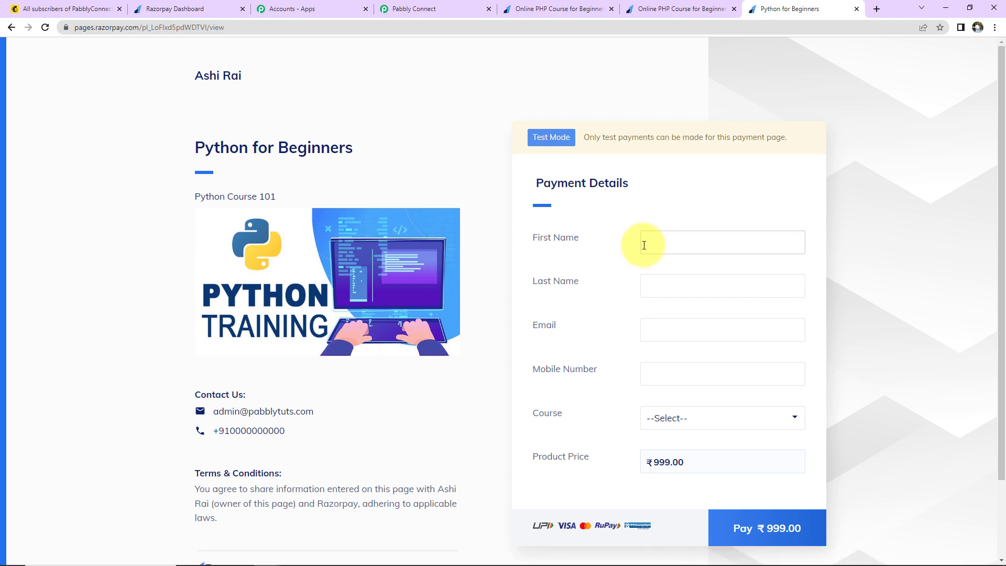
Step: Autofill the buyer, choose Python for Beginners, prefix the mobile with +, and pay ₹999.00
left_click(645, 244)
left_click(853, 275)
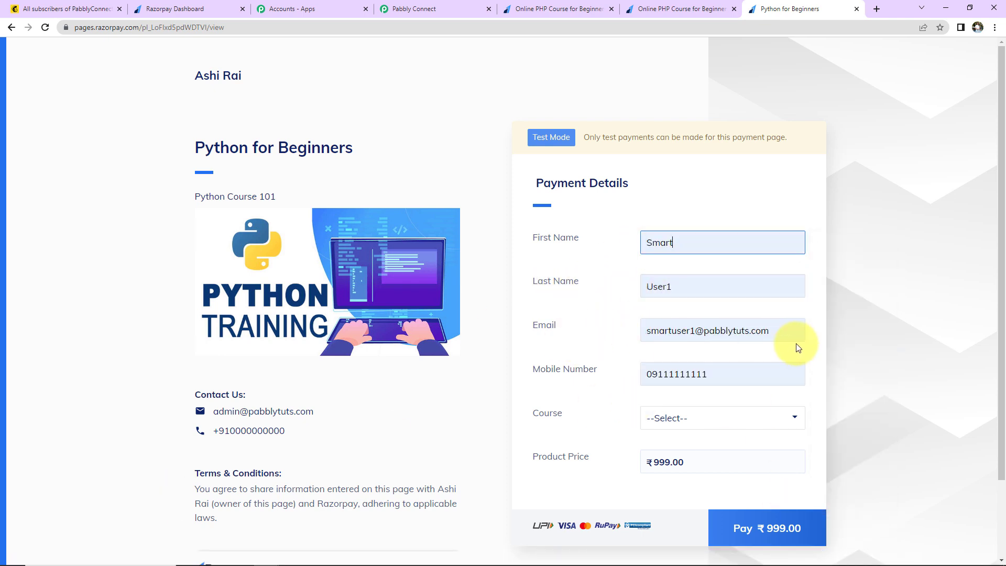
left_click(729, 422)
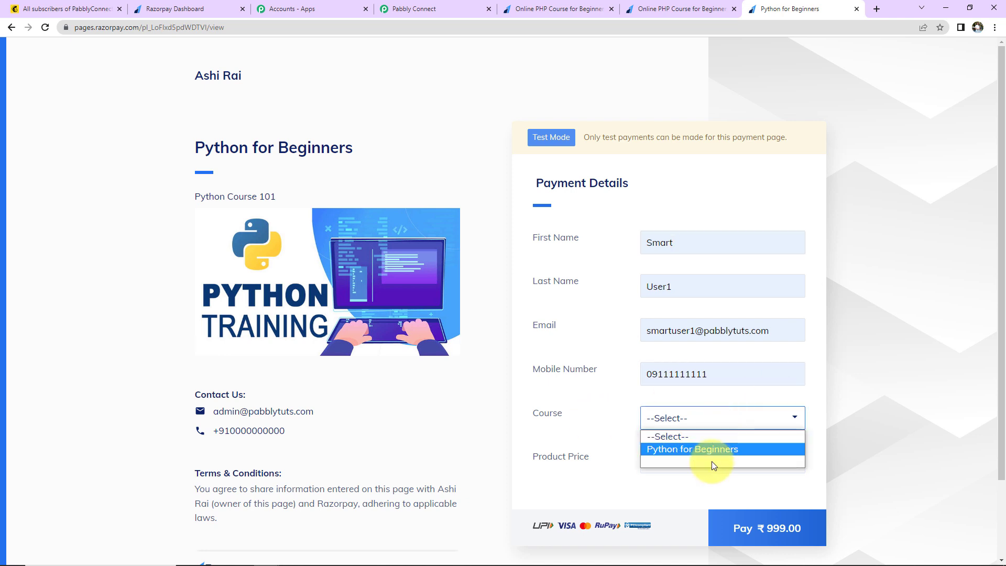
left_click(715, 450)
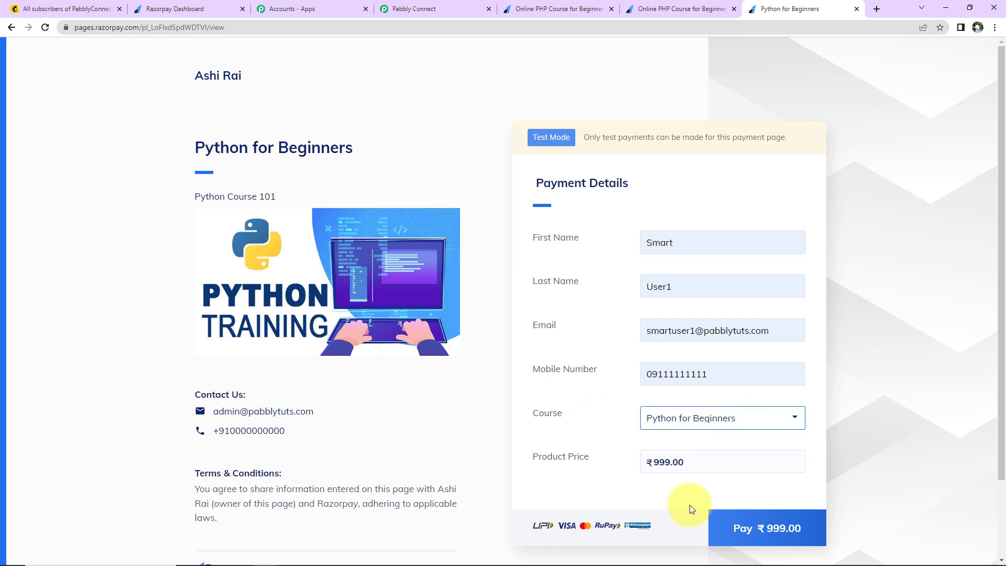
left_click(653, 376)
key("Home")
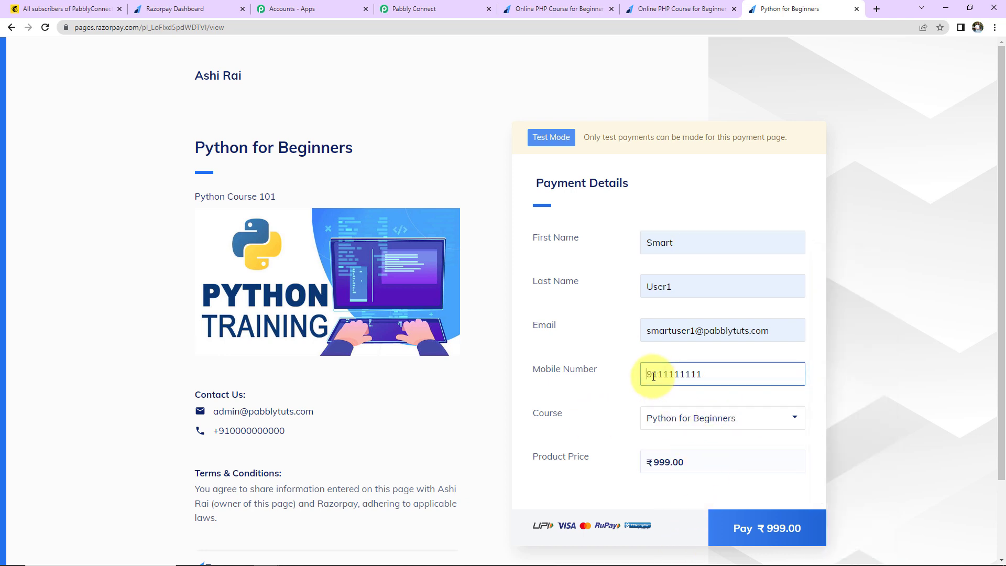
type("+91")
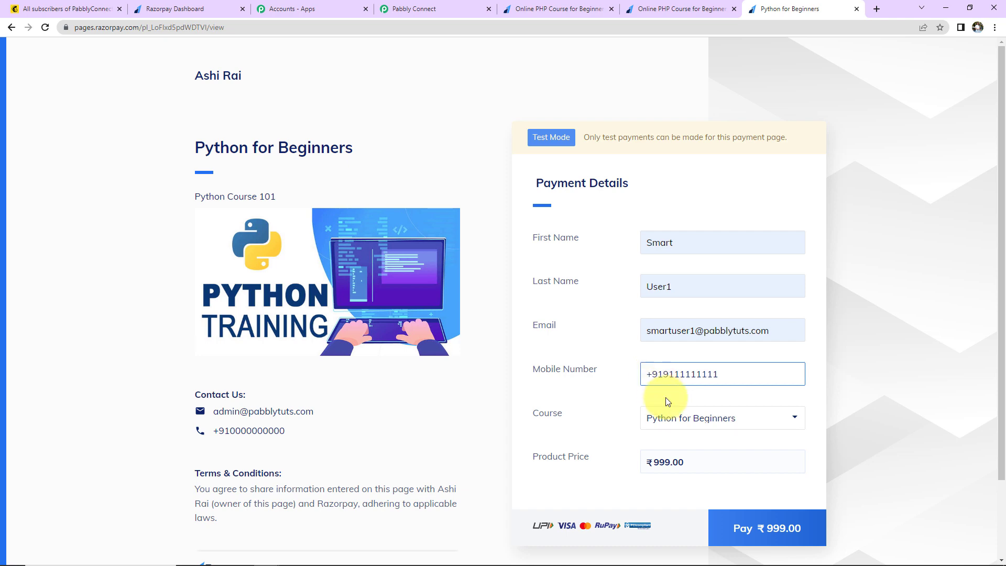
left_click(740, 527)
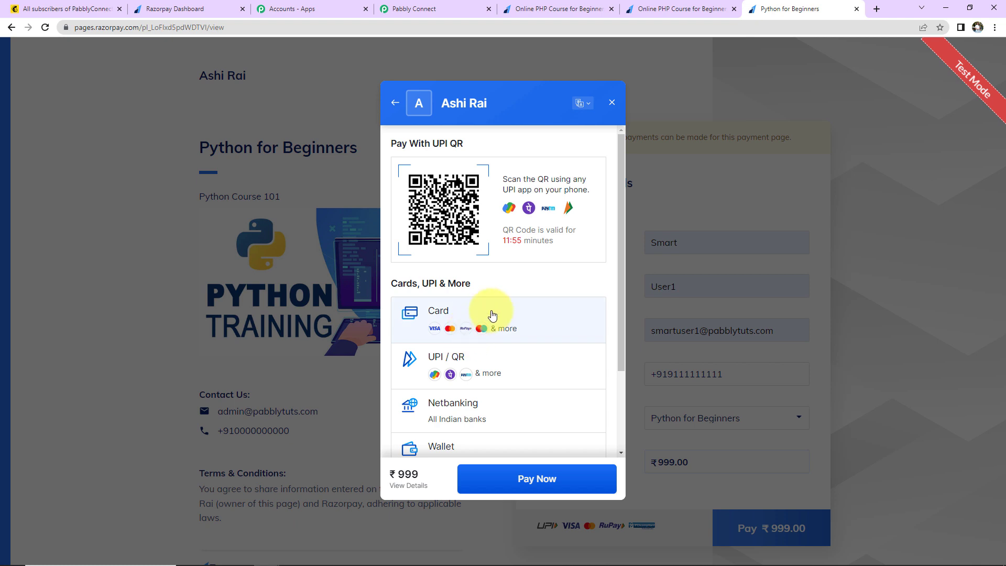
left_click(489, 314)
left_click(474, 173)
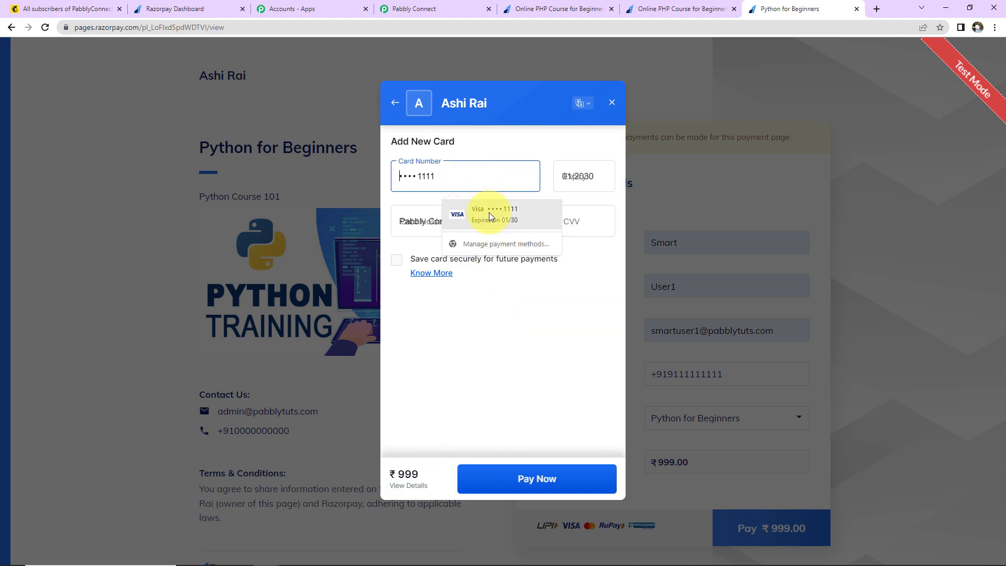
left_click(488, 212)
left_click(566, 224)
type("123")
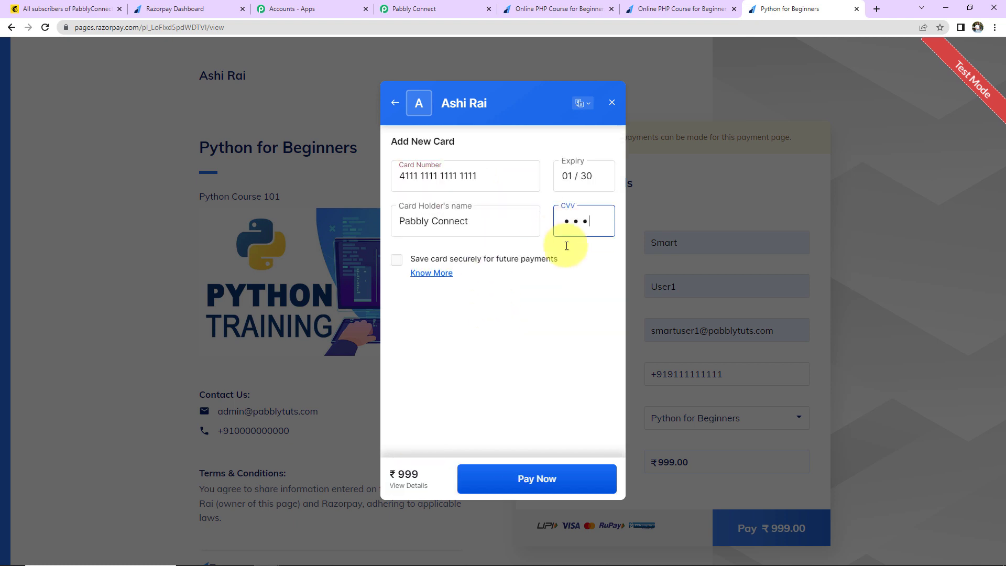
left_click(562, 478)
left_click(572, 479)
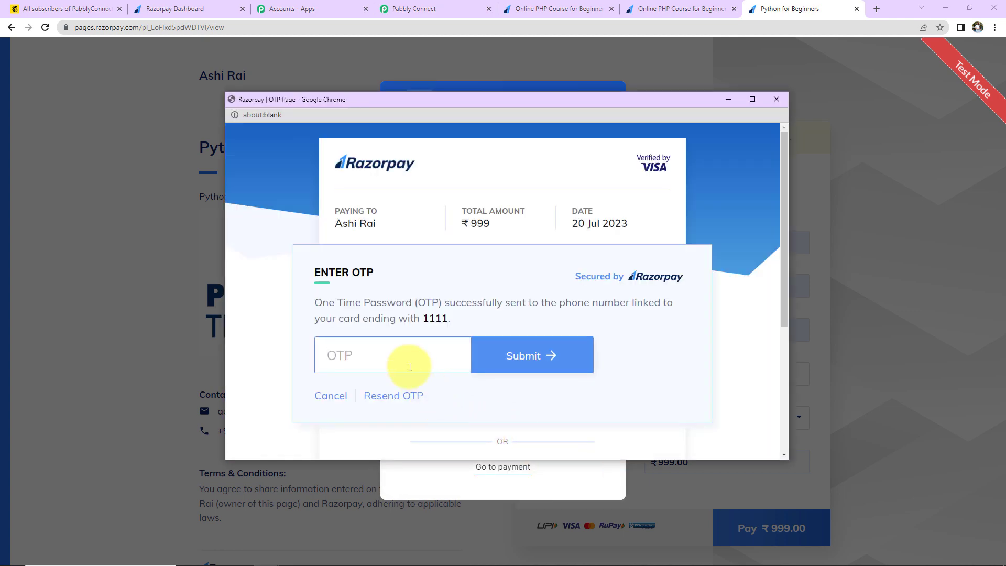
type("1234")
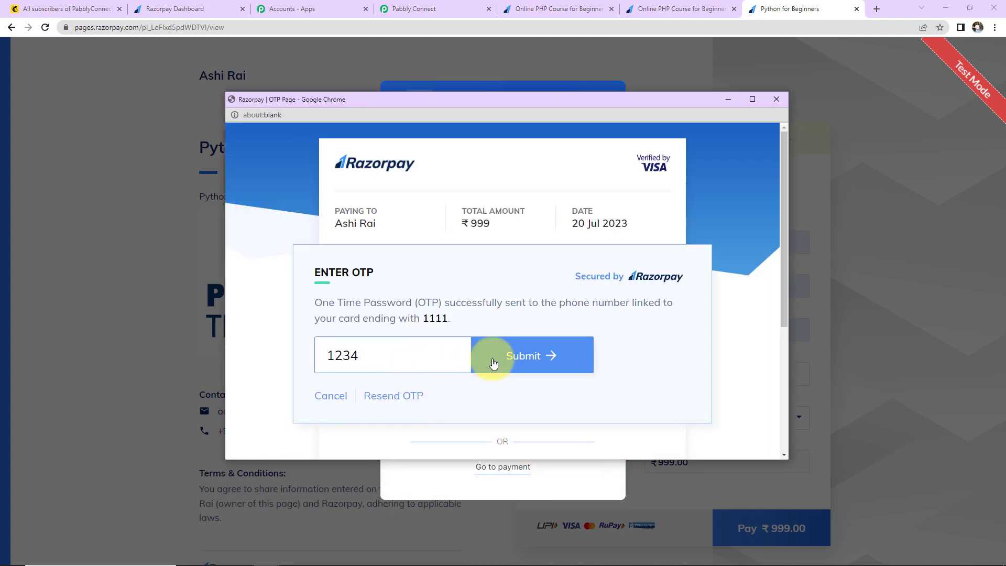
left_click(492, 362)
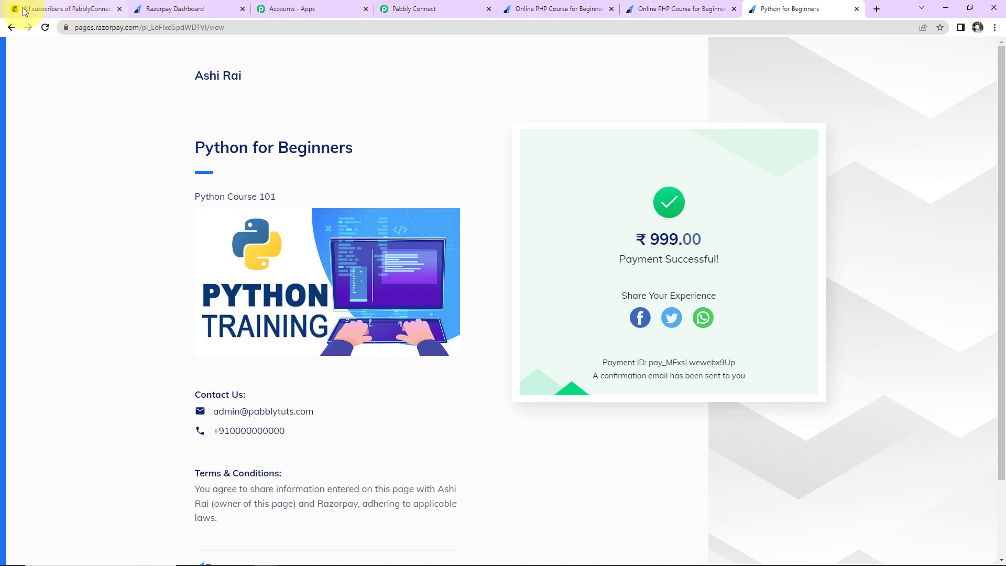
left_click(40, 12)
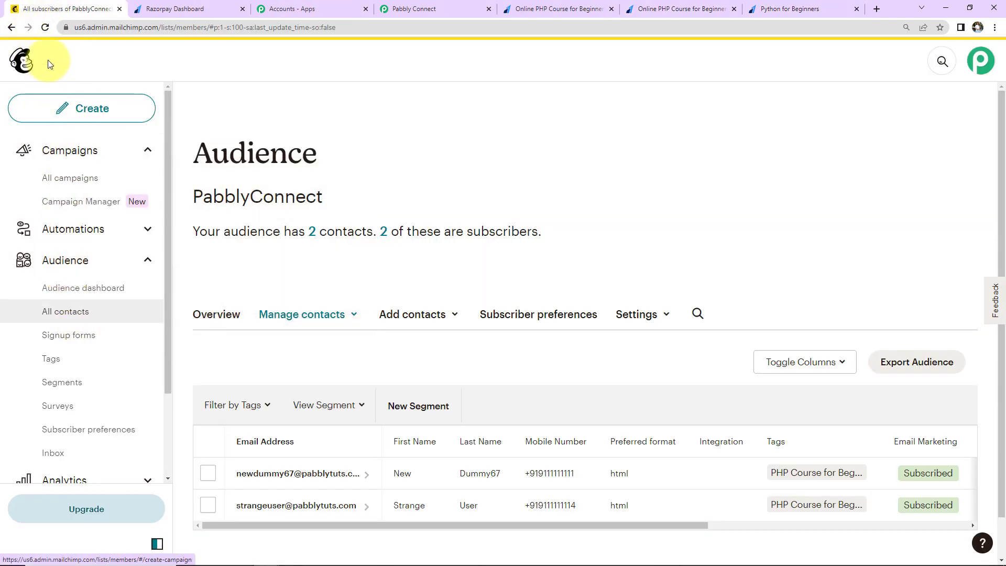
Step: Reload the Mailchimp audience to confirm it still has 2 contacts, then return to Pabbly Connect
left_click(45, 28)
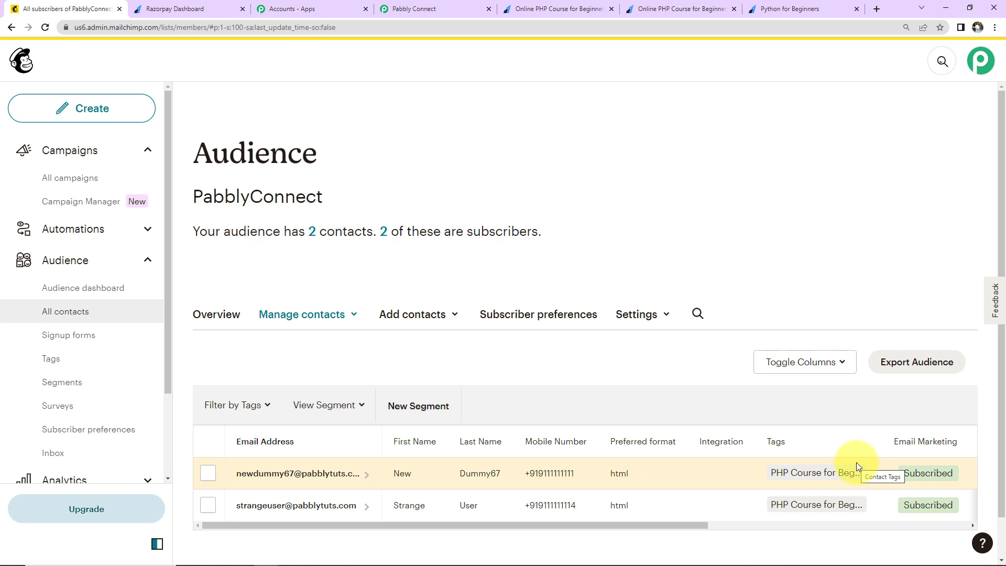
left_click(451, 7)
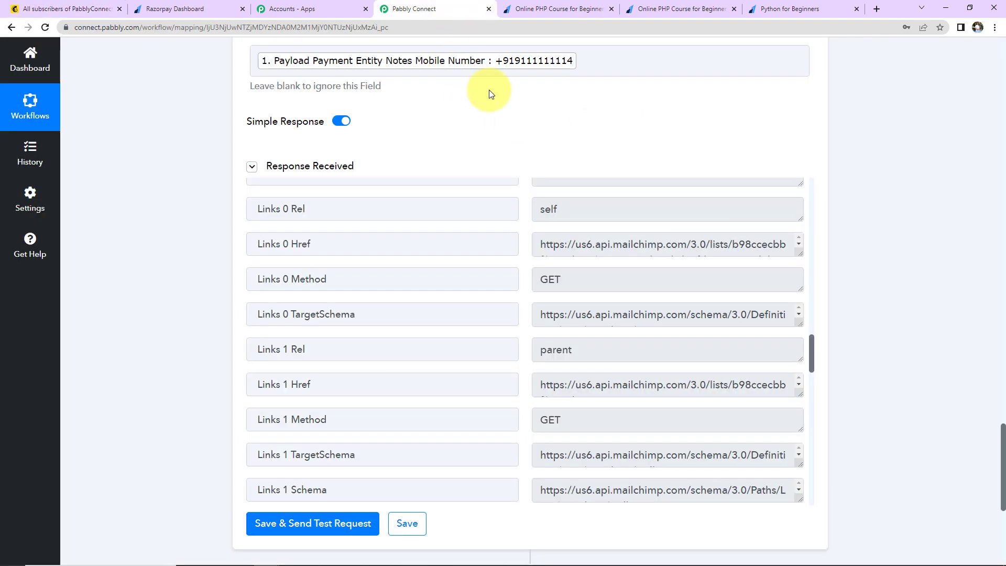
Step: Collapse the Razorpay Payment Captured trigger, the course filter and the MailChimp Add New Member step
scroll(958, 330, "up", 10)
scroll(958, 330, "up", 15)
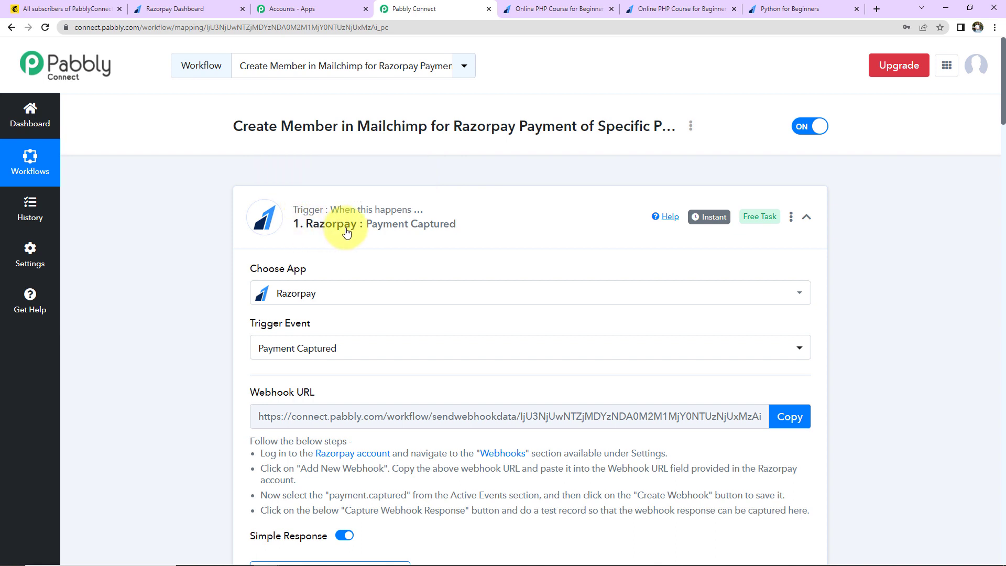
left_click(805, 217)
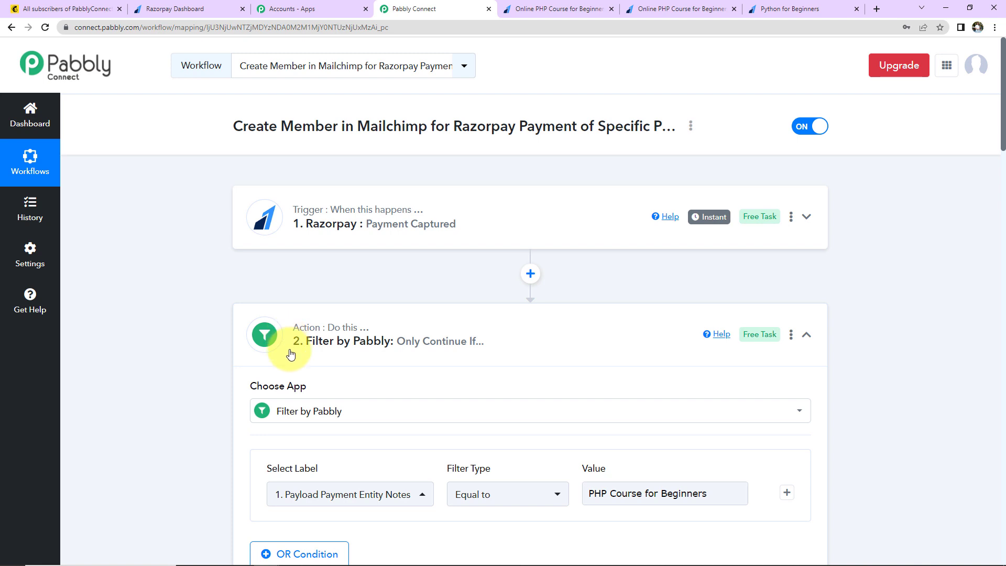
mouse_move(293, 337)
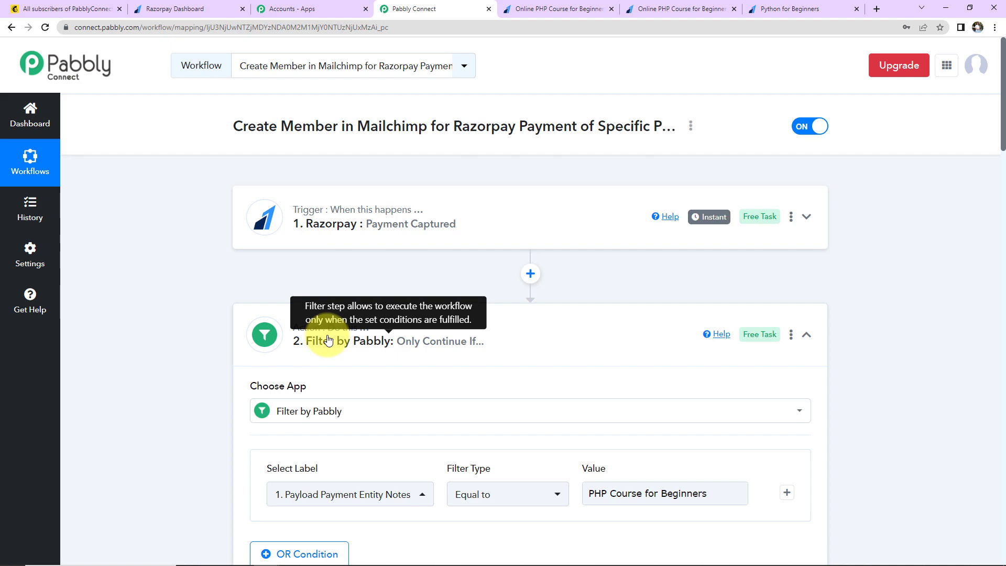
left_click(806, 334)
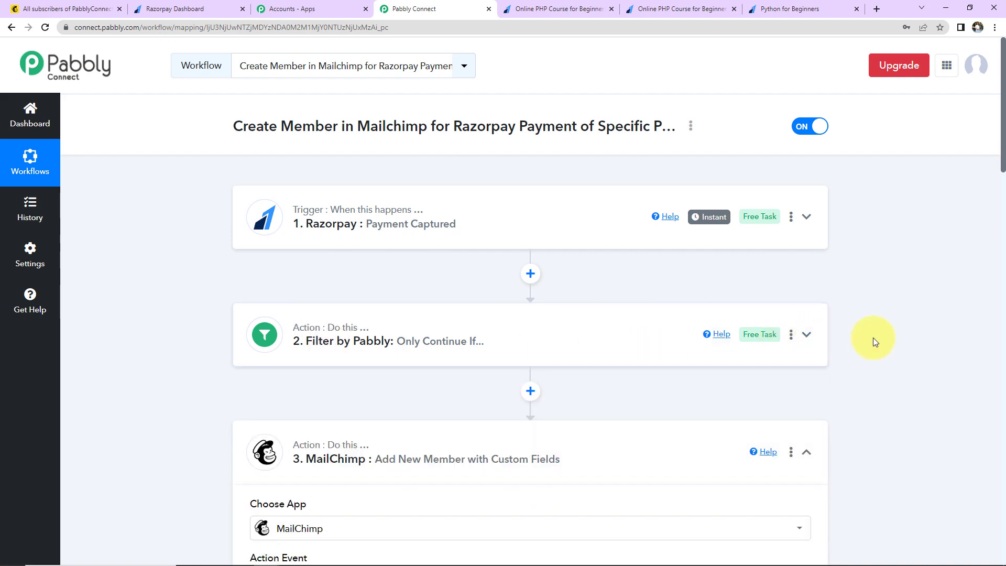
scroll(873, 339, "down", 2)
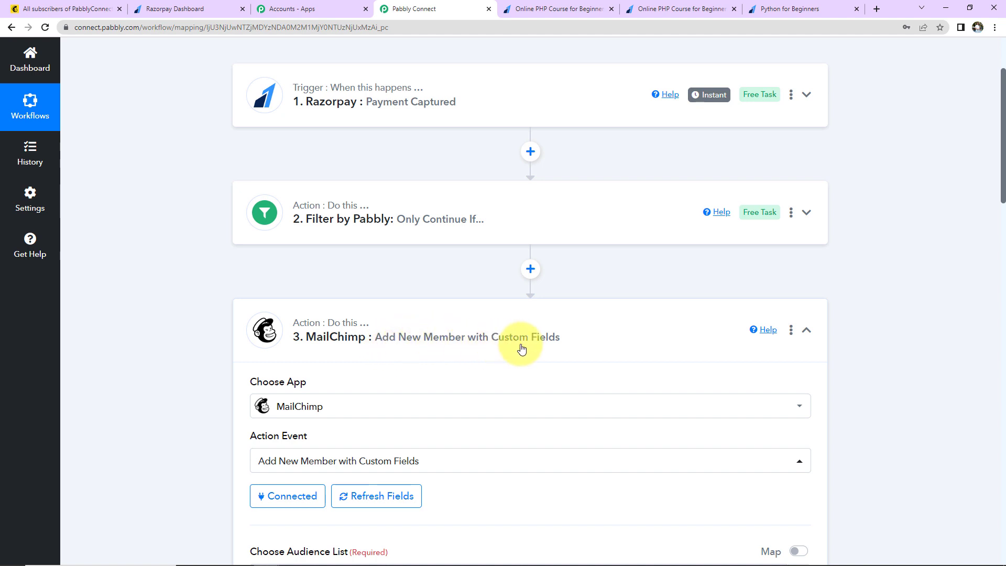
left_click(806, 329)
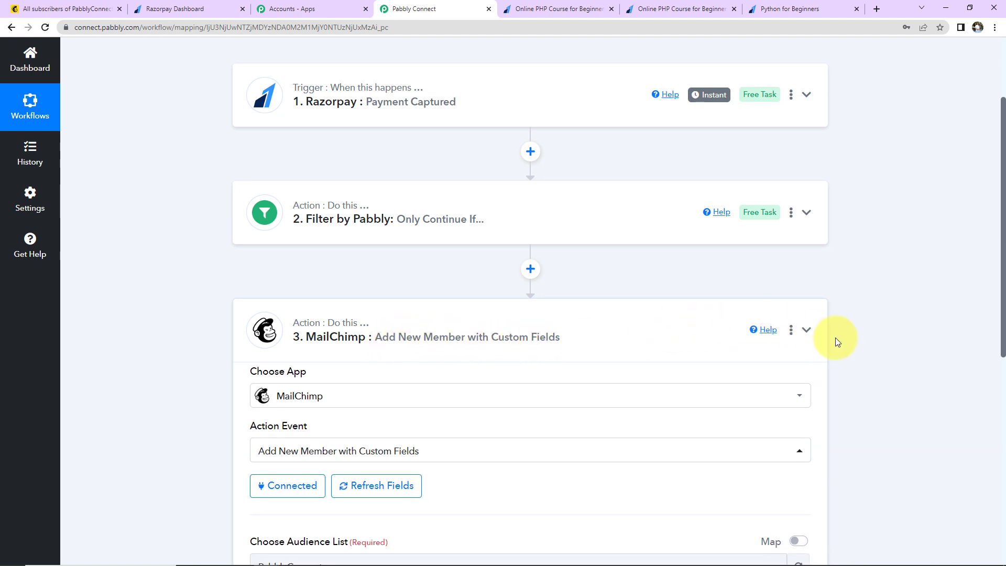
scroll(853, 343, "up", 2)
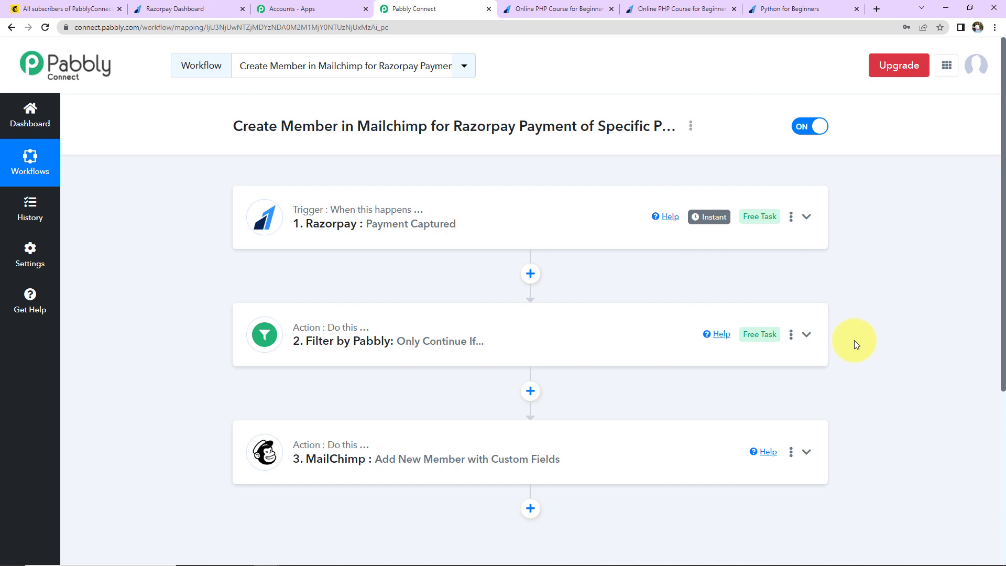